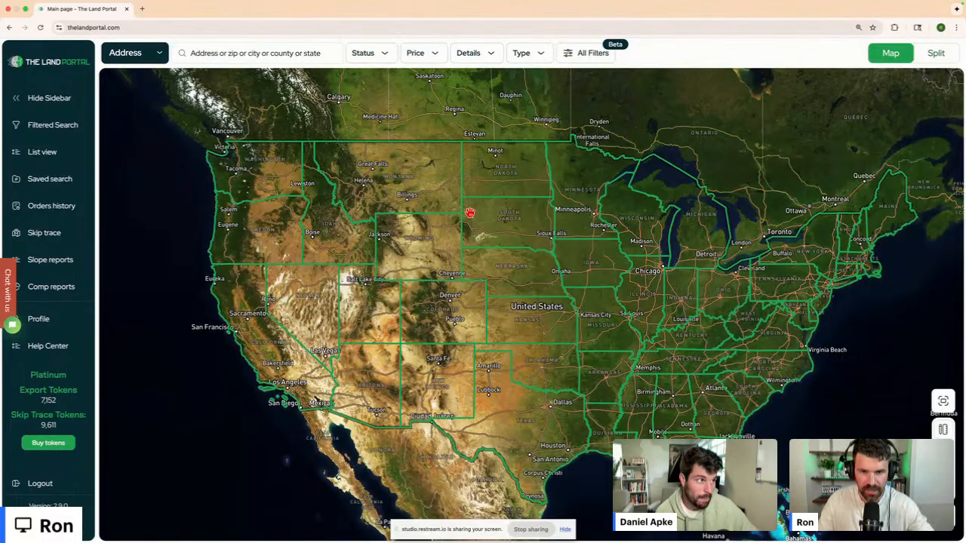
- Enlarge the page display and hide the screen-sharing notice
key("super+equal")
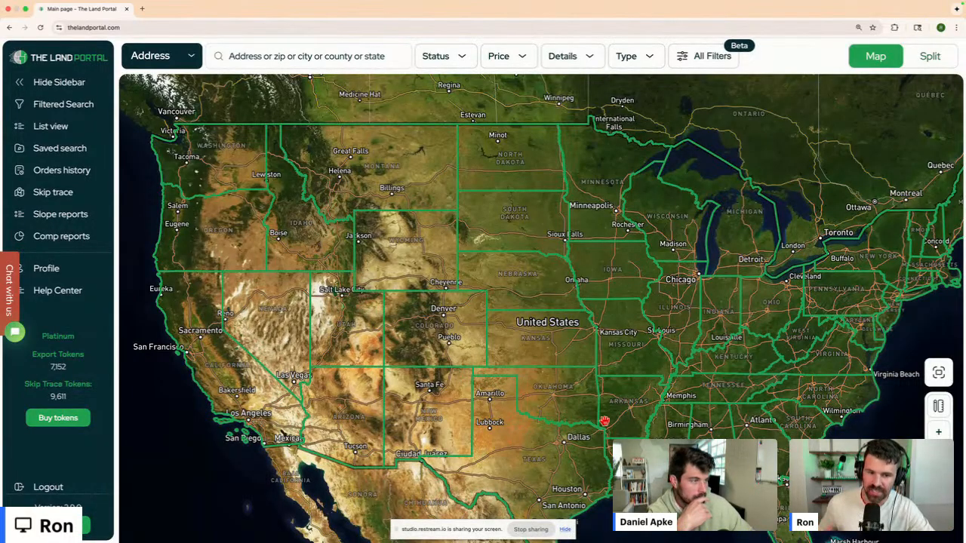
left_click(564, 530)
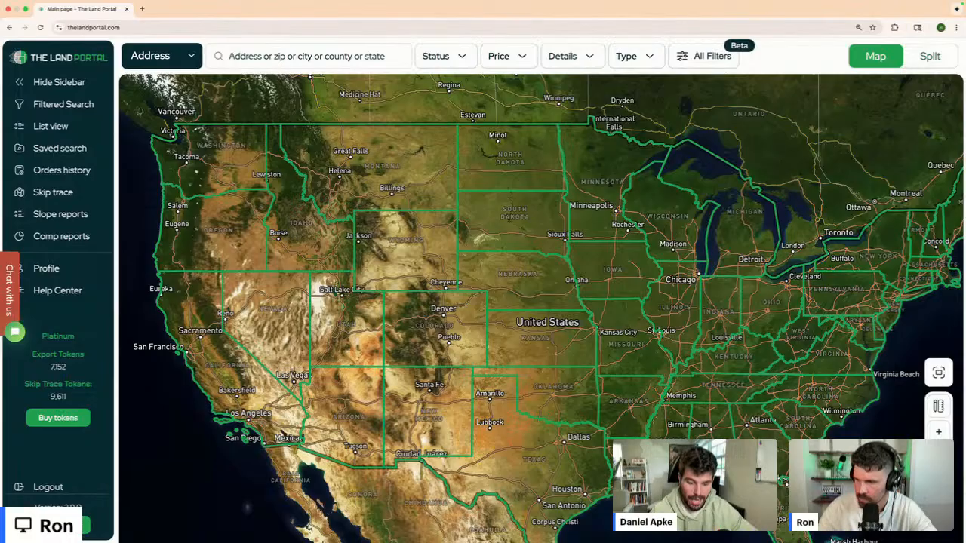
left_click_drag(683, 439, 598, 394)
scroll(597, 393, "down", 2)
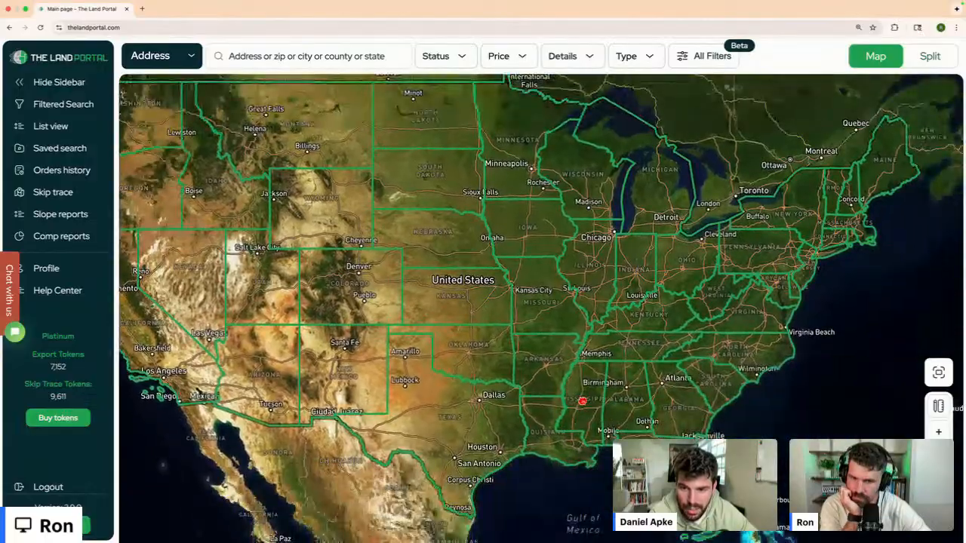
left_click_drag(582, 400, 442, 446)
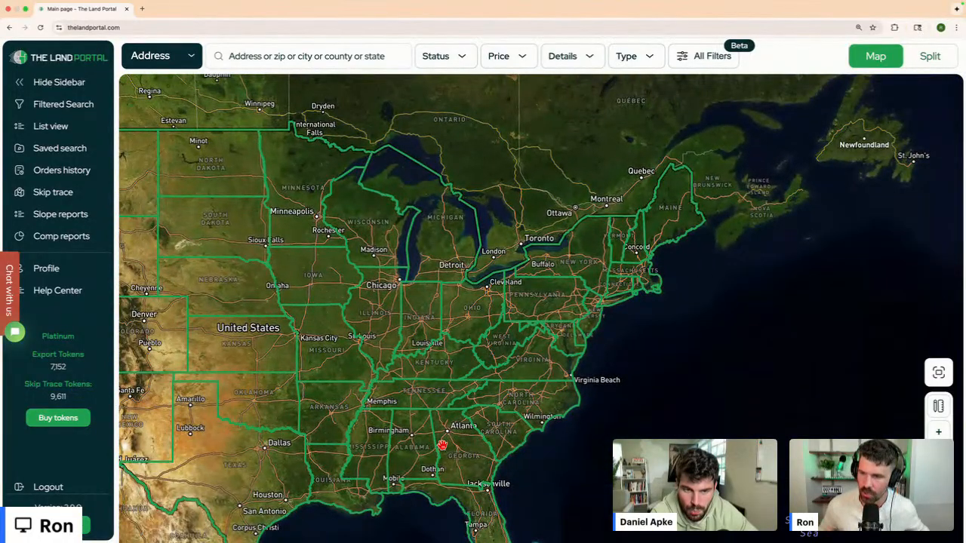
left_click_drag(399, 336, 533, 283)
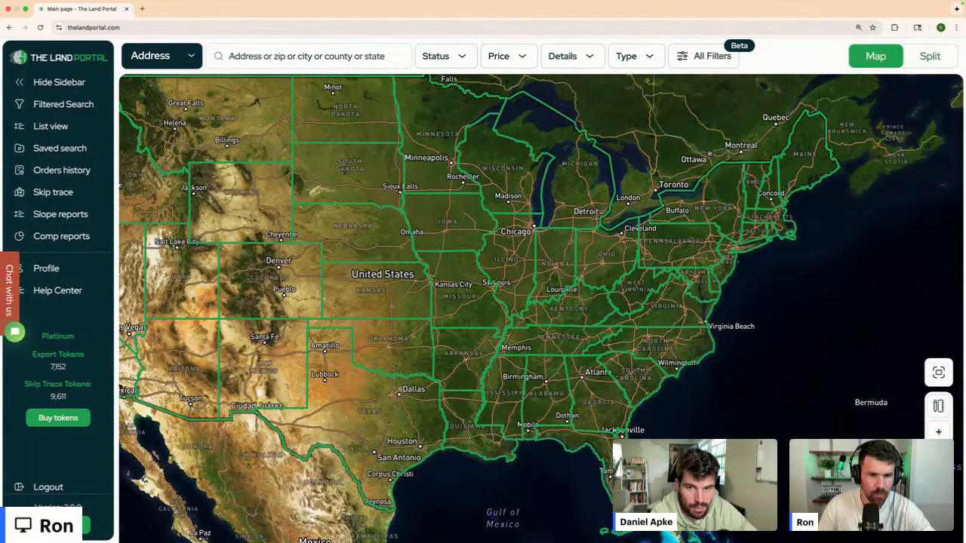
left_click_drag(504, 317, 511, 328)
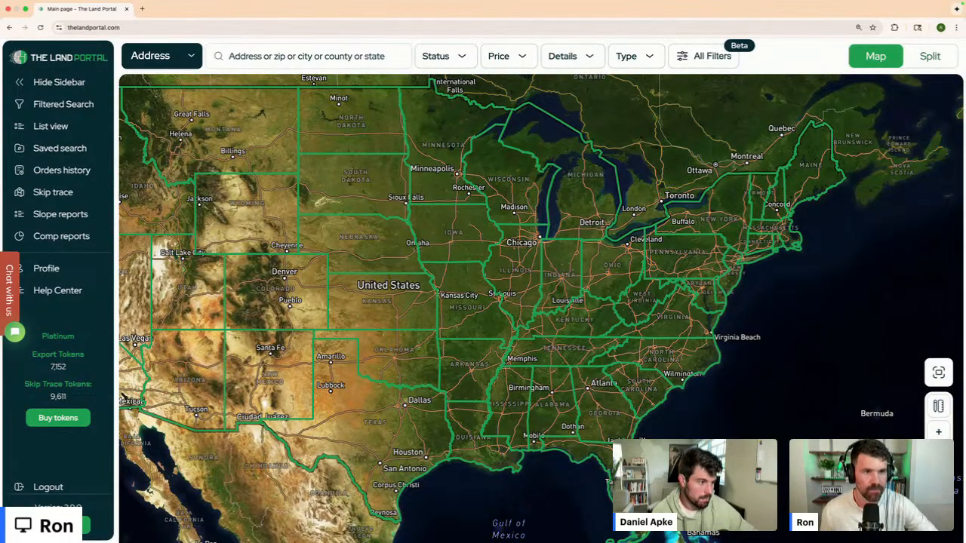
mouse_move(431, 15)
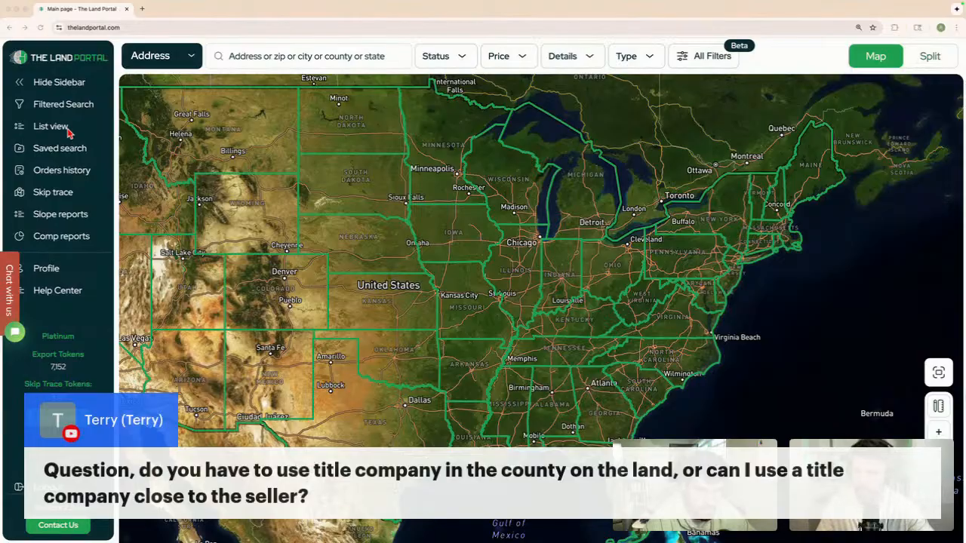
- Search the web in a new browser tab for "brazoria county tx"
left_click(141, 9)
type("brazo")
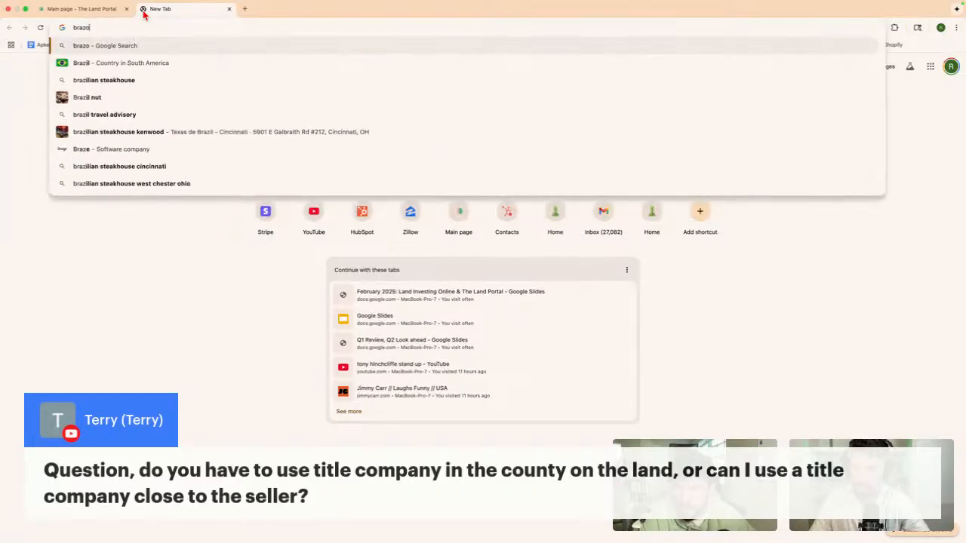
type("ria county tx")
key("Return")
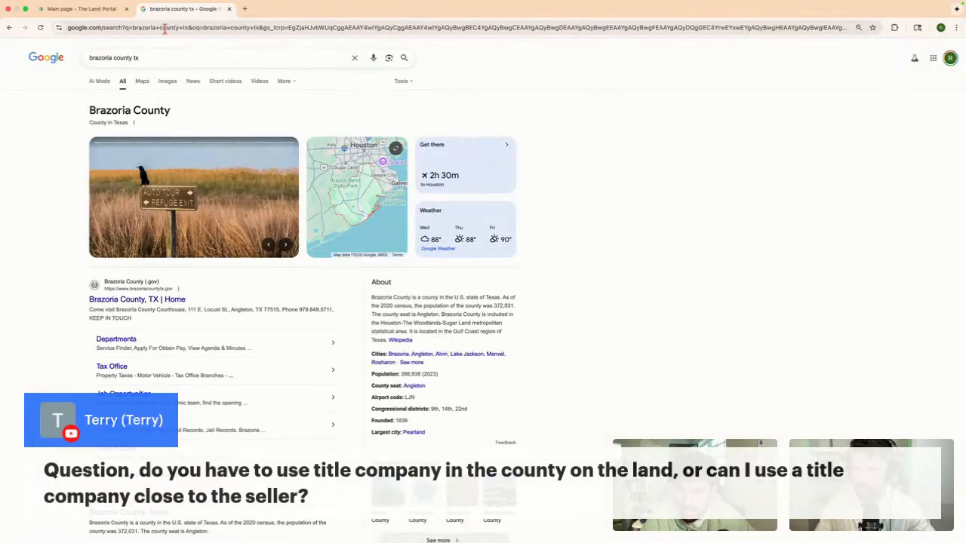
- Go back to The Land Portal and locate Brazoria County, TX on its map
left_click(82, 9)
left_click(227, 56)
type("brazoria county t")
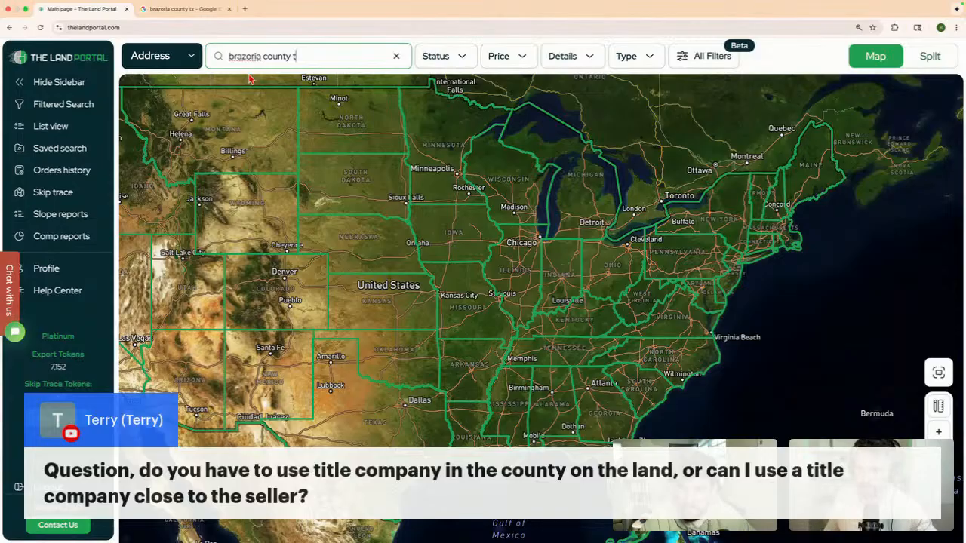
left_click(275, 83)
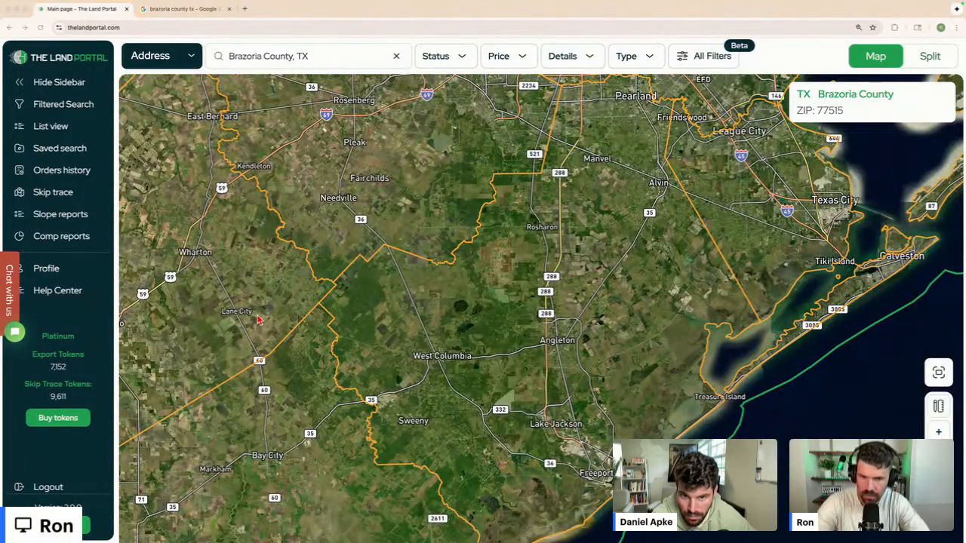
scroll(497, 334, "down", 3)
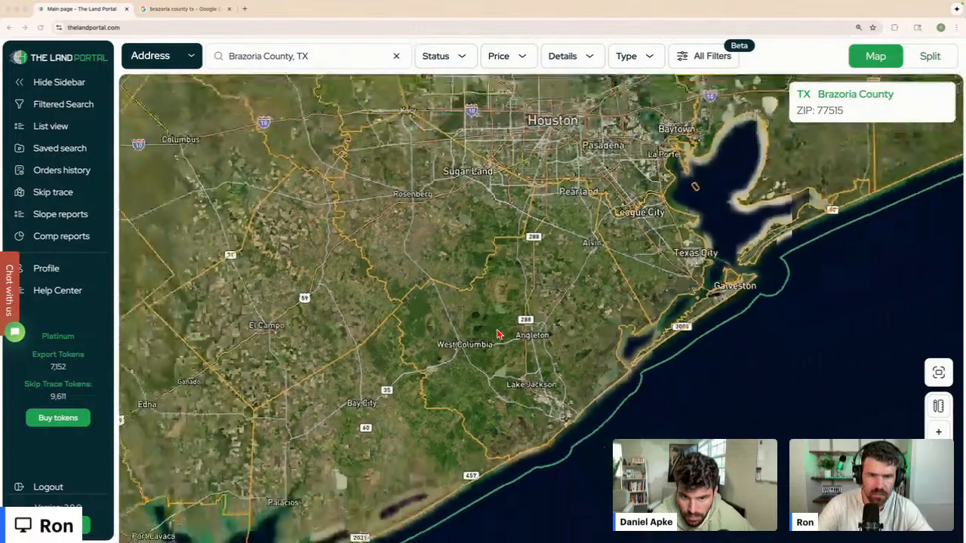
scroll(514, 320, "up", 3)
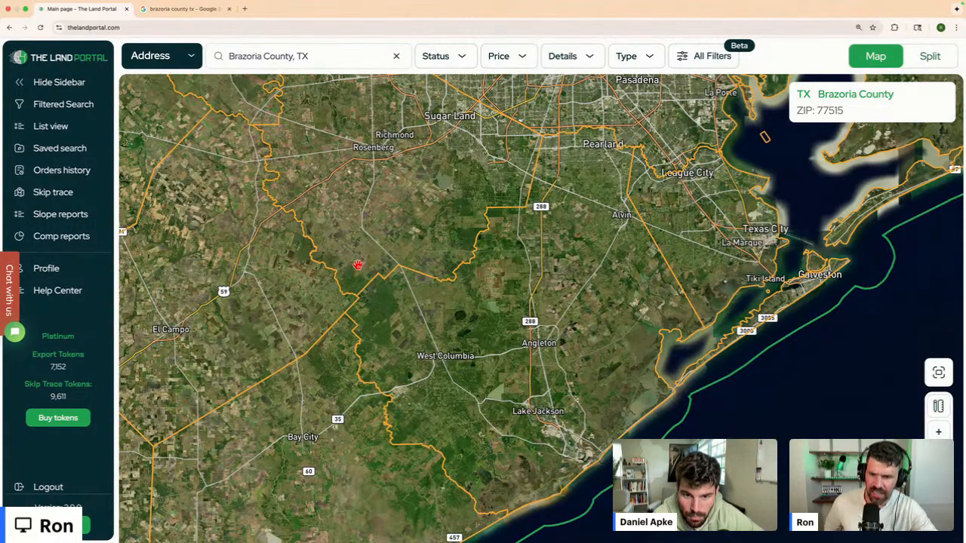
- Set up a filtered search with Texas as the state and Brazoria as the county
left_click(82, 106)
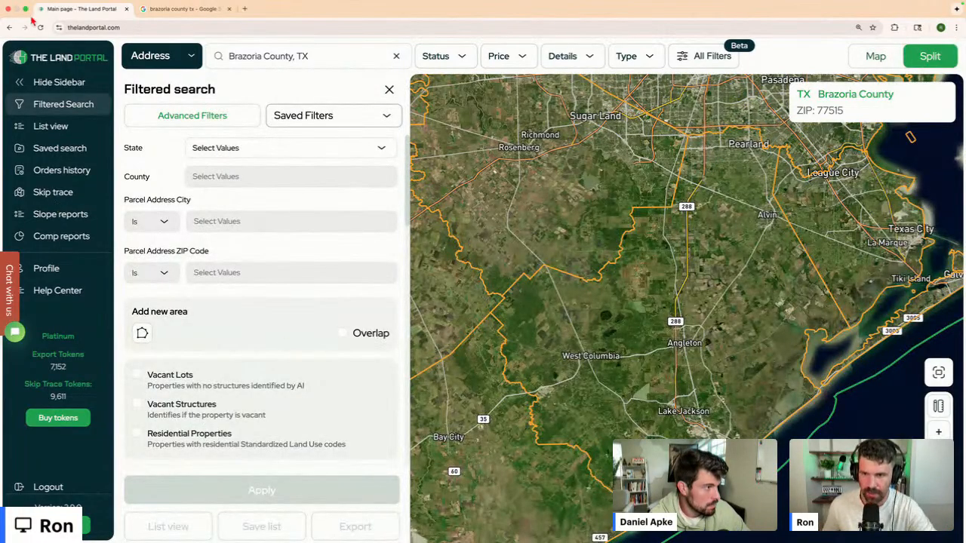
left_click(279, 150)
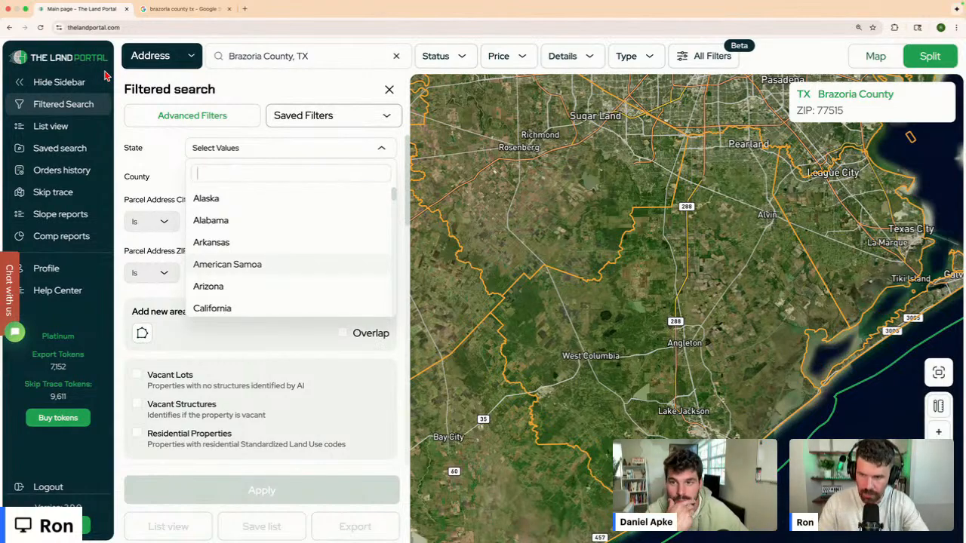
type("tex")
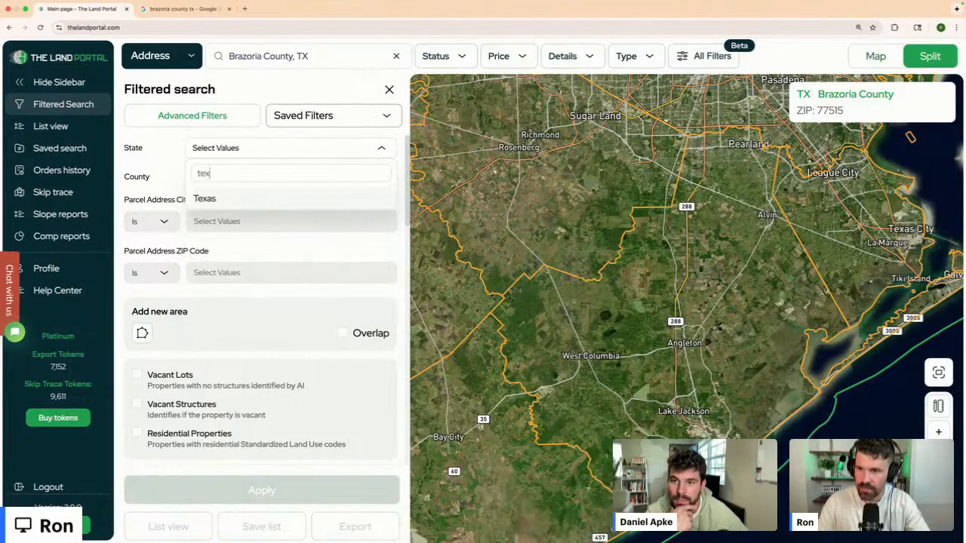
key("Return")
left_click(225, 174)
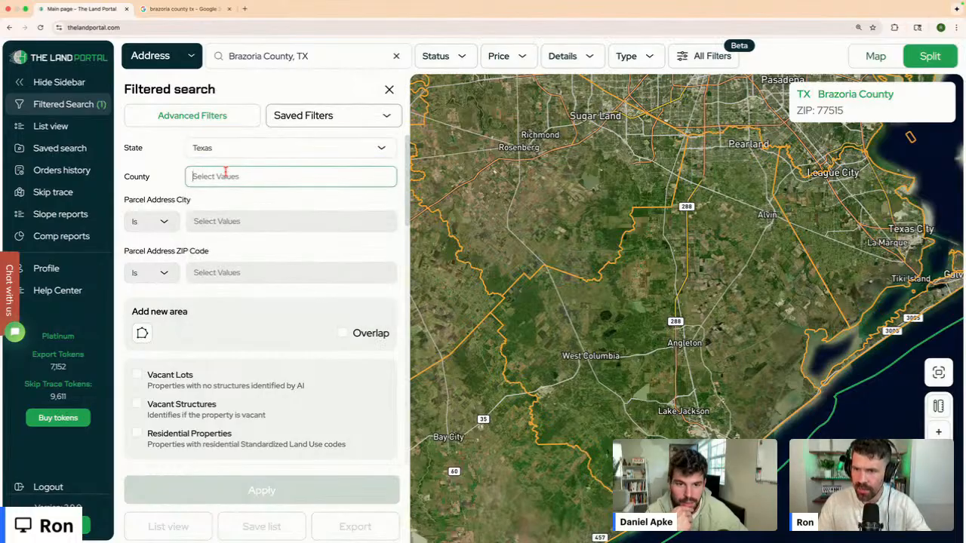
type("braz")
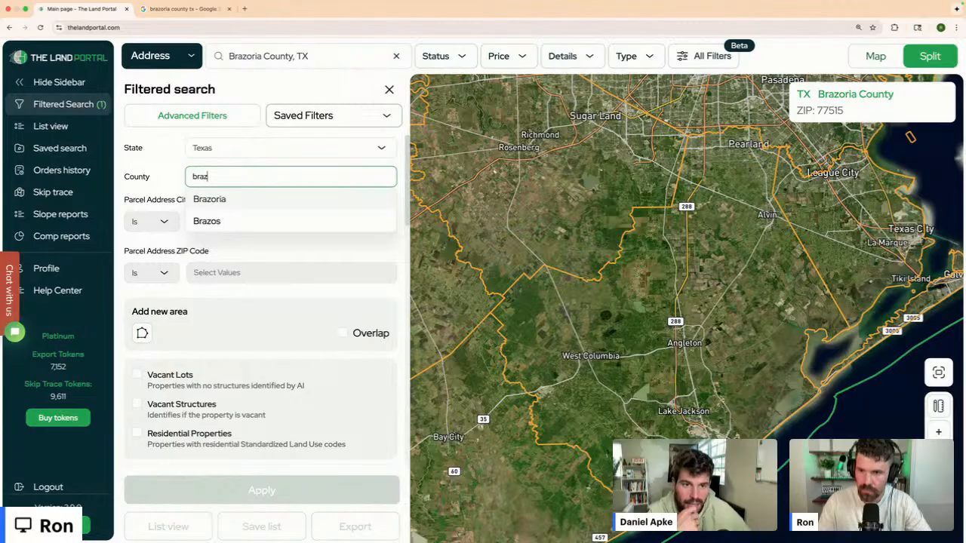
key("Return")
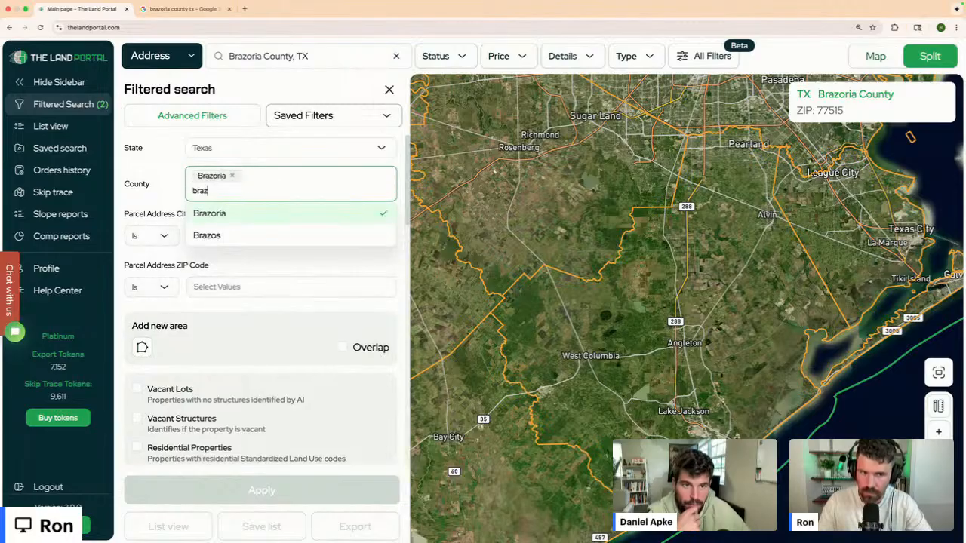
left_click(287, 209)
left_click(190, 186)
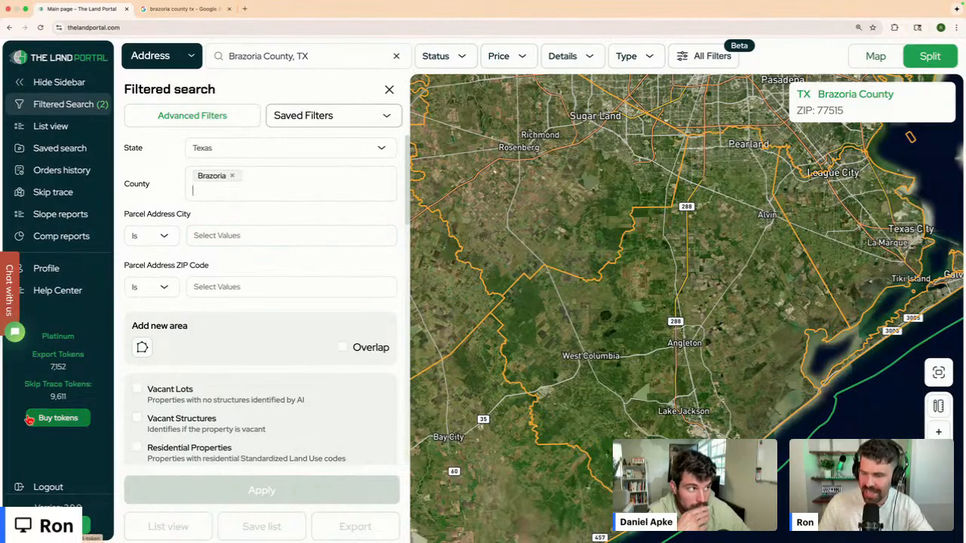
left_click(273, 190)
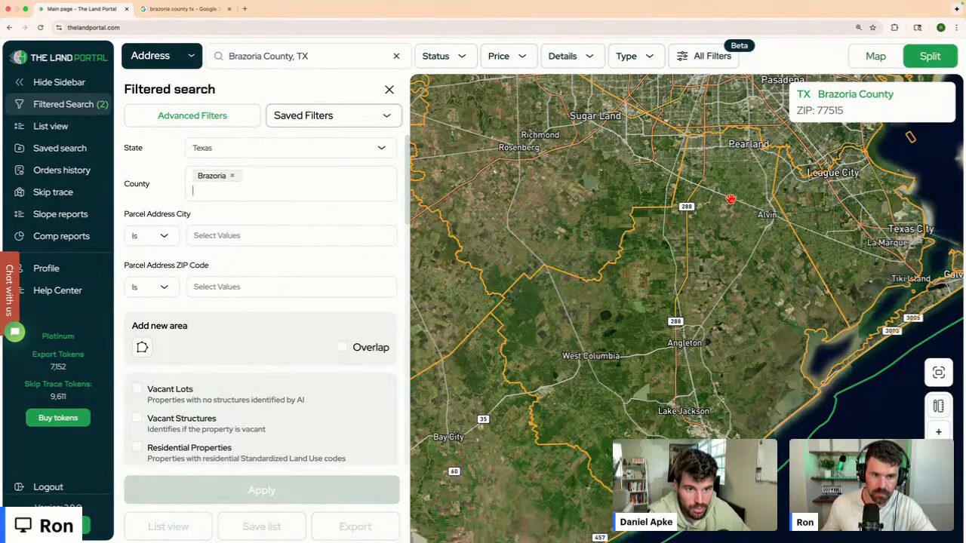
left_click_drag(664, 276, 642, 272)
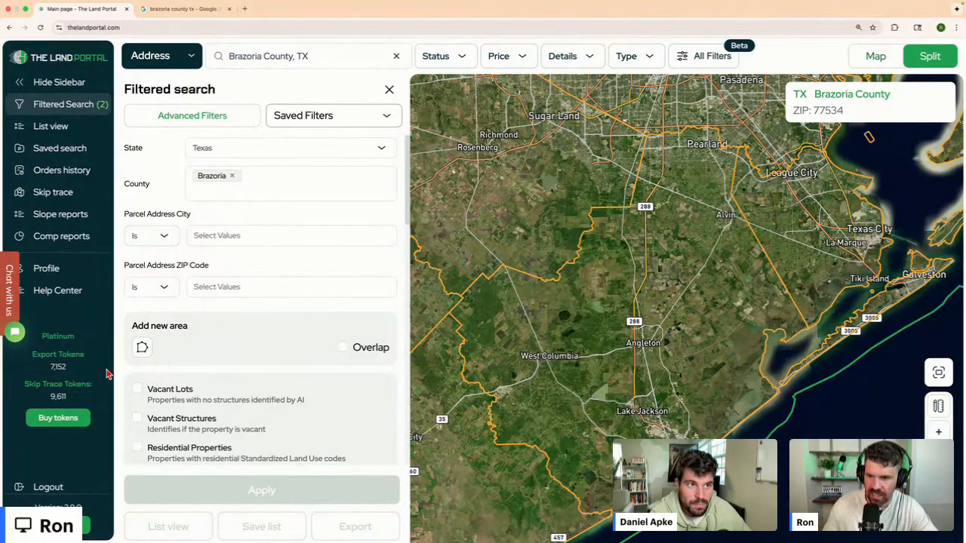
- Limit the filtered search to vacant lots and open the minimum acres value for entry
left_click(138, 390)
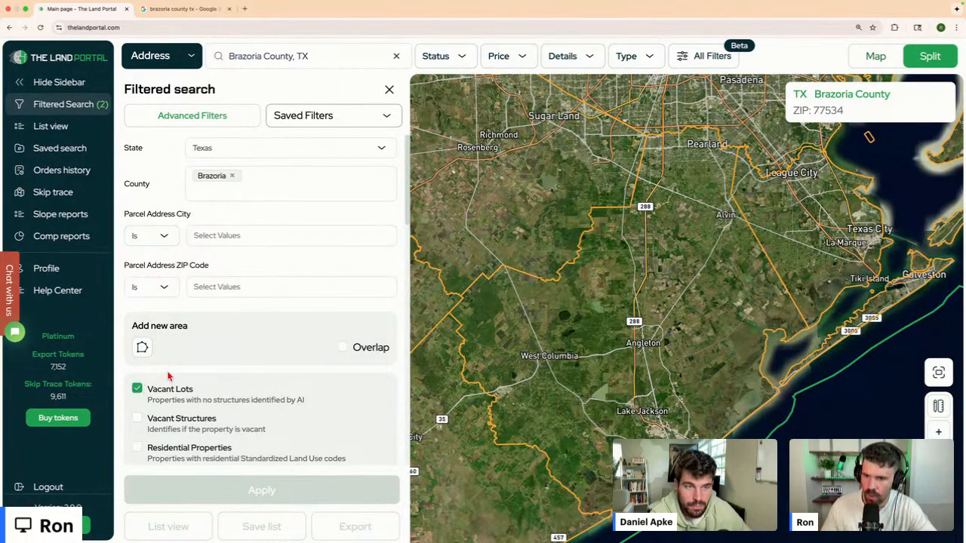
scroll(170, 377, "down", 3)
scroll(271, 369, "down", 2)
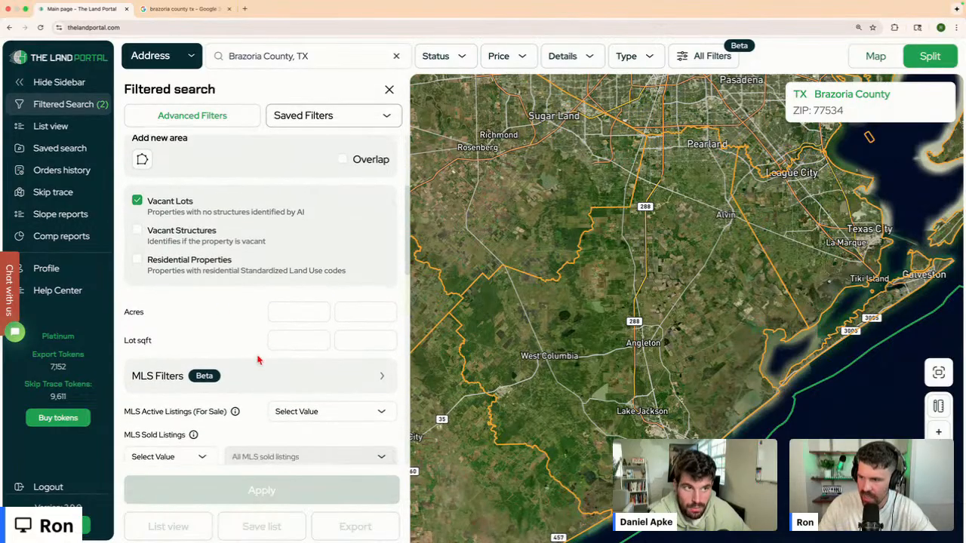
left_click(305, 305)
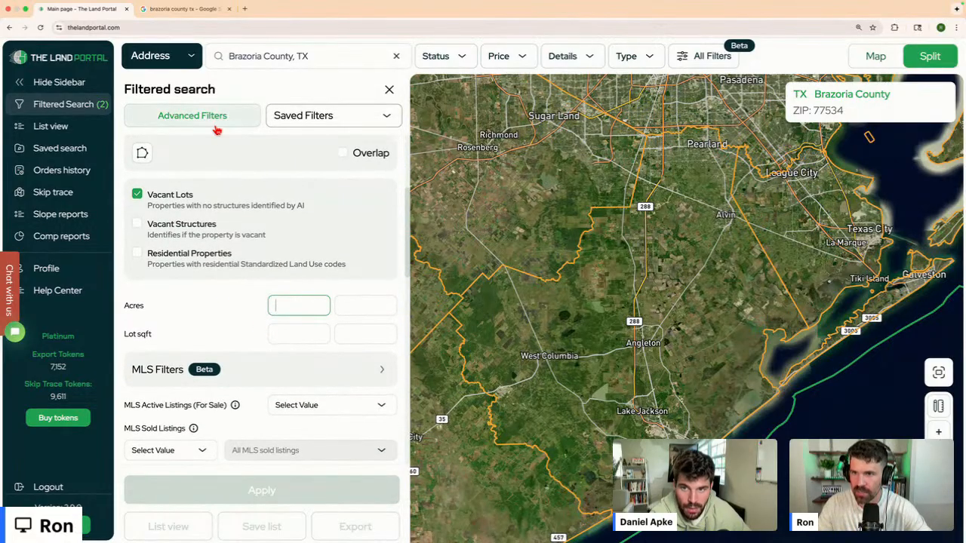
- Switch to Zillow in the second browser tab and search for Brazoria County, TX
left_click(187, 9)
left_click(187, 28)
type("zillow")
key("Return")
left_click(313, 199)
type("brazoria county tx")
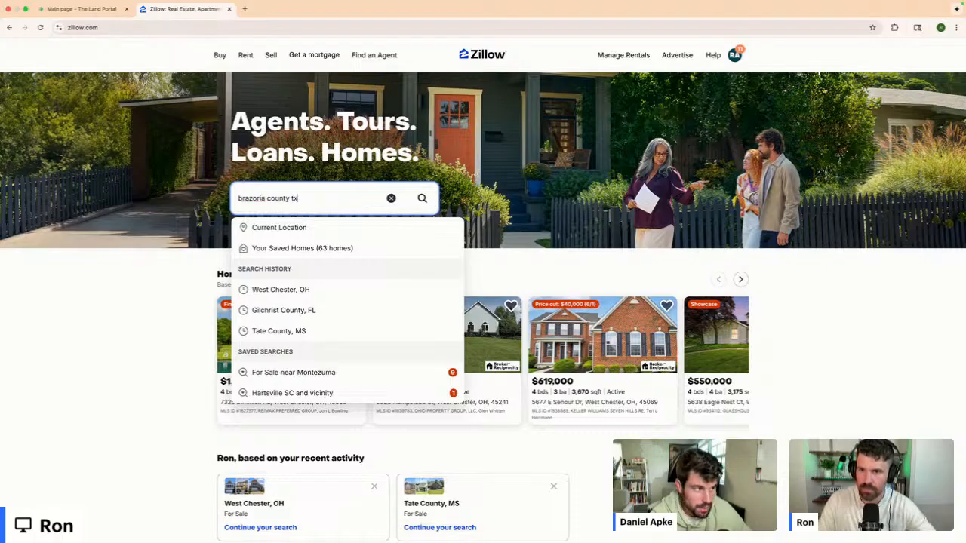
left_click(305, 228)
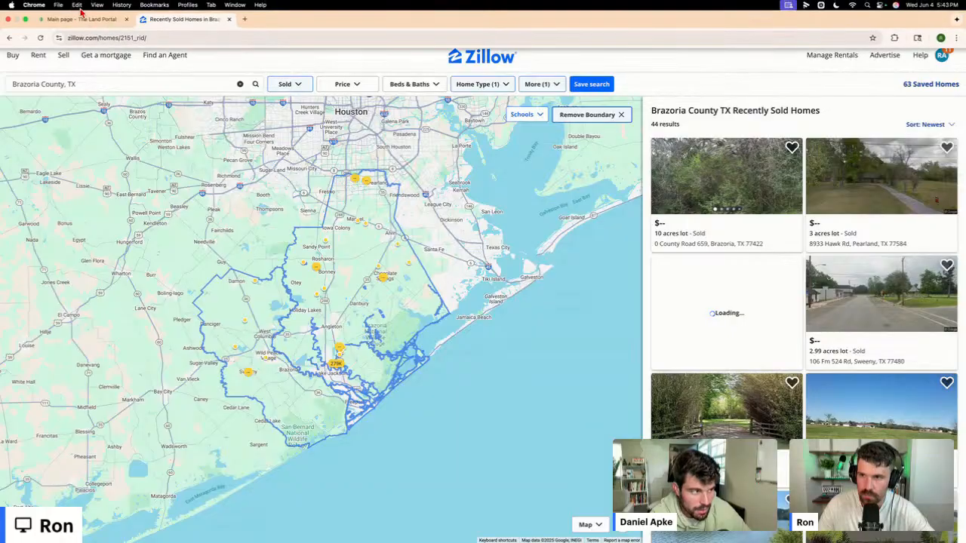
- Check the lot size range in Zillow's additional filters for the Brazoria County sold listings
left_click(80, 19)
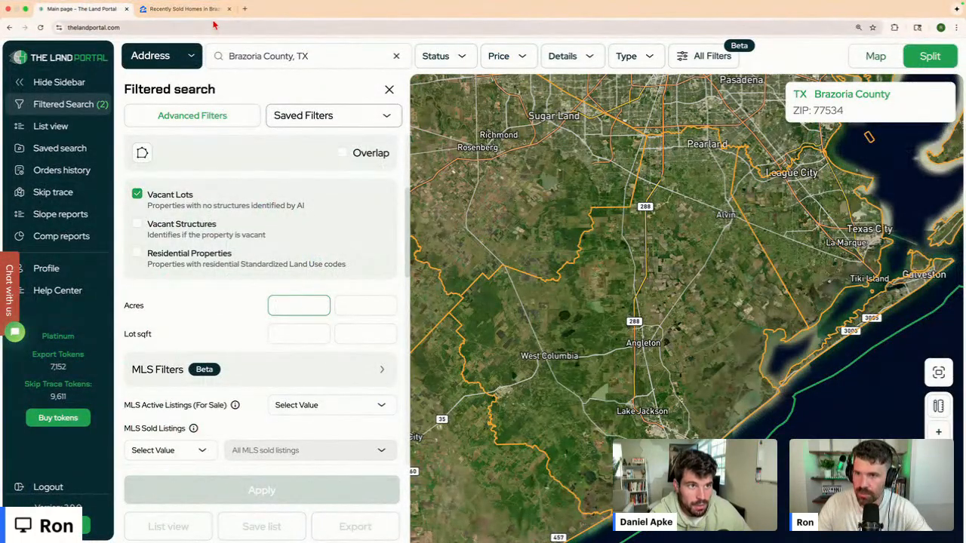
left_click(188, 9)
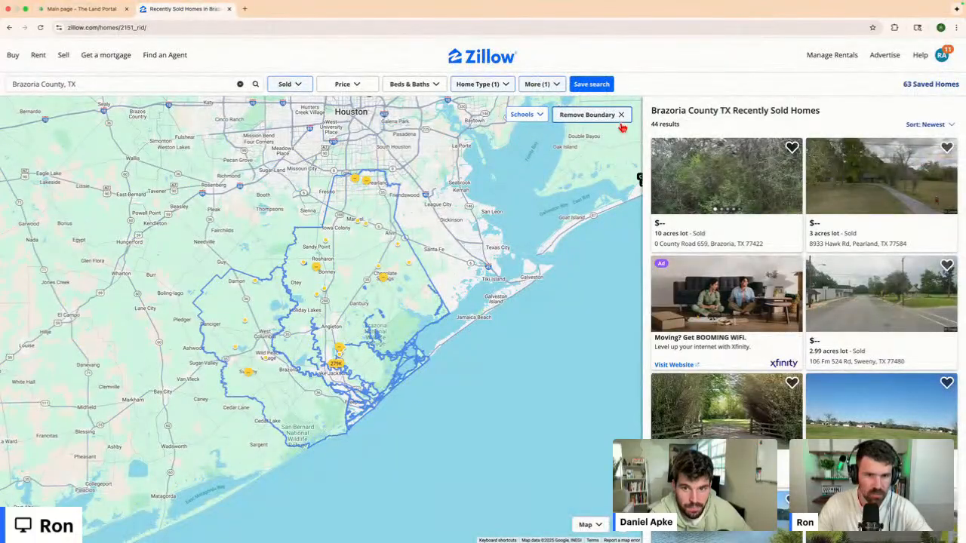
left_click(542, 84)
left_click(409, 276)
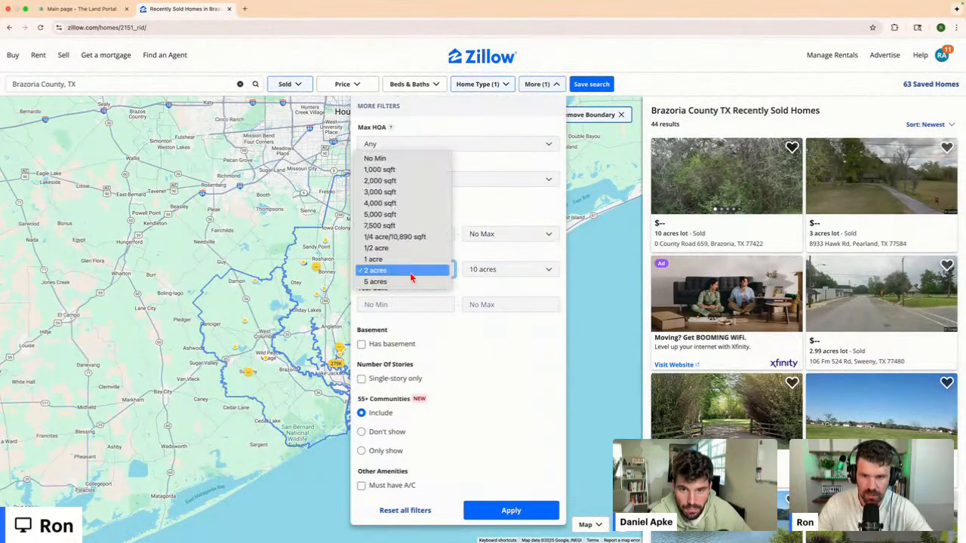
left_click(411, 278)
- Open the sold 10-acre lot listing in Brazoria and look through its details
left_click(721, 219)
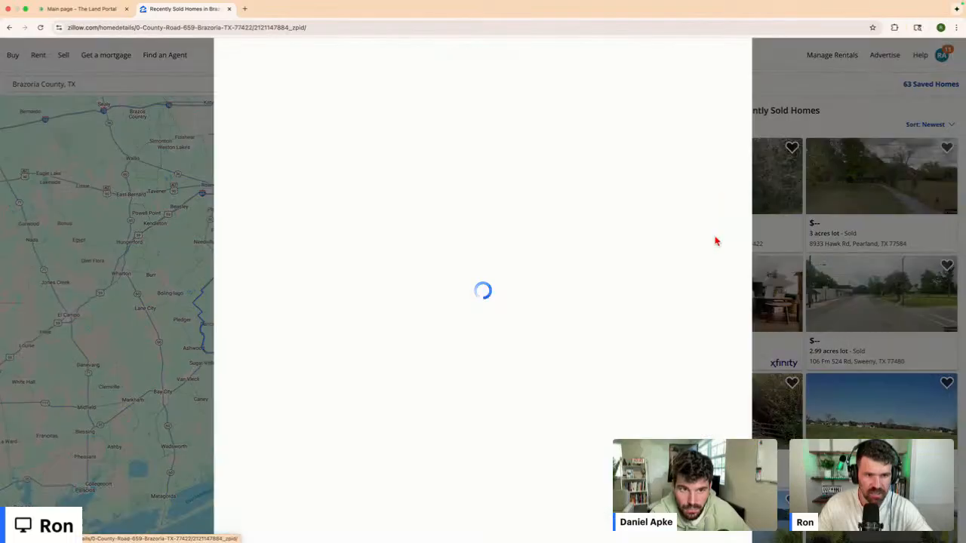
scroll(412, 388, "down", 10)
scroll(412, 389, "up", 10)
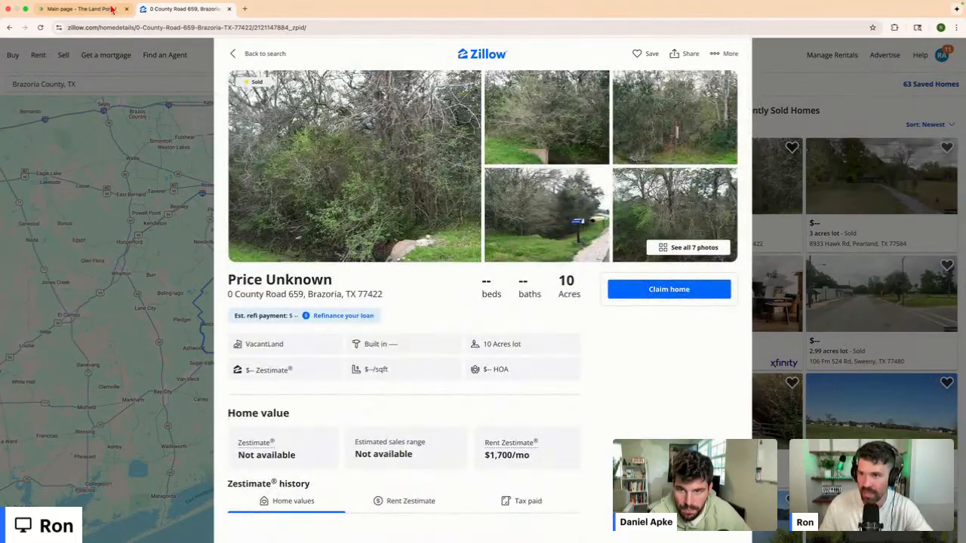
- Check the Brazoria County map in The Land Portal, then review the home value details of the 10-acre Zillow listing
left_click(82, 9)
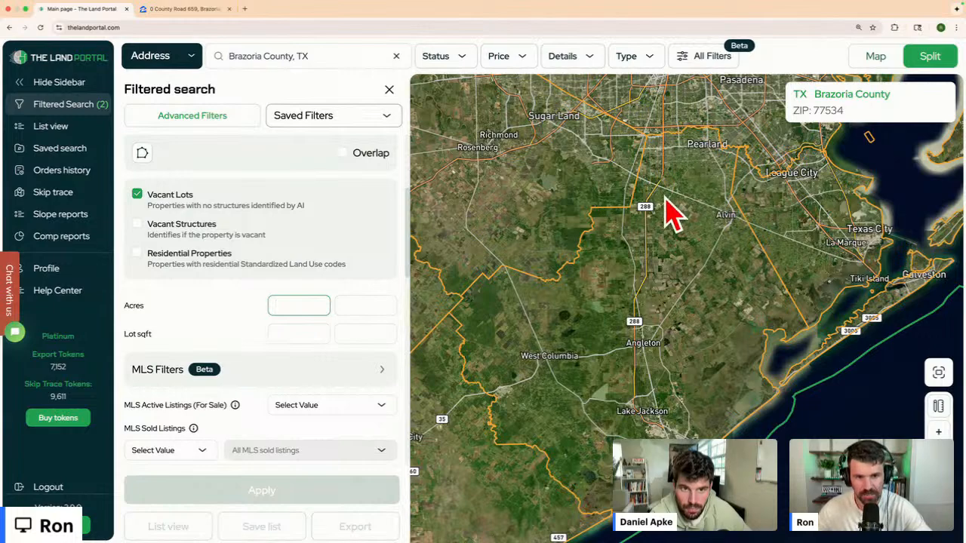
scroll(664, 334, "down", 1)
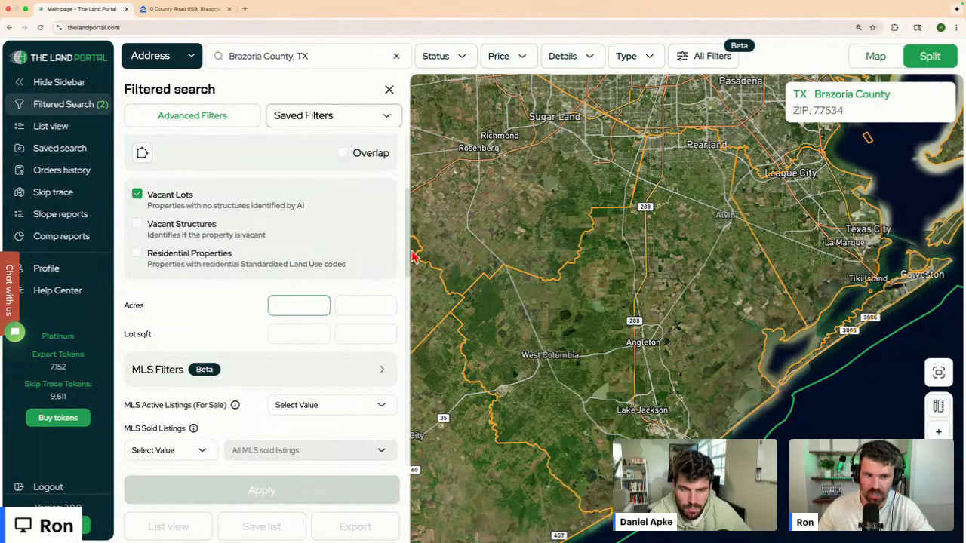
left_click(179, 16)
scroll(523, 384, "down", 2)
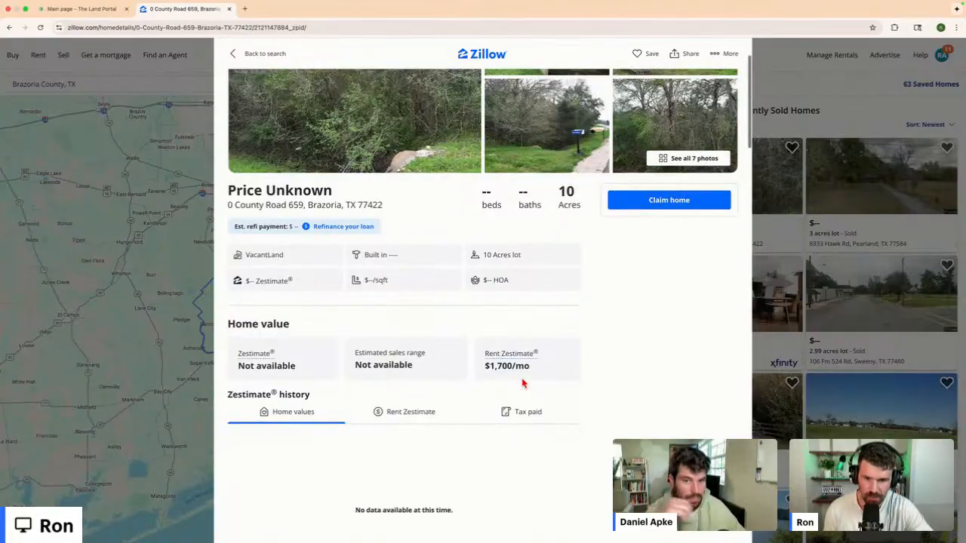
- Review the price history of the sold 10-acre Brazoria listing on Zillow, and close the listing
scroll(522, 384, "down", 10)
scroll(522, 375, "up", 4)
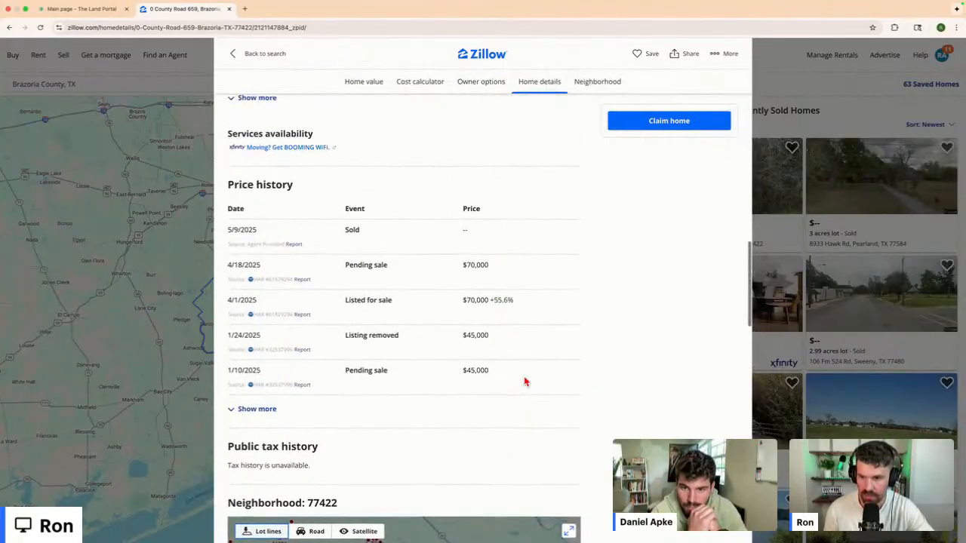
triple_click(512, 300)
left_click(792, 332)
- Switch back to The Land Portal and set the parcel size filter to 2 to 20 acres
left_click(87, 19)
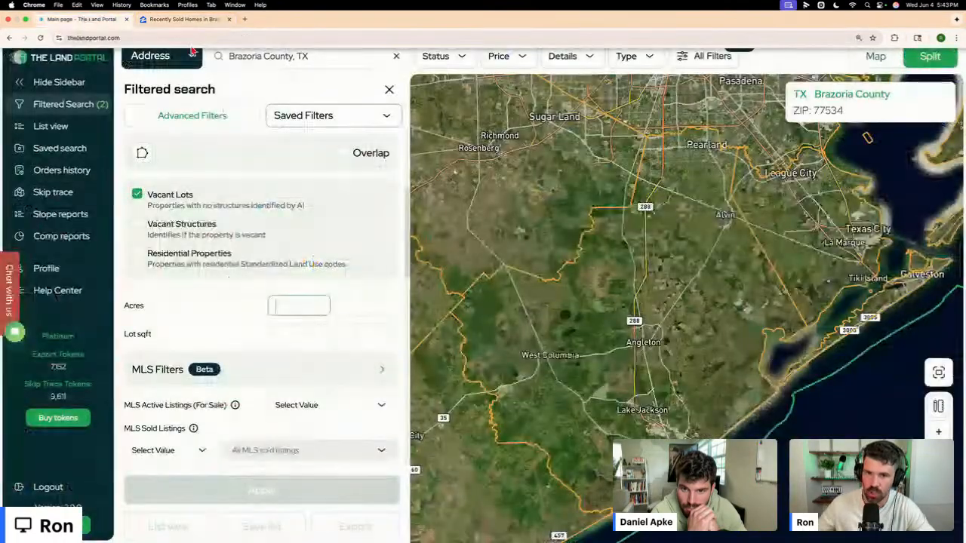
type("220")
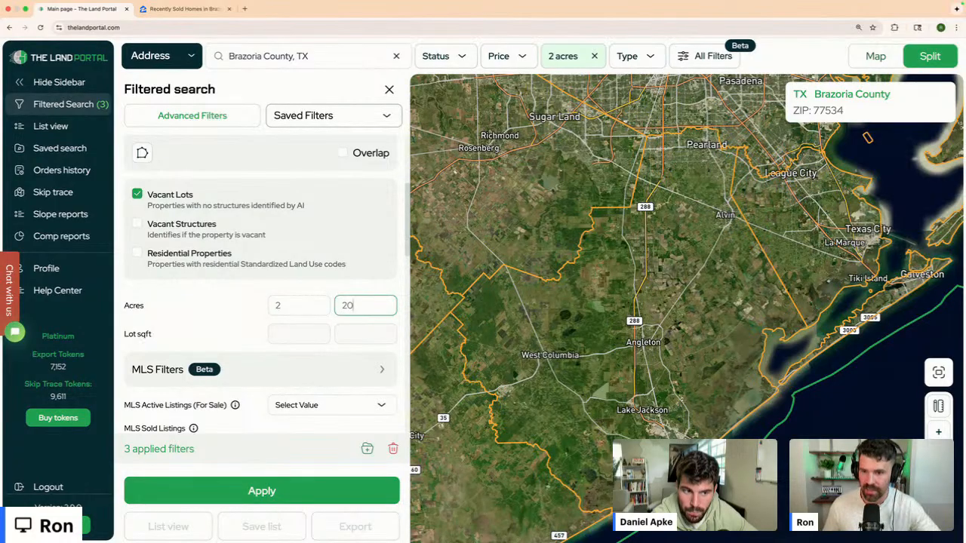
scroll(272, 339, "down", 1)
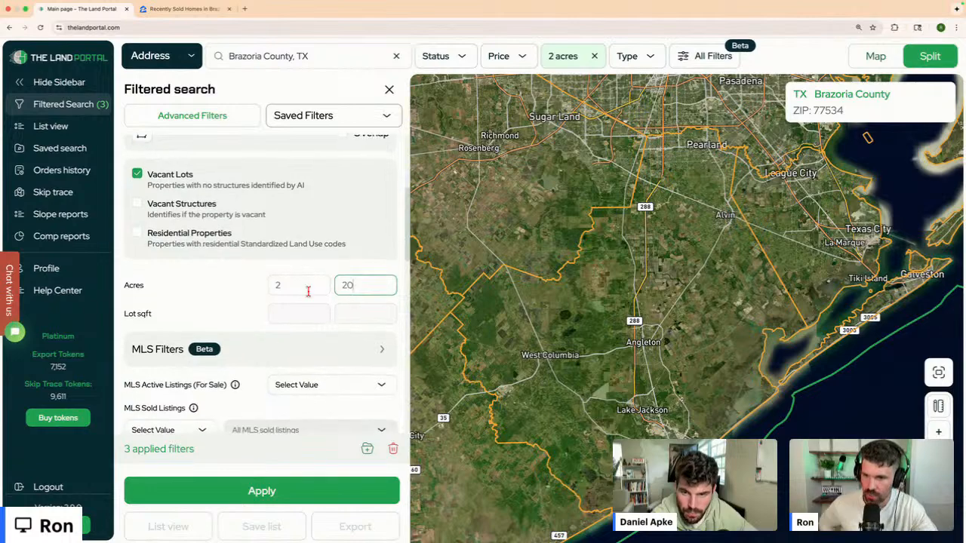
scroll(274, 308, "down", 1)
scroll(274, 309, "up", 1)
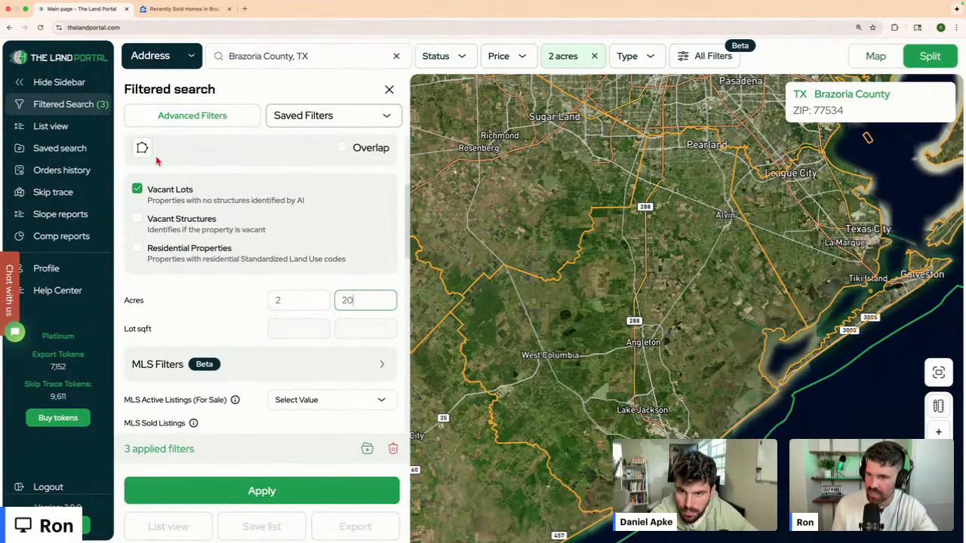
- Exclude active MLS listings from the Brazoria County search and apply the filters
scroll(300, 322, "down", 3)
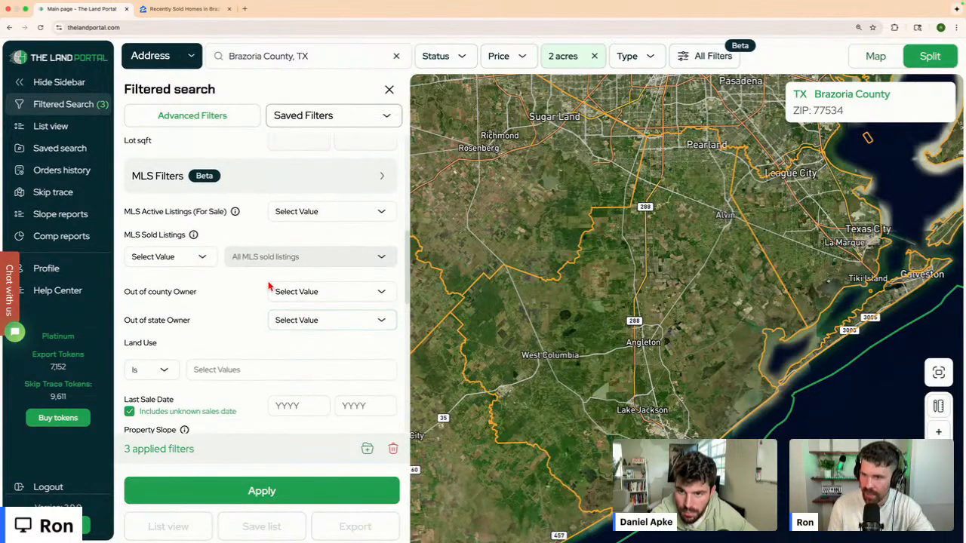
left_click(298, 219)
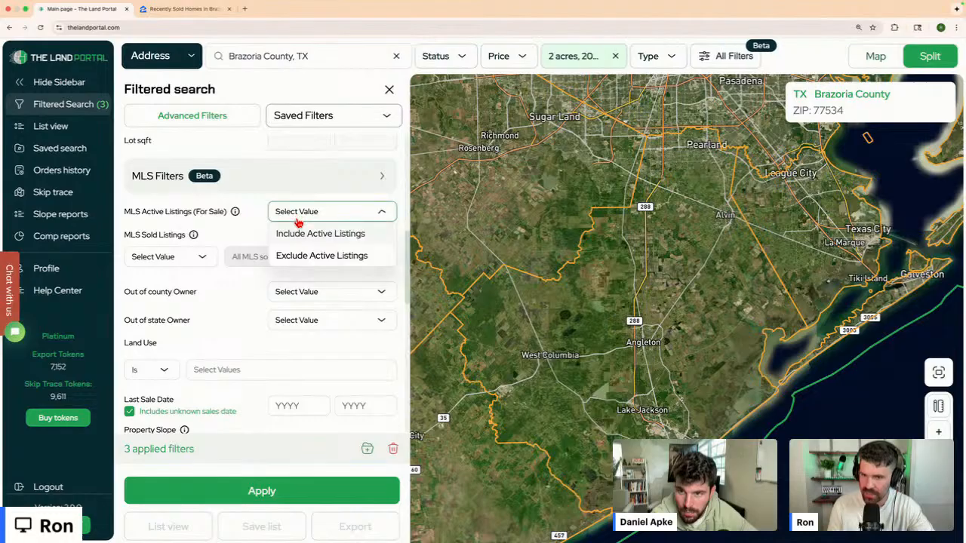
left_click(314, 257)
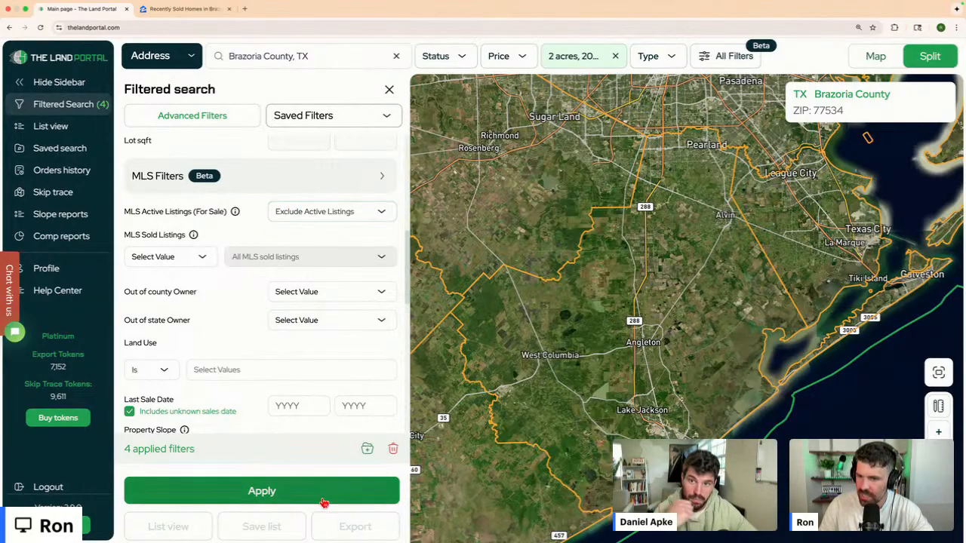
left_click(262, 490)
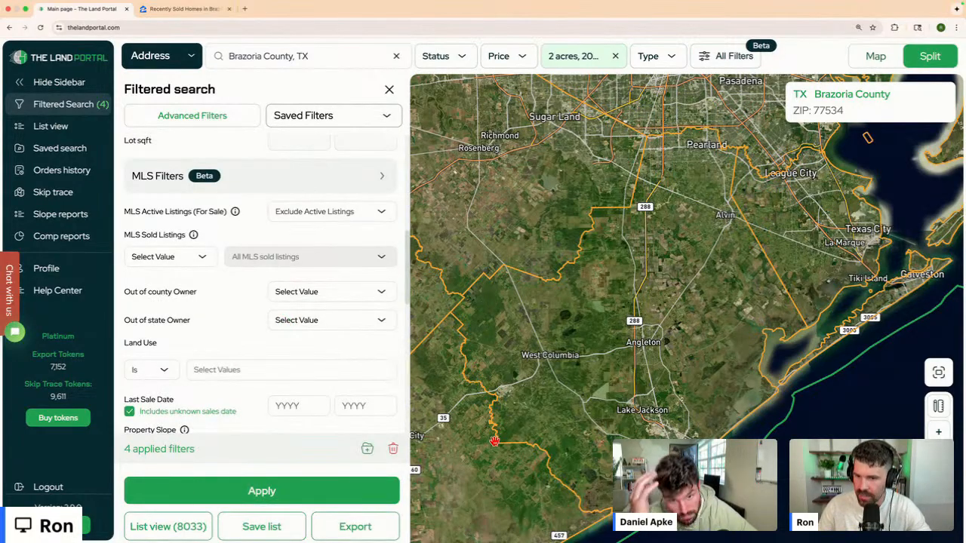
- Look through the remaining parcel filters, from owner location and land use to slope, buildability, assessed values and excluded words
scroll(349, 230, "up", 2)
scroll(351, 234, "down", 4)
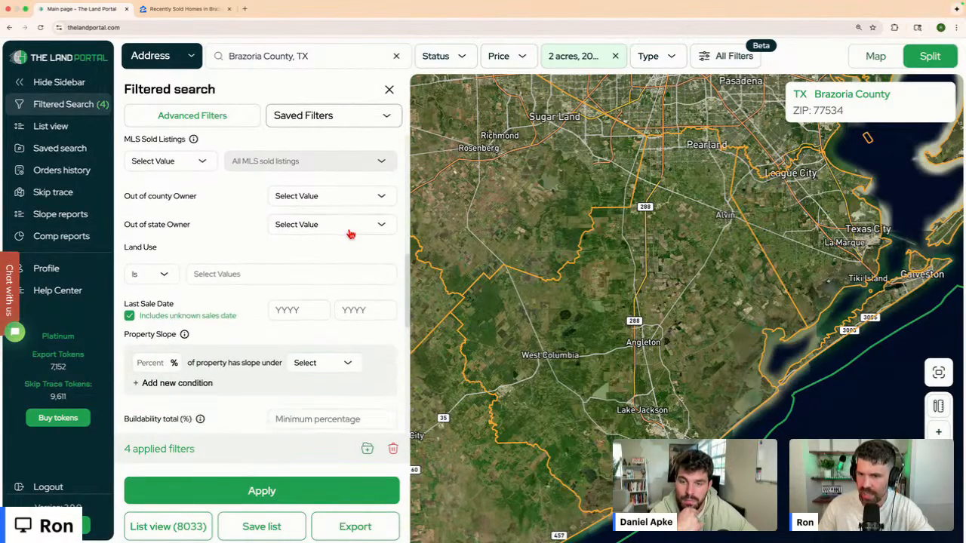
scroll(348, 234, "down", 2)
scroll(313, 249, "up", 1)
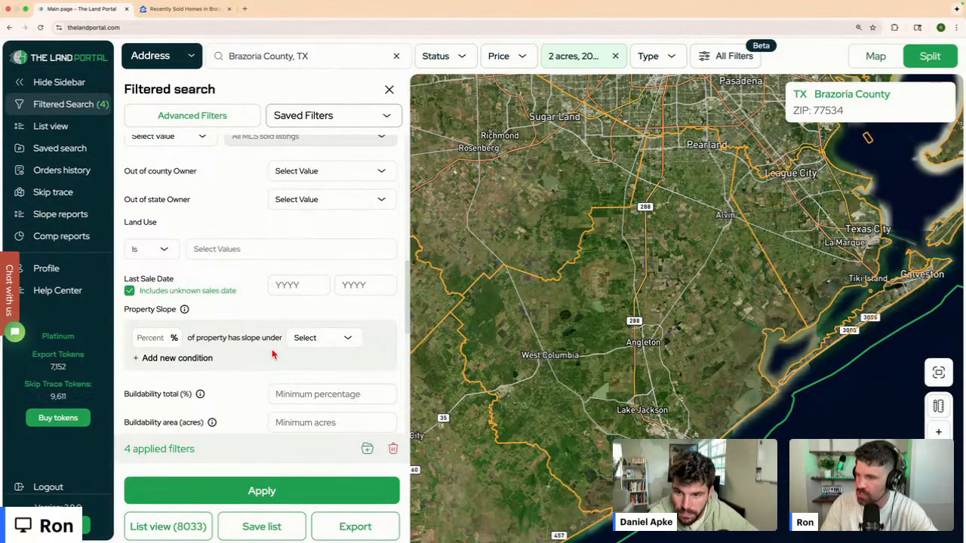
scroll(274, 355, "down", 3)
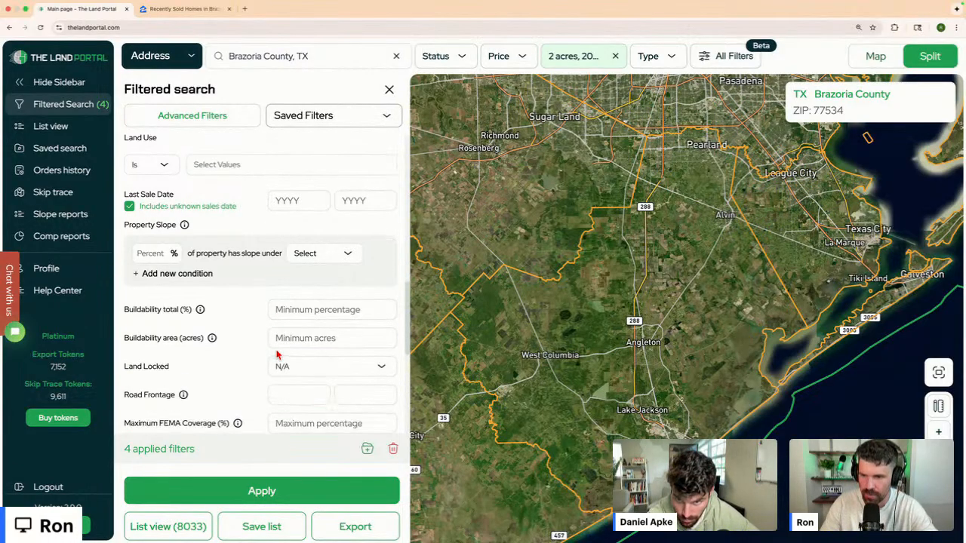
scroll(274, 355, "down", 2)
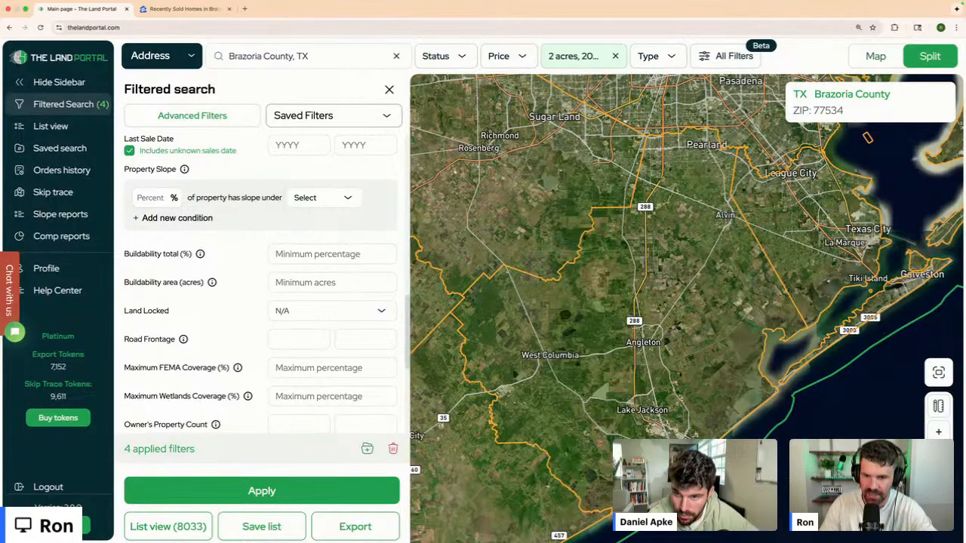
scroll(181, 320, "up", 1)
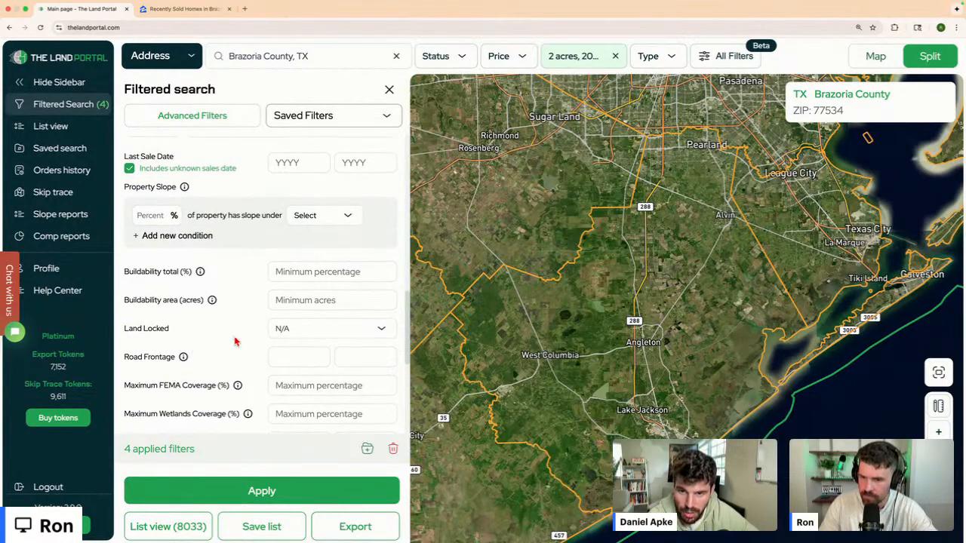
scroll(228, 341, "up", 4)
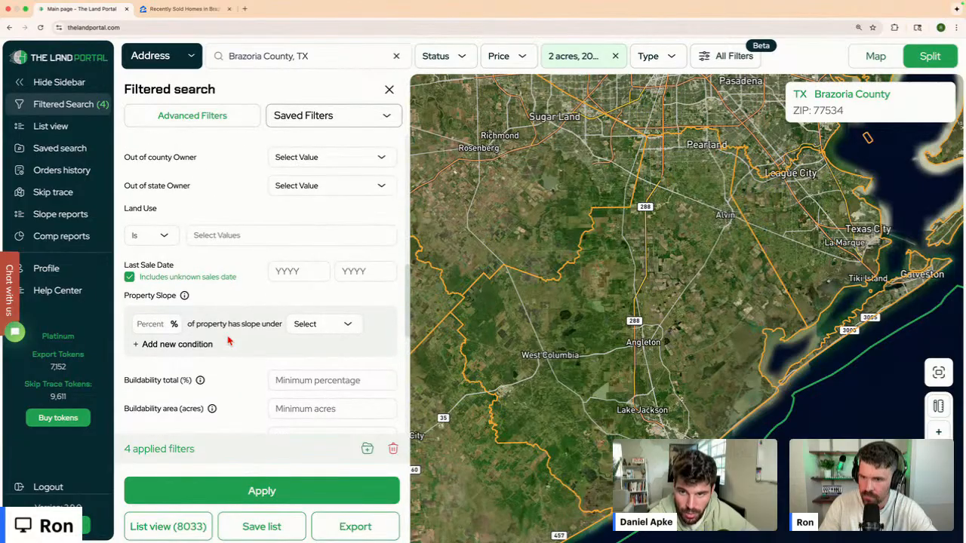
scroll(216, 355, "up", 1)
scroll(216, 355, "down", 15)
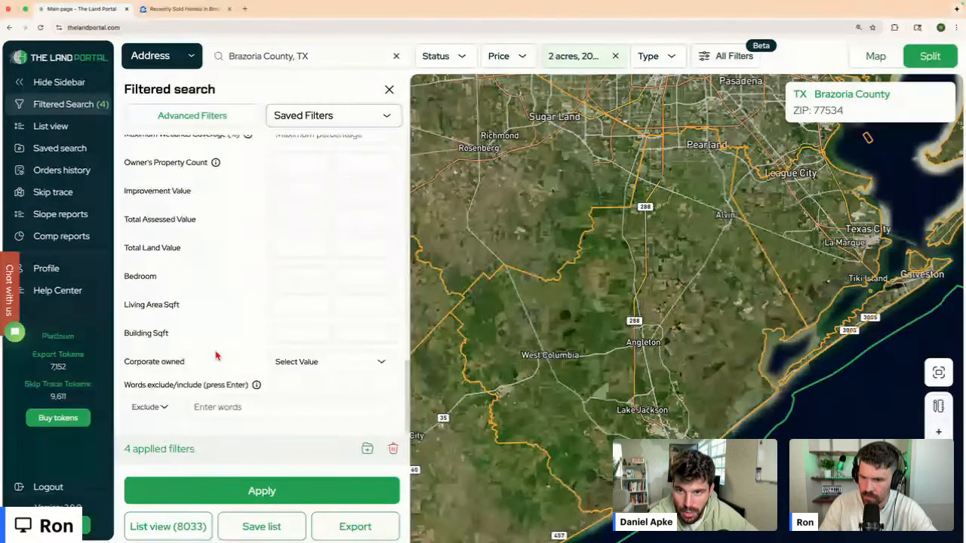
scroll(219, 353, "up", 10)
scroll(224, 350, "down", 1)
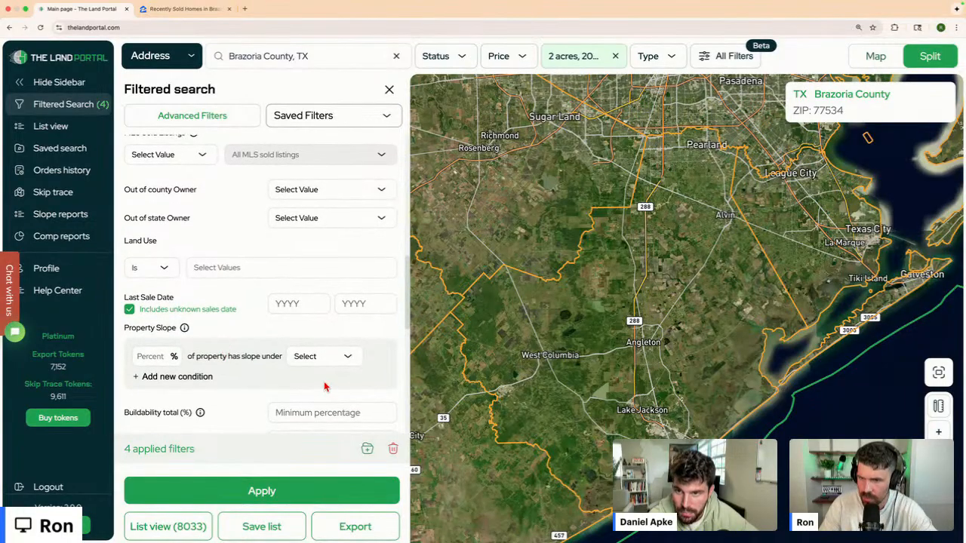
- Exclude MLS listings sold within the past 36 months and apply the filters
scroll(274, 334, "up", 3)
left_click(185, 276)
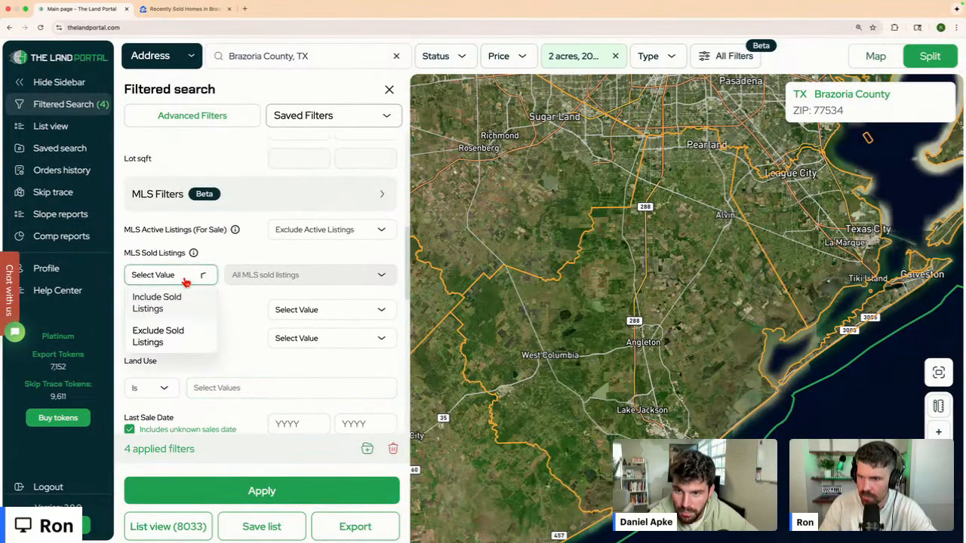
left_click(178, 334)
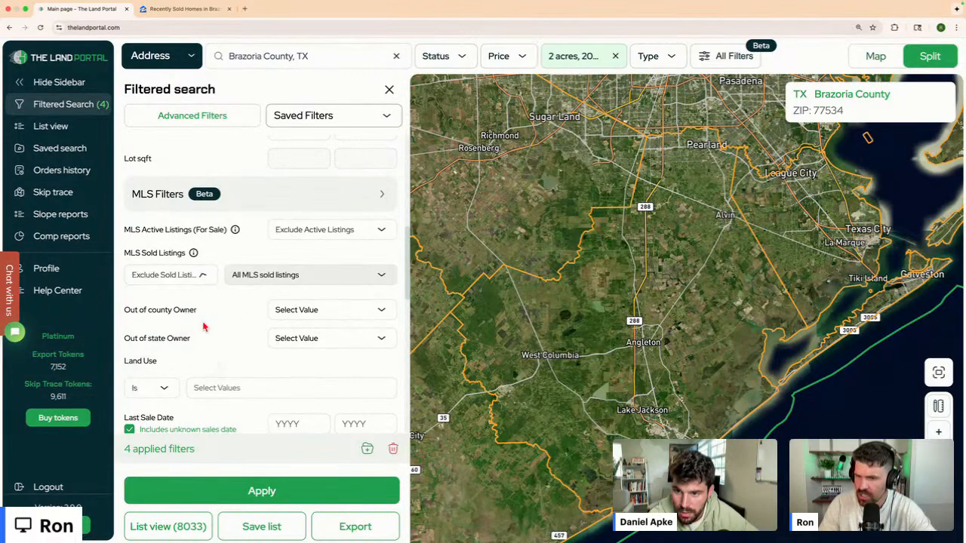
left_click(279, 272)
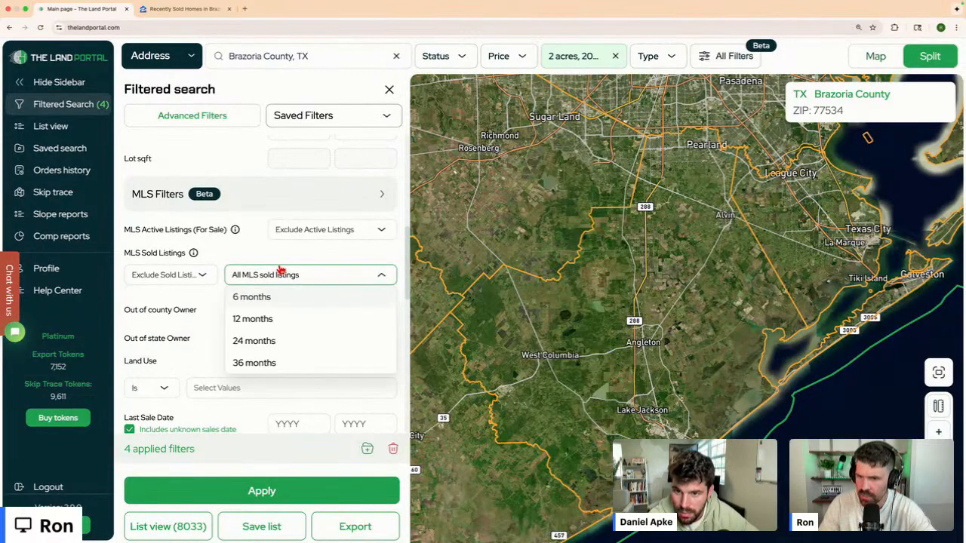
left_click(262, 364)
left_click(286, 492)
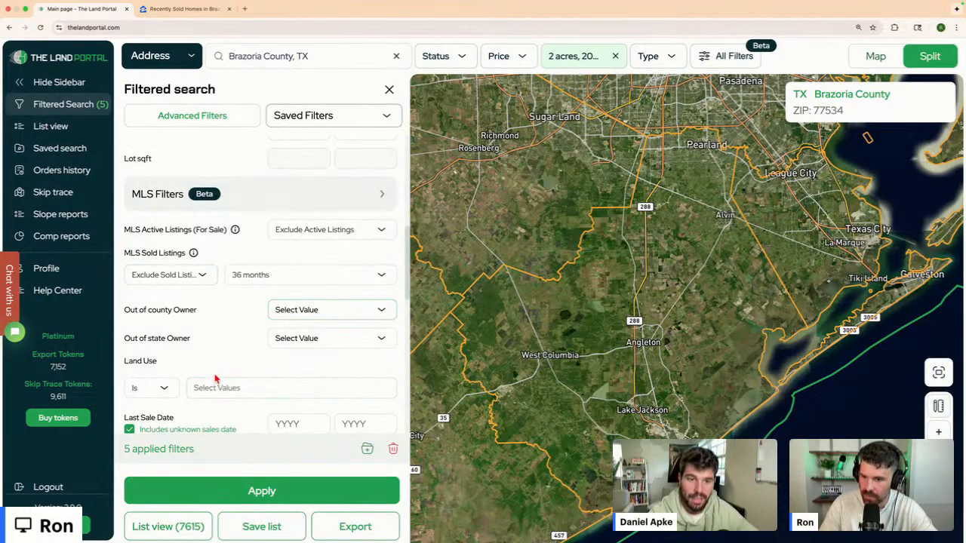
- Set the maximum FEMA coverage to 30%, keep the maximum wetlands coverage empty, and apply the filters
scroll(209, 381, "down", 6)
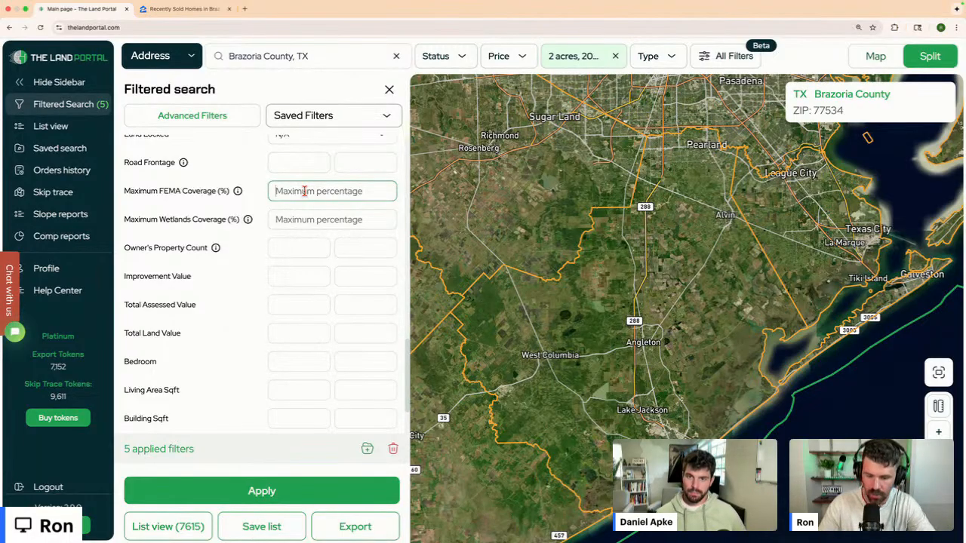
type("30")
key("Tab")
type("30")
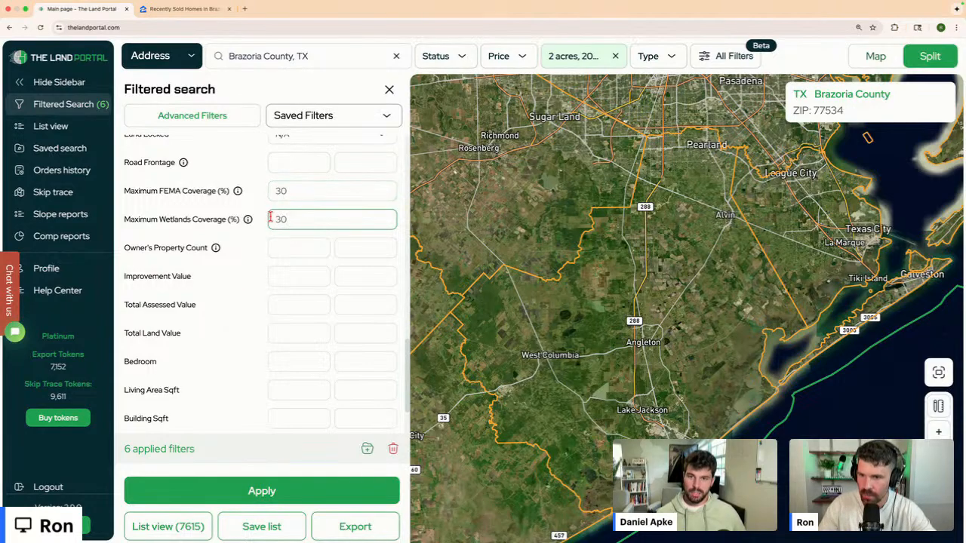
double_click(276, 217)
key("BackSpace")
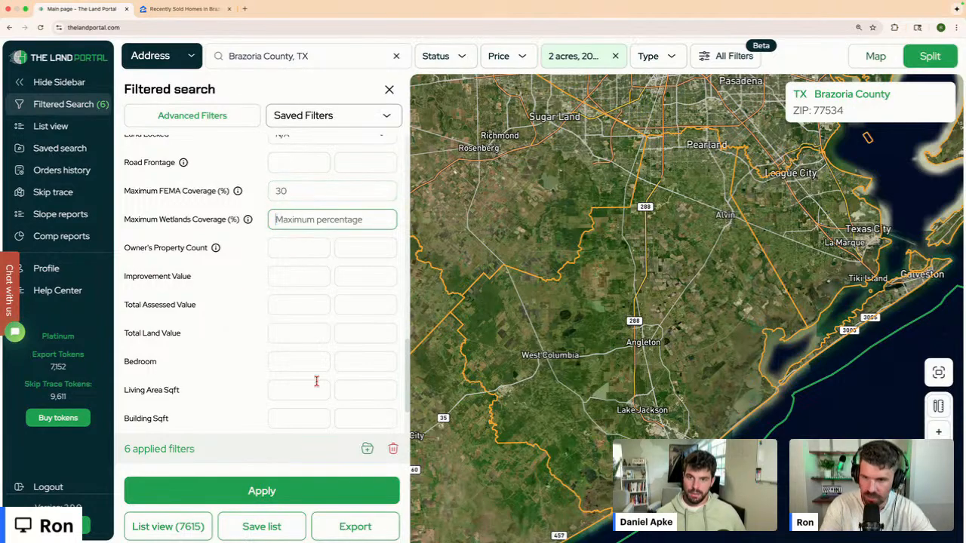
left_click(268, 487)
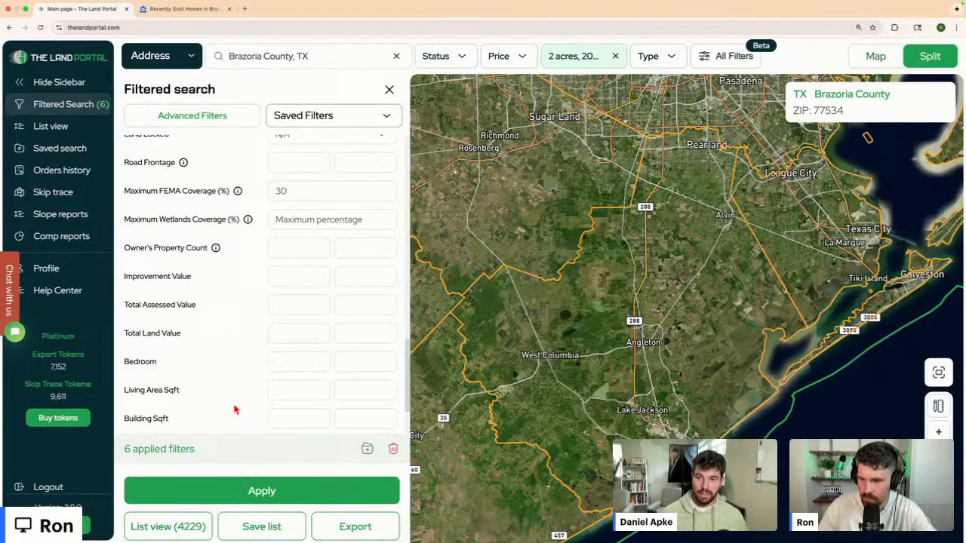
- Set the maximum wetlands coverage to 30% and apply the filters
left_click(286, 191)
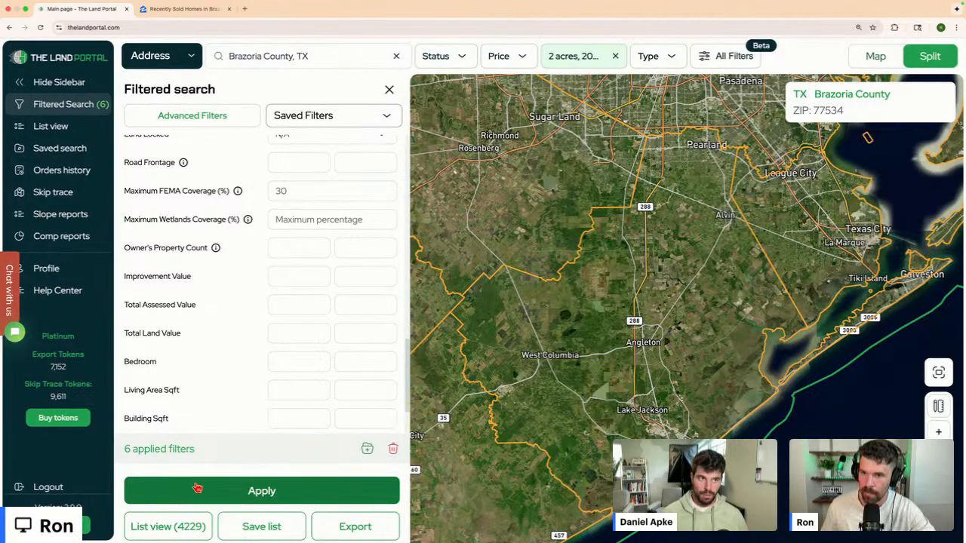
left_click(287, 220)
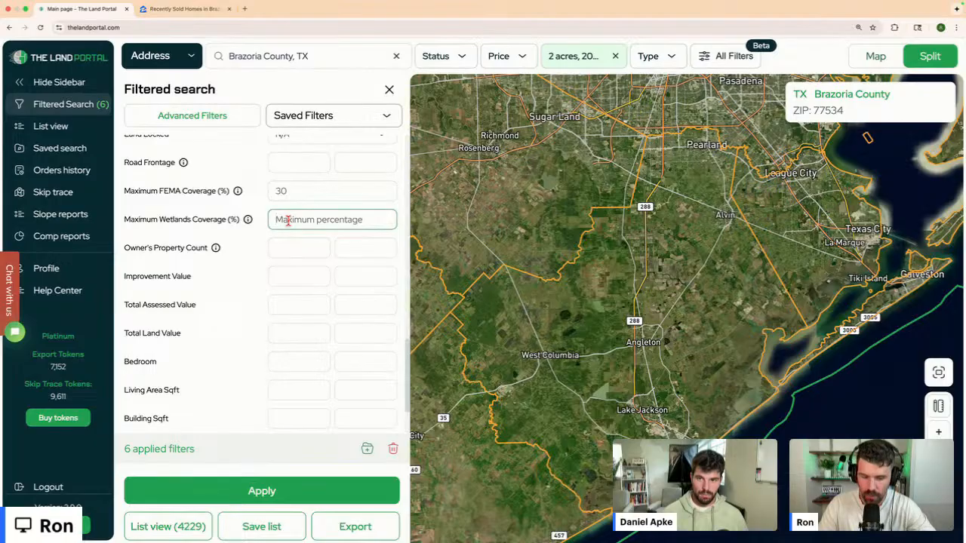
type("30")
left_click(245, 491)
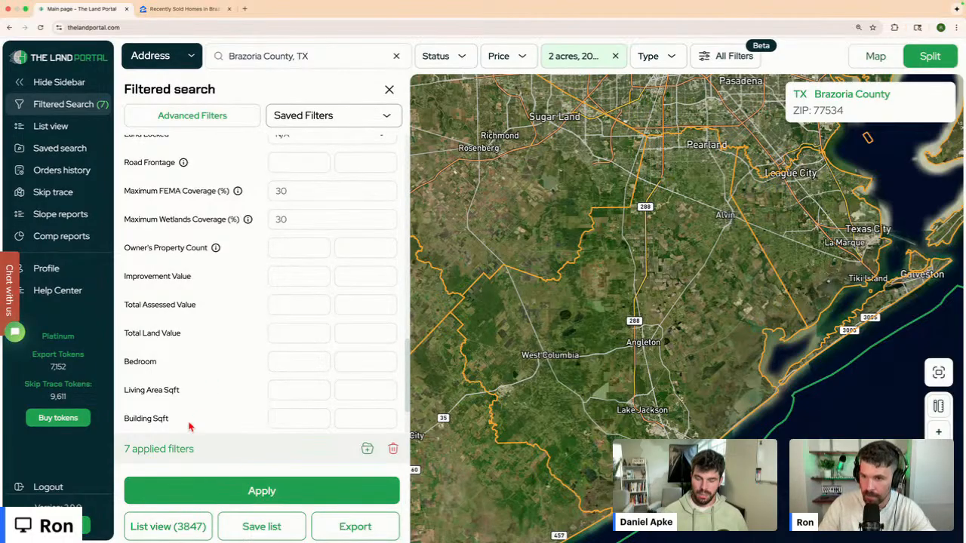
left_click(294, 220)
left_click_drag(292, 191, 263, 194)
left_click(211, 235)
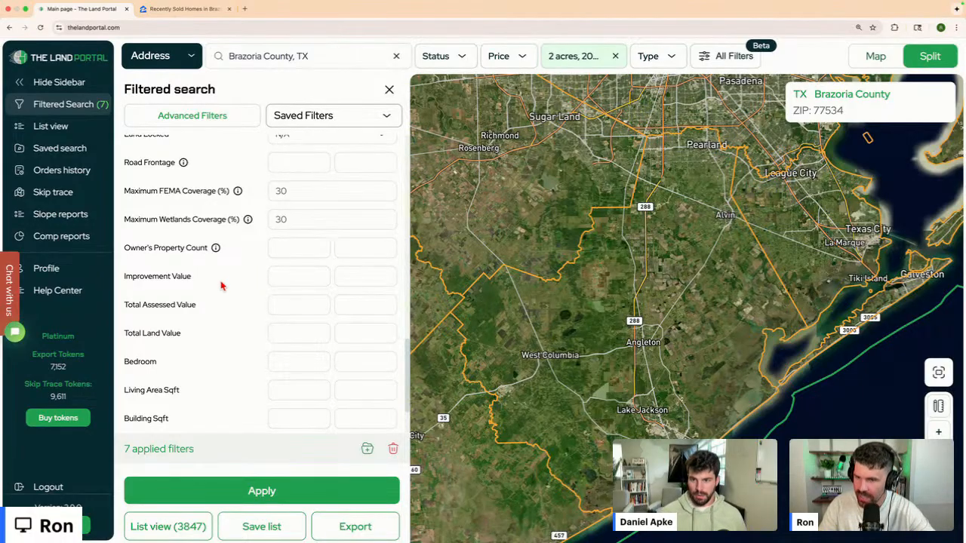
- Set the Land Locked filter to No and apply the filters
scroll(219, 292, "up", 1)
scroll(216, 292, "up", 1)
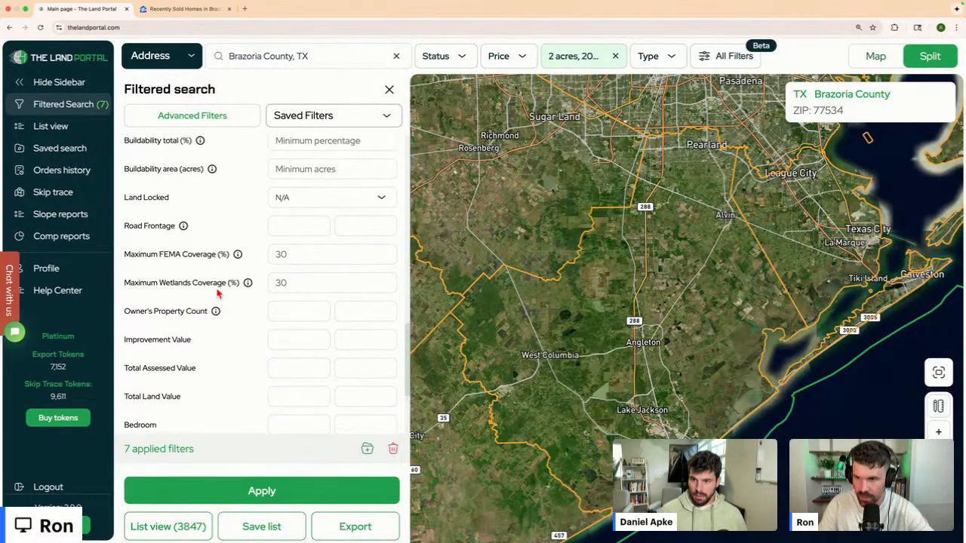
left_click(322, 205)
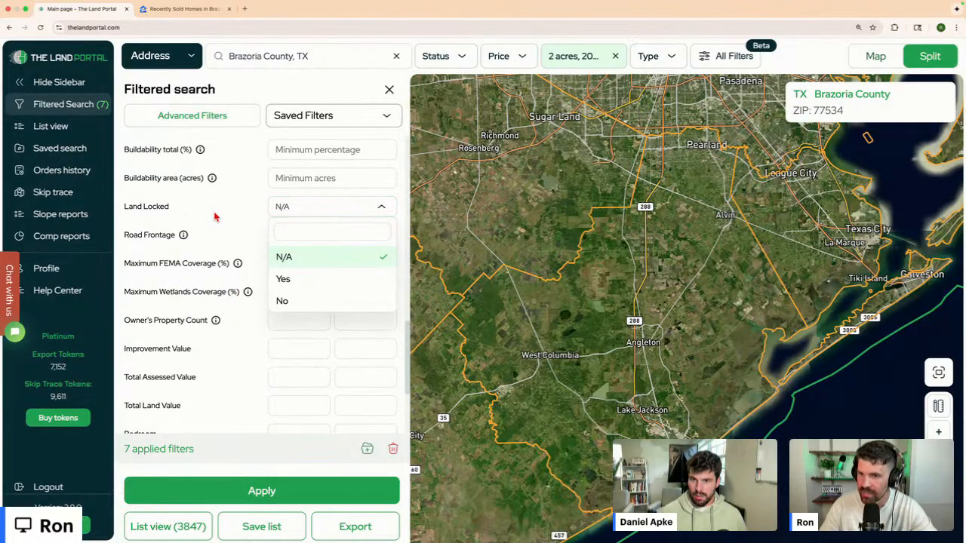
left_click(332, 303)
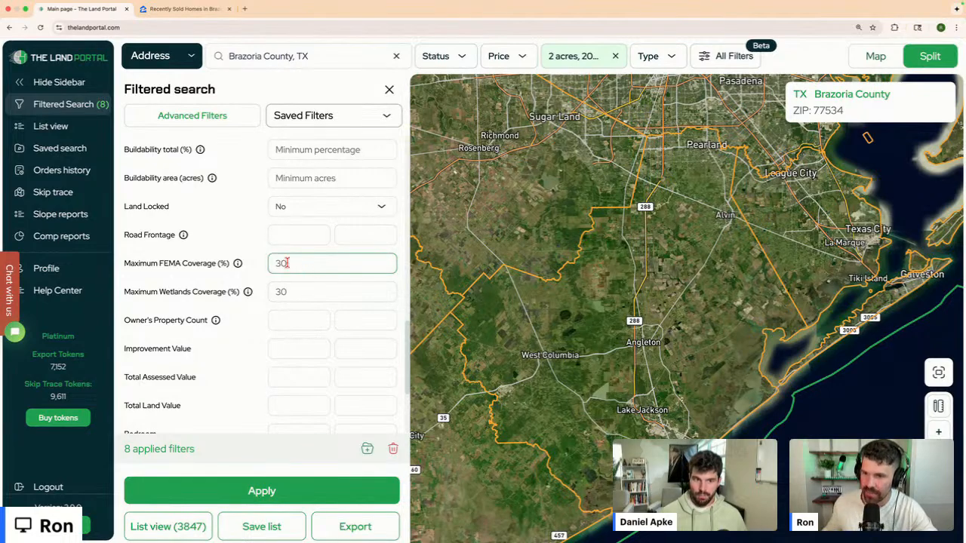
left_click(295, 209)
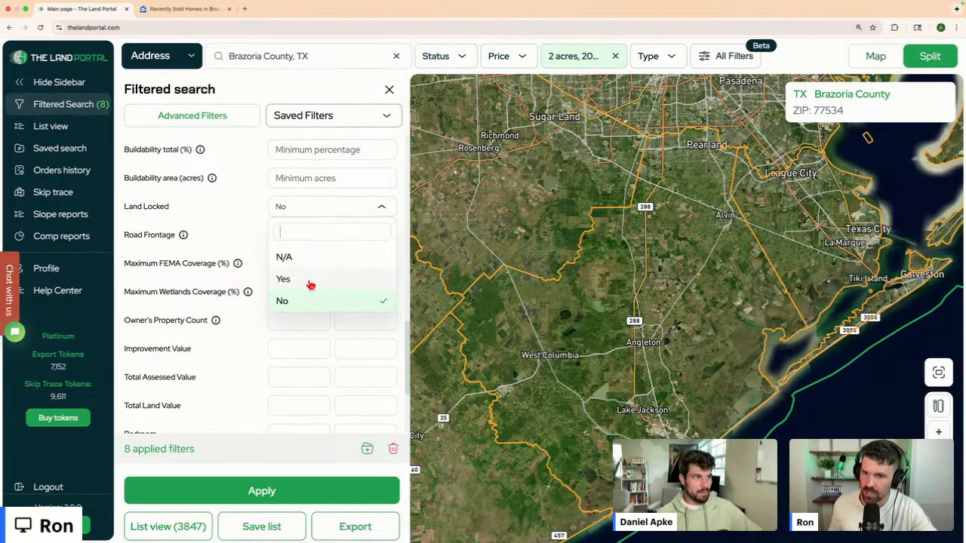
left_click(296, 302)
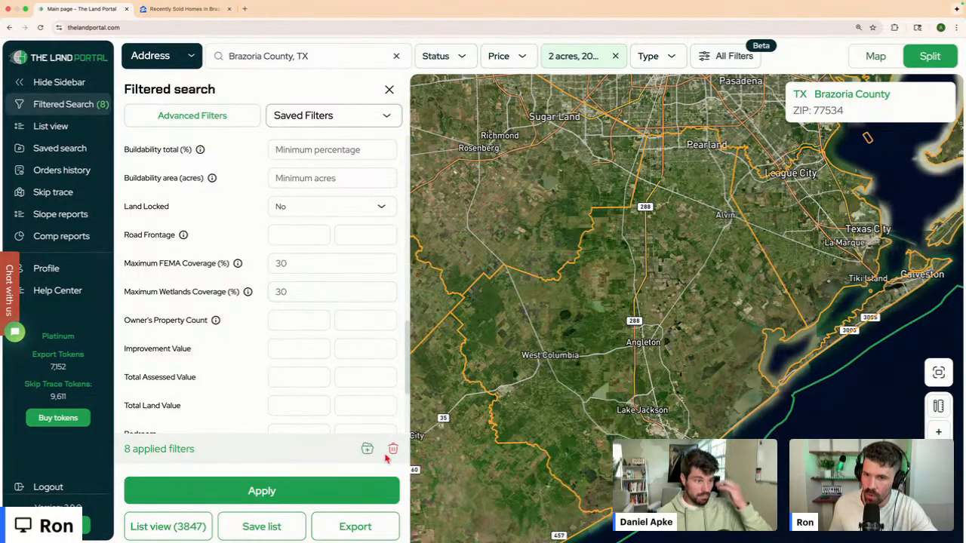
left_click(240, 499)
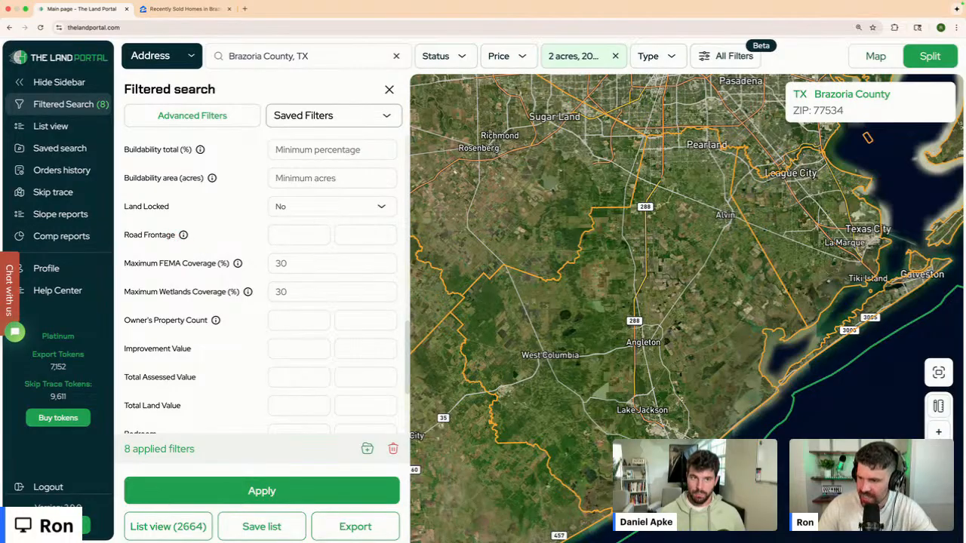
- Review the filters set so far, from vacant lots and acreage through MLS exclusions to land-locked, FEMA and wetlands limits
left_click_drag(310, 293, 223, 301)
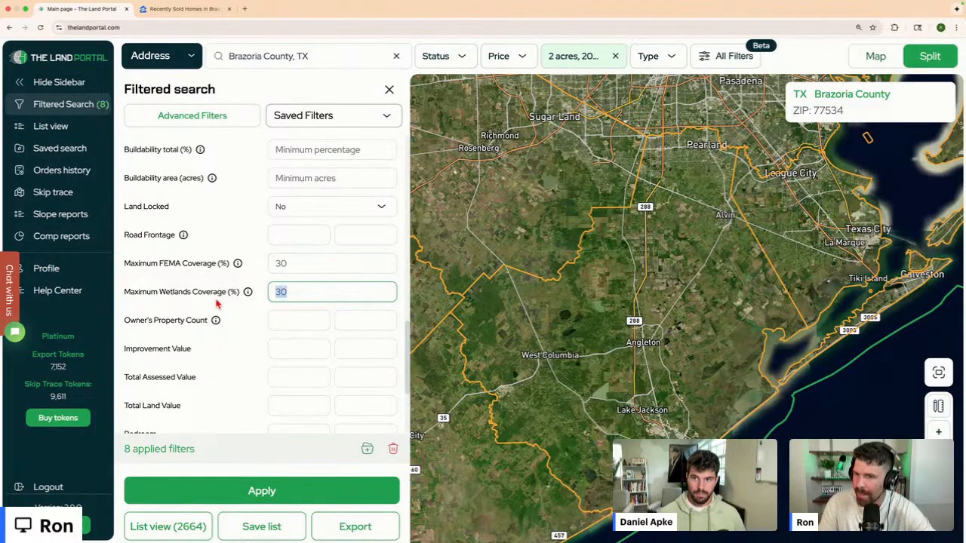
left_click(288, 297)
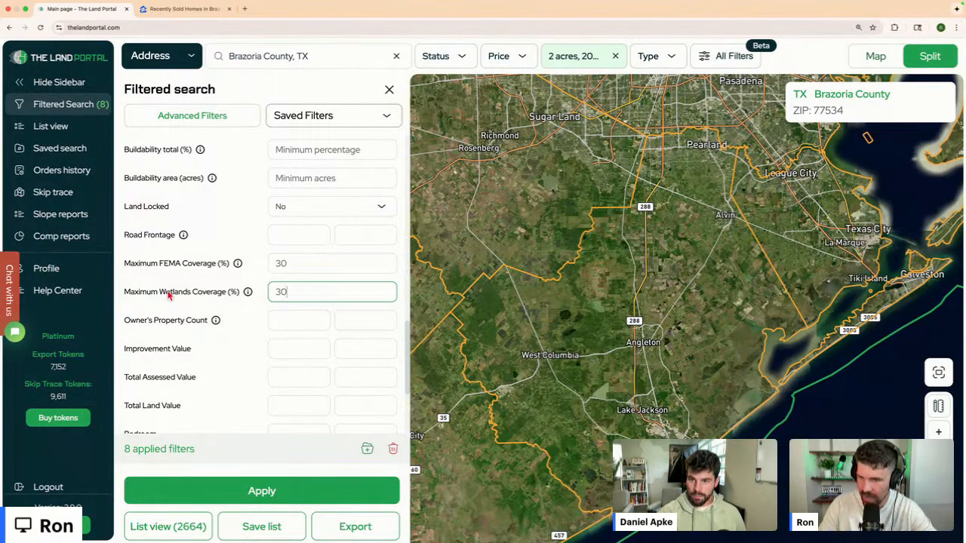
scroll(245, 342, "up", 4)
scroll(246, 342, "up", 5)
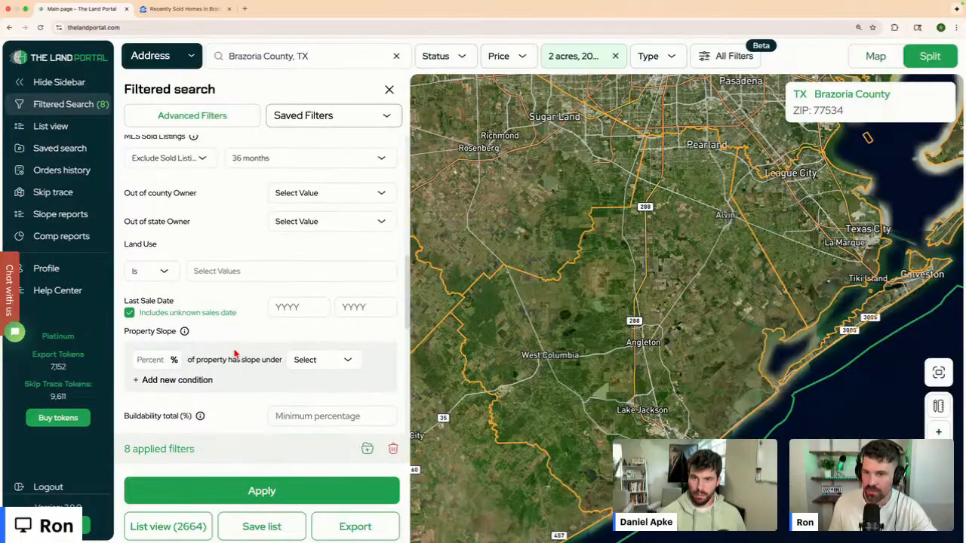
scroll(229, 351, "up", 9)
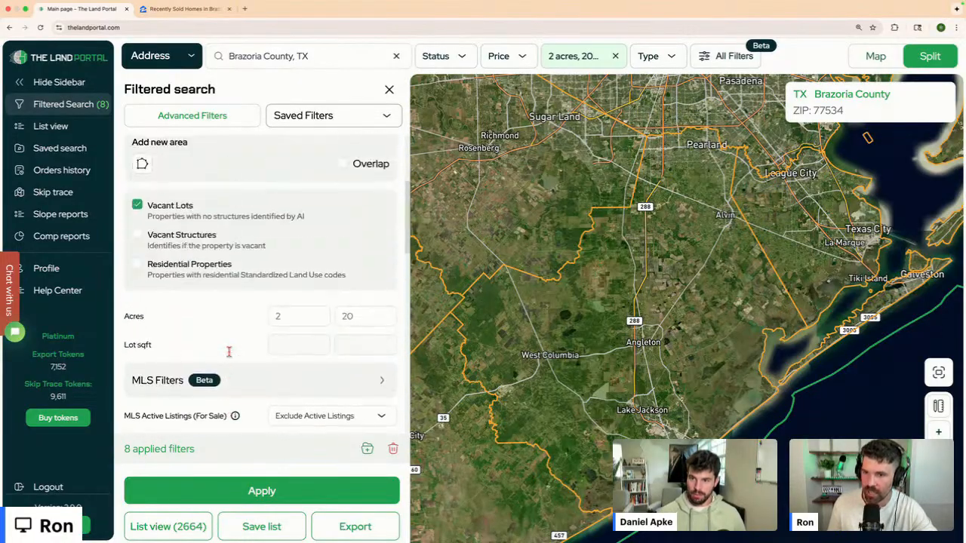
scroll(231, 354, "down", 6)
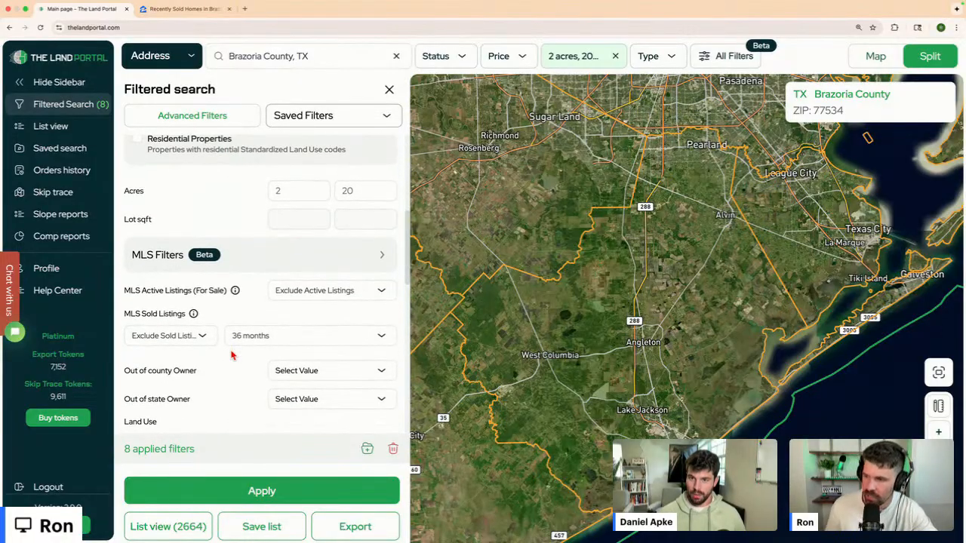
scroll(231, 355, "down", 5)
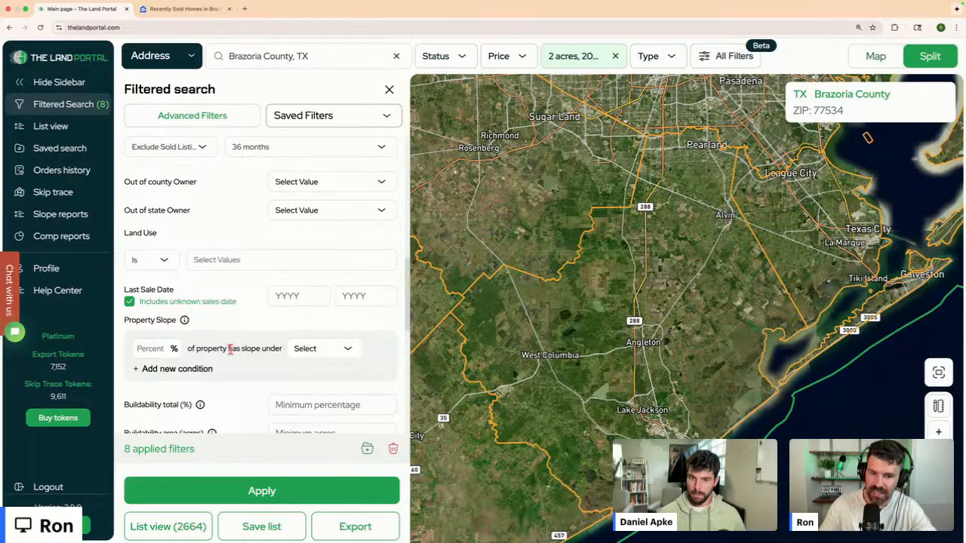
scroll(230, 350, "down", 6)
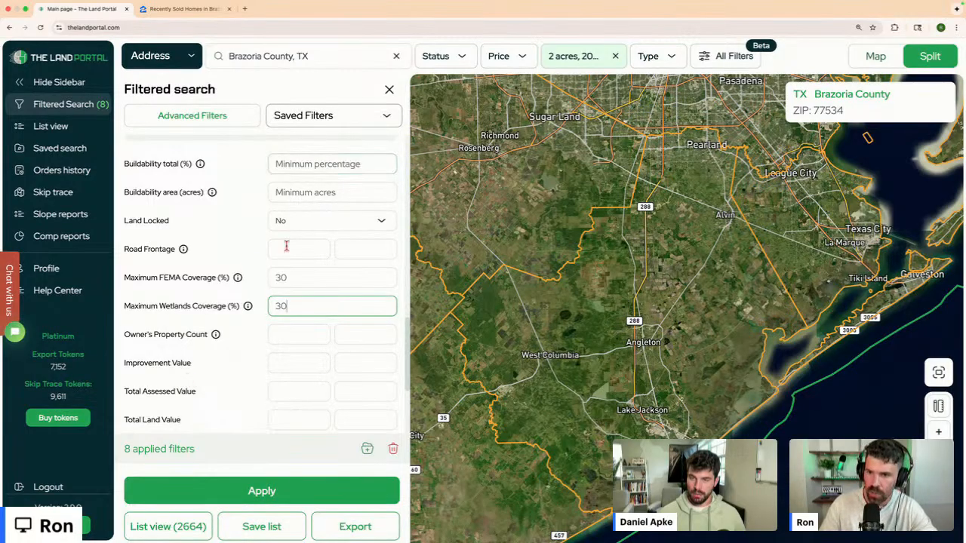
left_click_drag(224, 195, 149, 202)
left_click(149, 202)
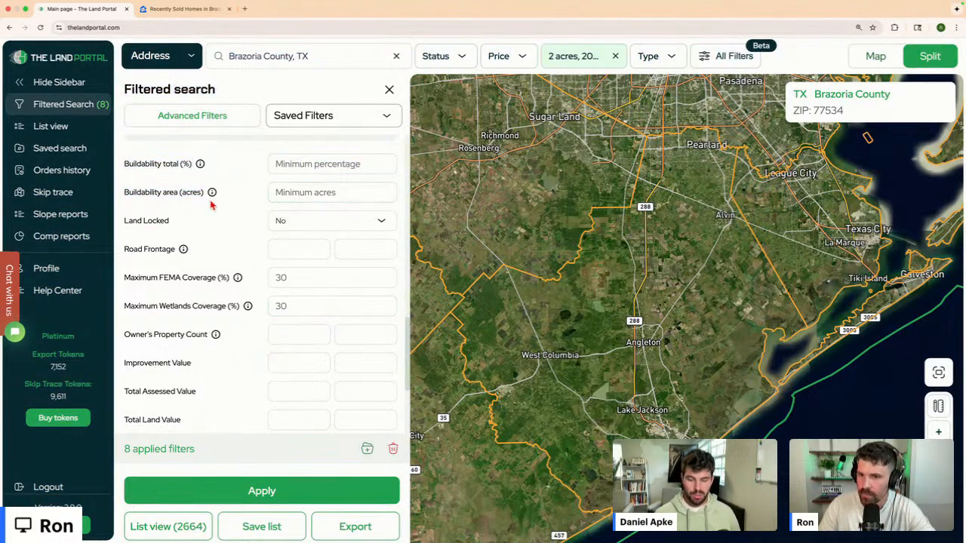
scroll(211, 203, "down", 1)
scroll(211, 204, "up", 2)
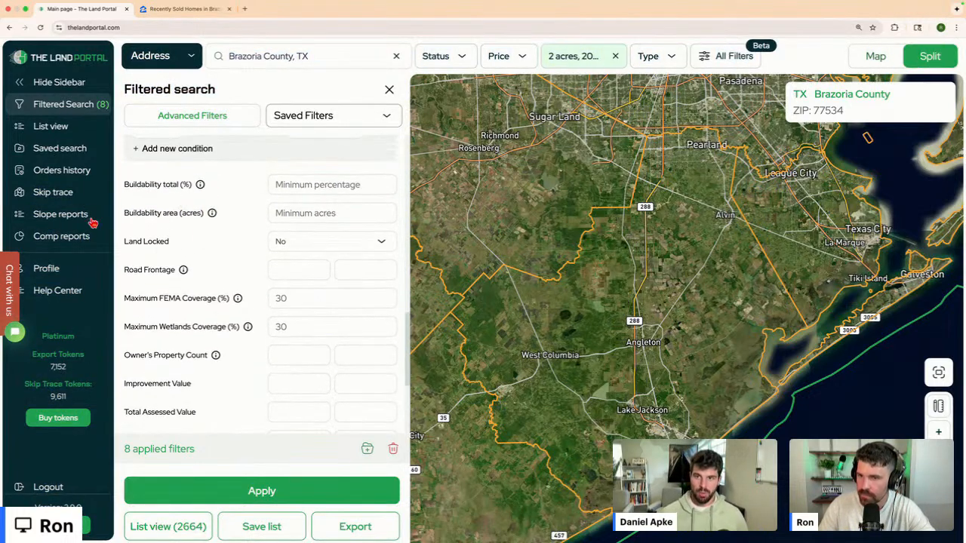
- Examine the remaining filters, from buildability and property values down to corporate ownership and word exclusion
left_click(290, 184)
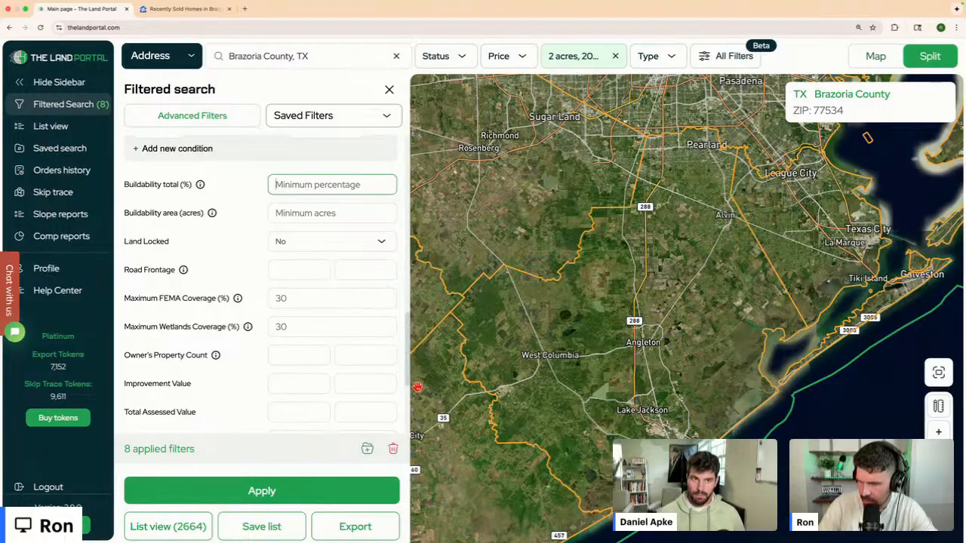
scroll(295, 340, "down", 3)
scroll(295, 345, "up", 3)
scroll(298, 352, "down", 2)
scroll(296, 347, "down", 4)
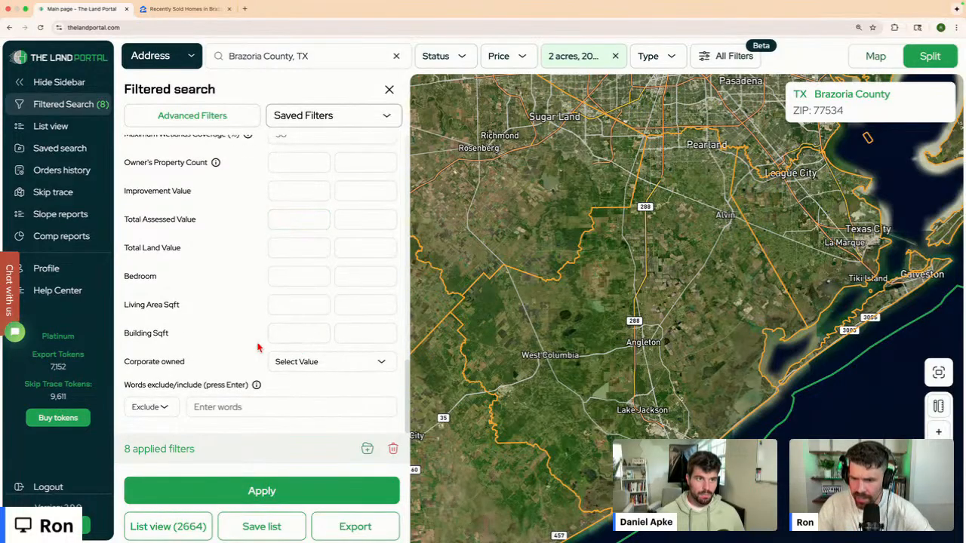
left_click(160, 496)
scroll(238, 422, "up", 1)
scroll(235, 418, "up", 3)
scroll(234, 417, "down", 4)
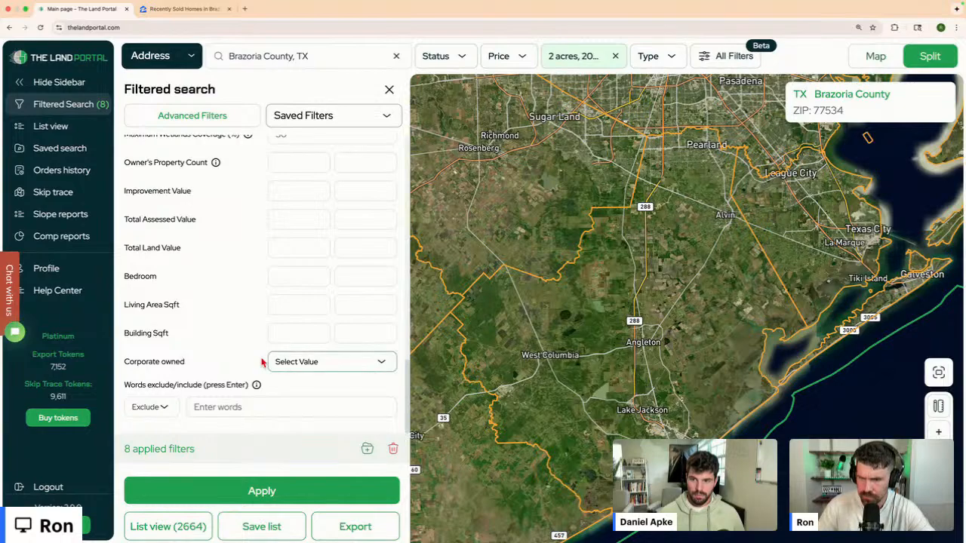
- Add "church" to the excluded words and apply the filters
left_click(290, 363)
left_click(250, 367)
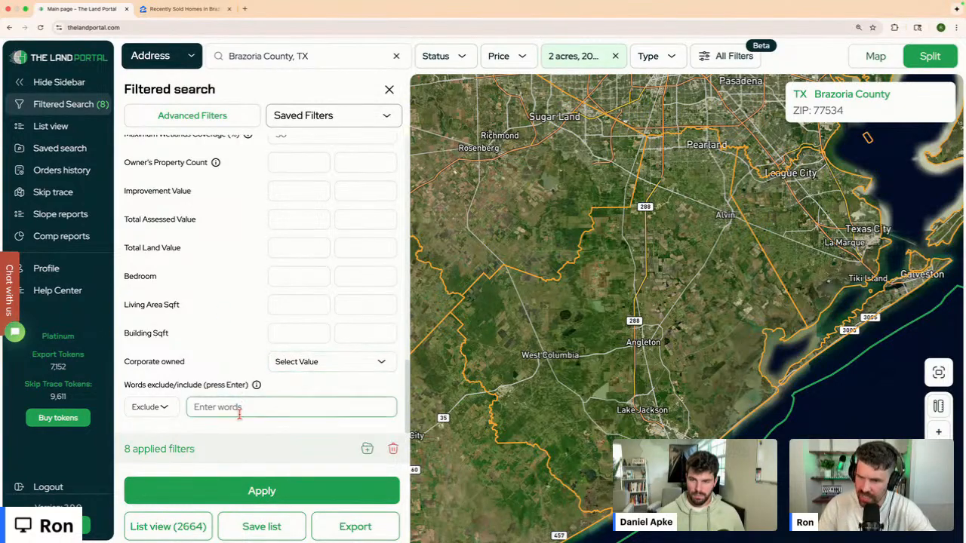
type("church")
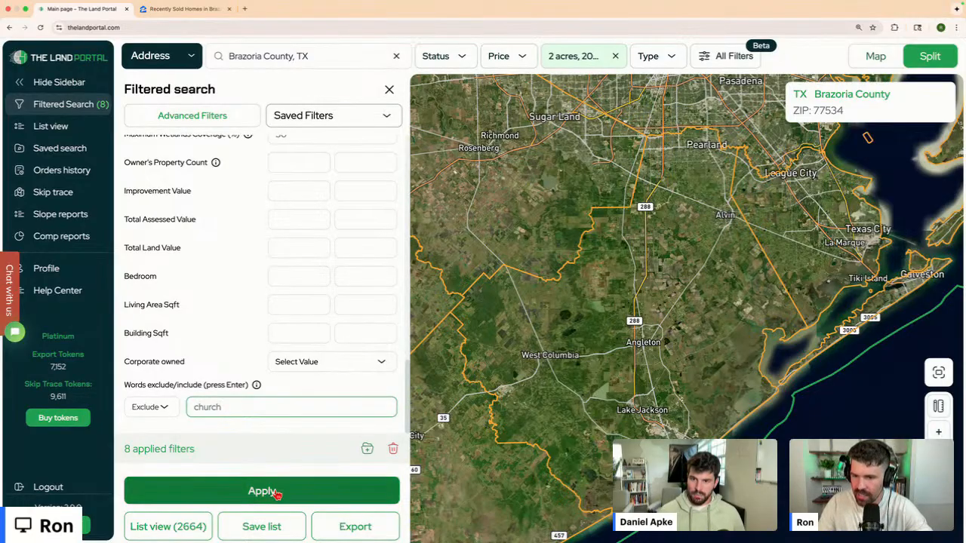
left_click(275, 495)
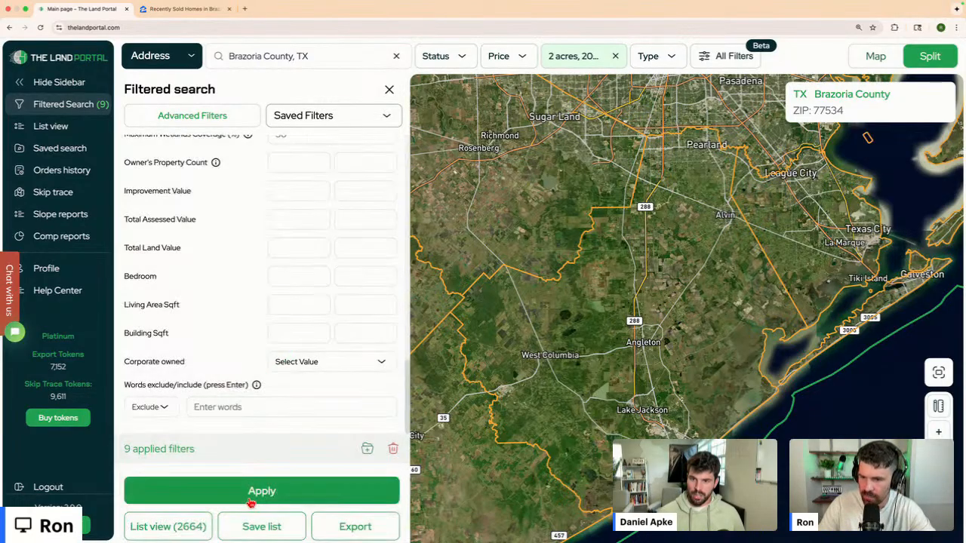
left_click(199, 406)
type("churc")
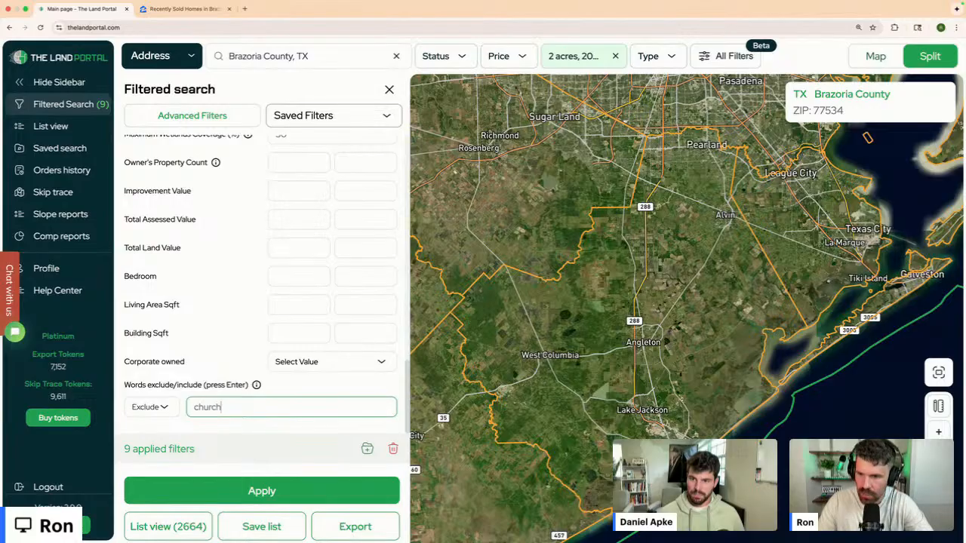
type("h")
key("Return")
left_click(224, 487)
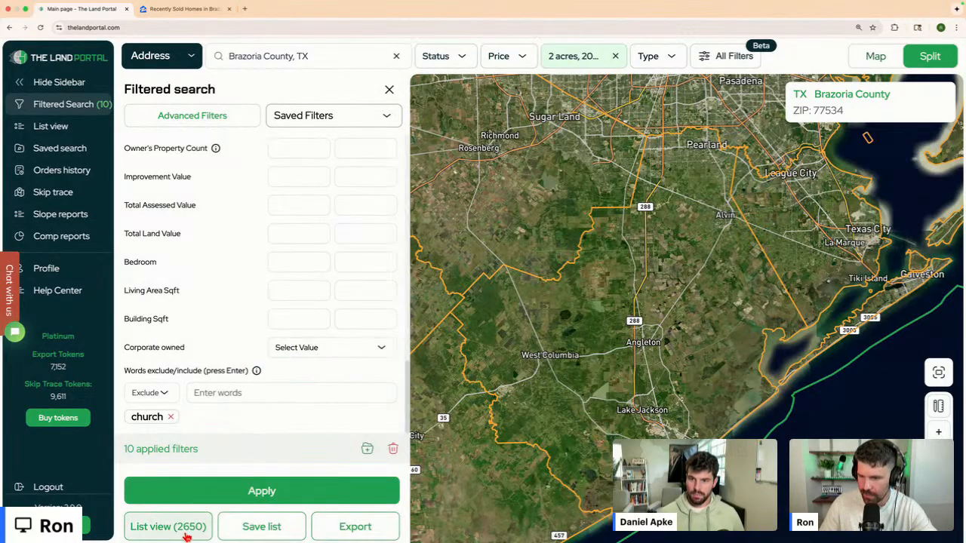
- Add "cemetery" to the excluded words, correcting its spelling, and apply the filters
type("cemetary")
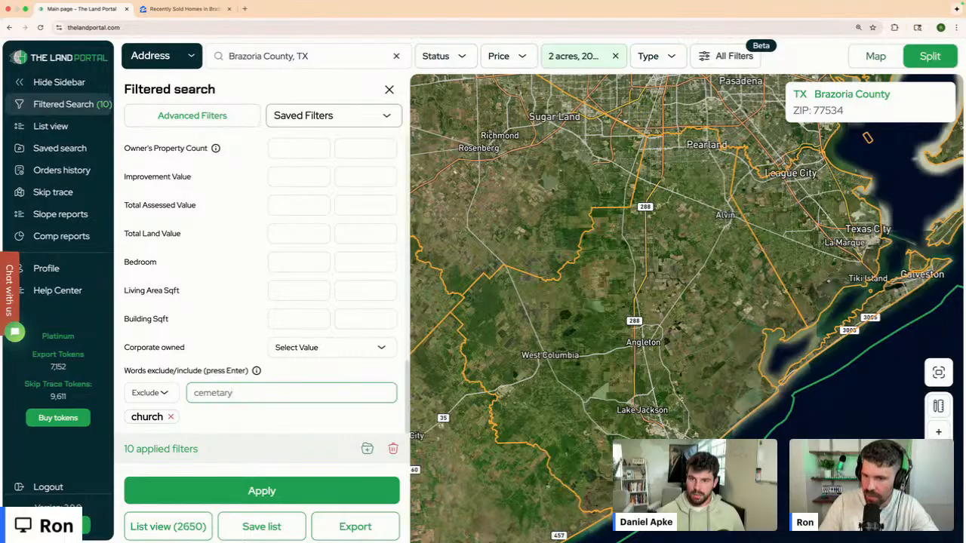
right_click(203, 394)
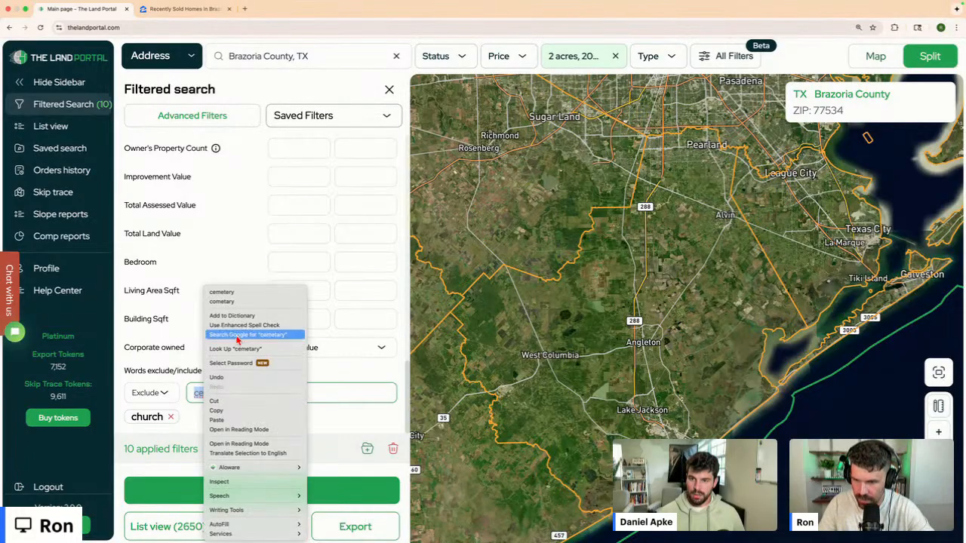
left_click(222, 292)
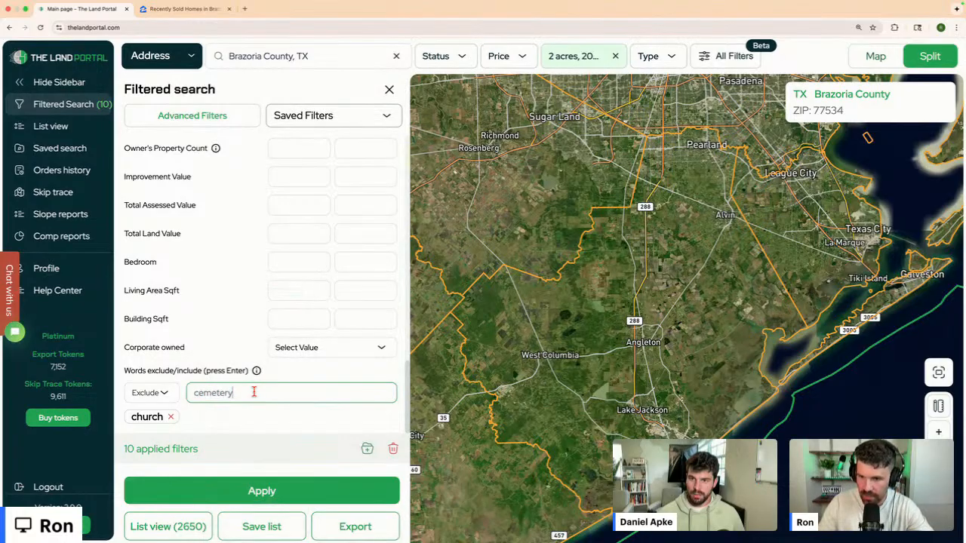
key("Return")
left_click(246, 492)
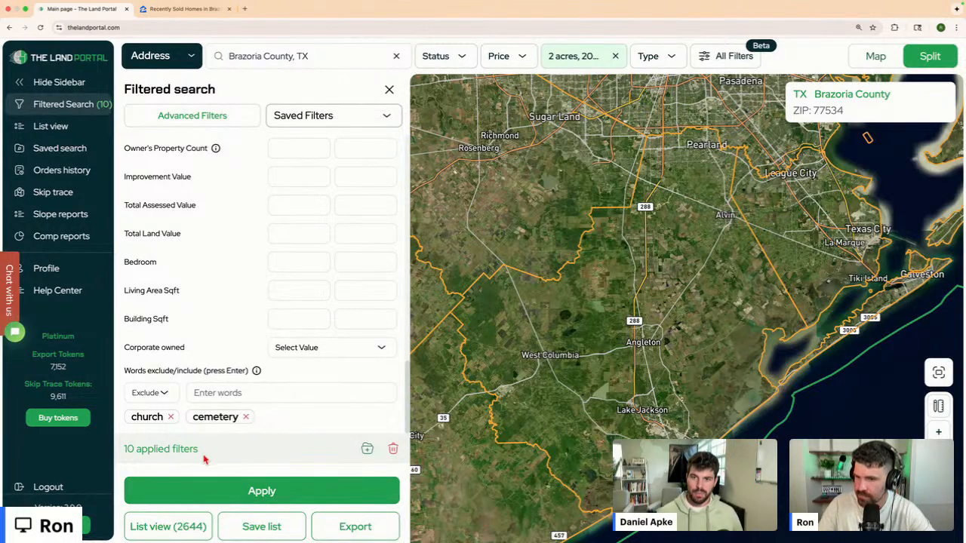
- Set the Corporate owned filter to No and apply the filters
left_click(223, 392)
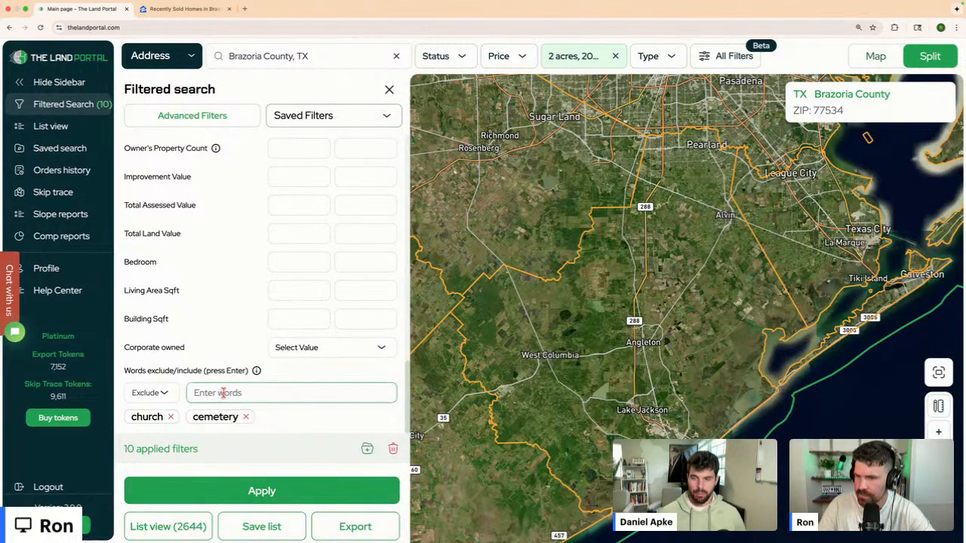
scroll(217, 409, "up", 1)
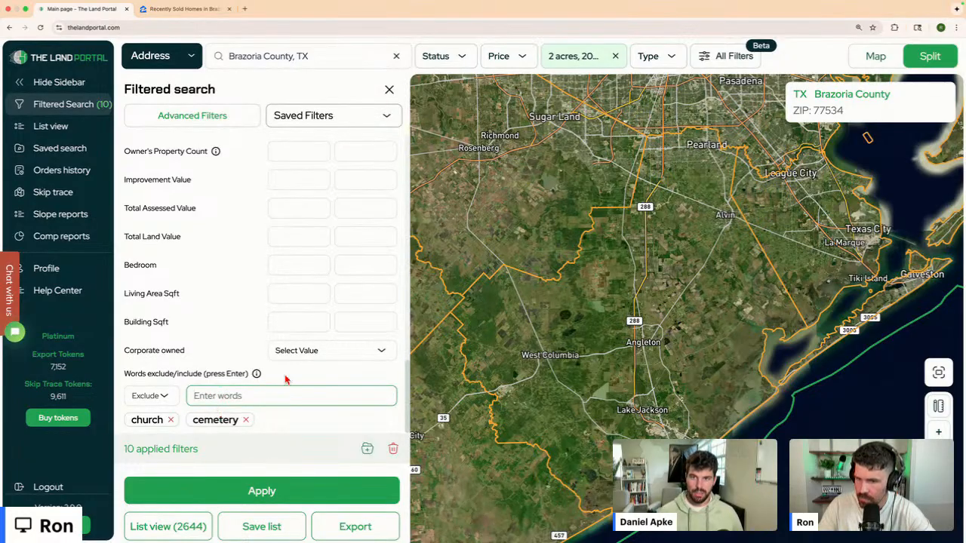
left_click(326, 352)
left_click(311, 445)
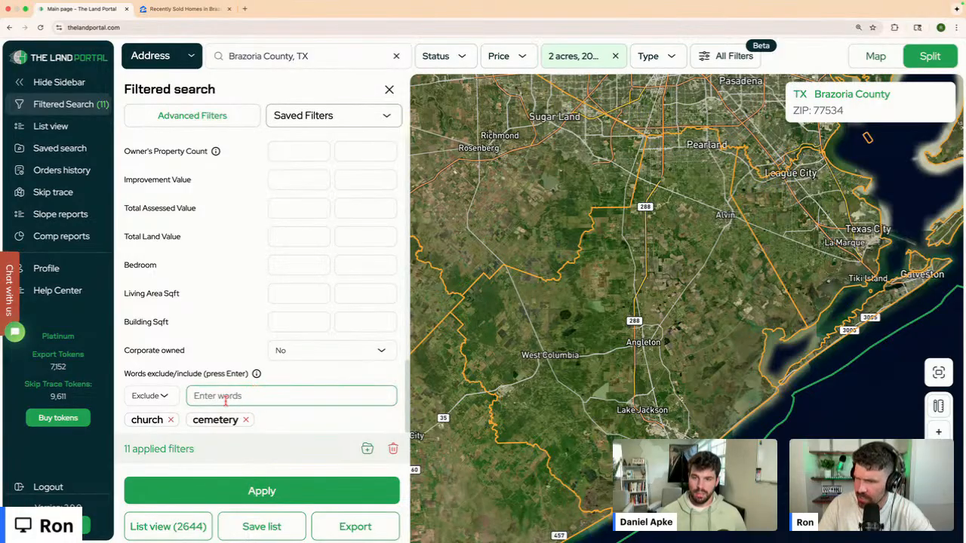
left_click(224, 494)
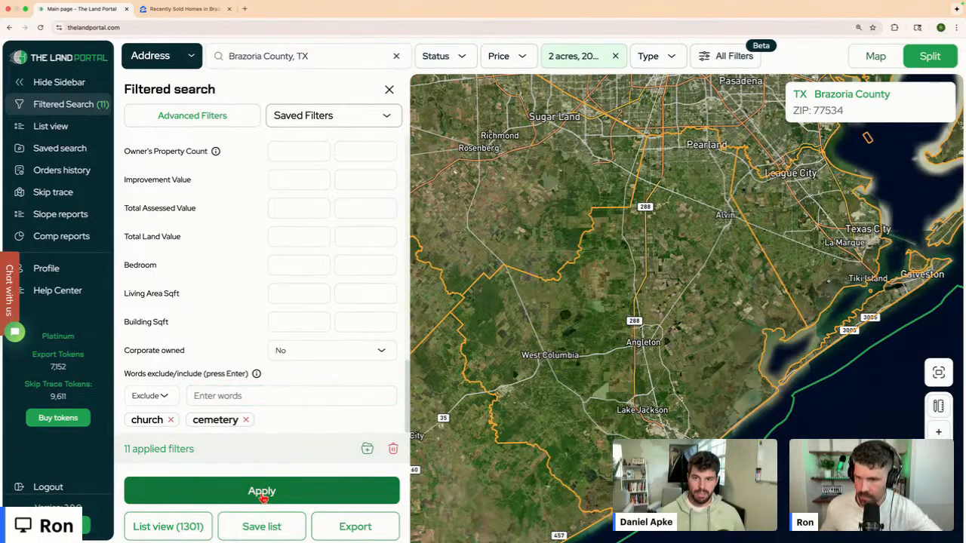
- Reset the Corporate owned filter to N/A and apply the filters
left_click(334, 350)
left_click(301, 400)
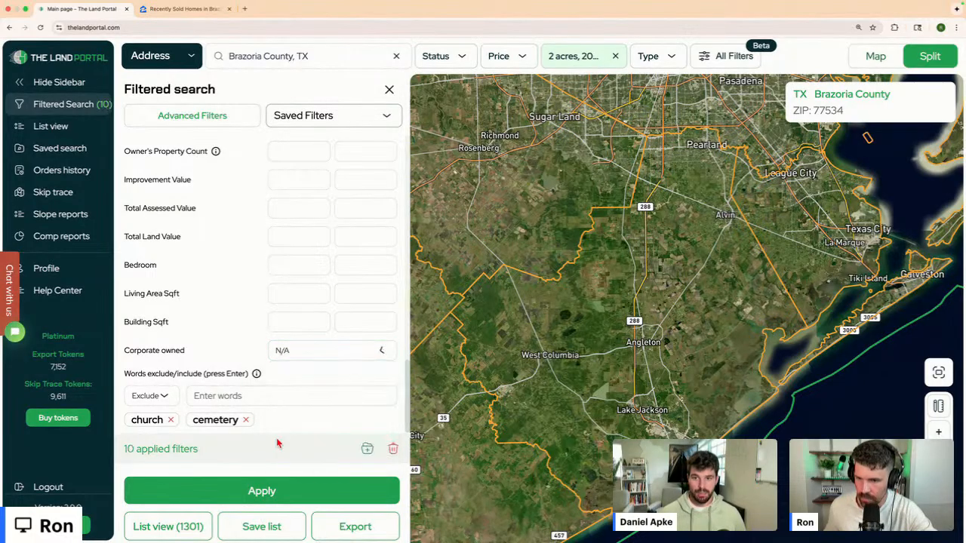
left_click(249, 498)
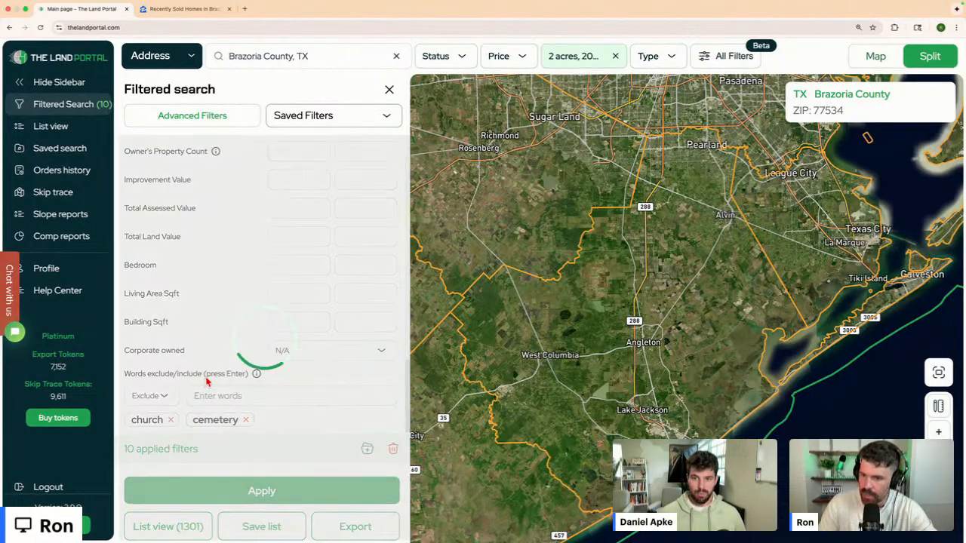
- Set the Out of county Owner filter to No and apply the filters
scroll(282, 355, "up", 8)
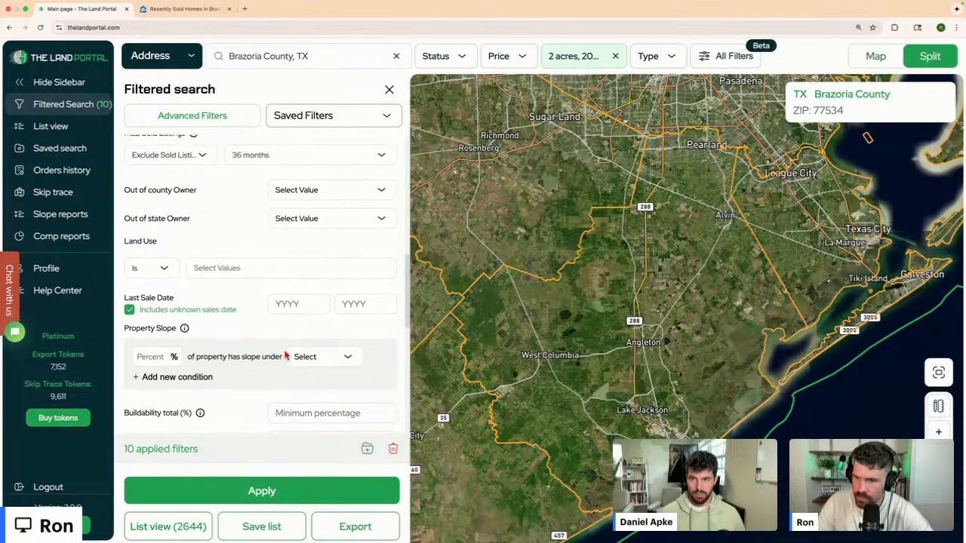
scroll(286, 355, "up", 5)
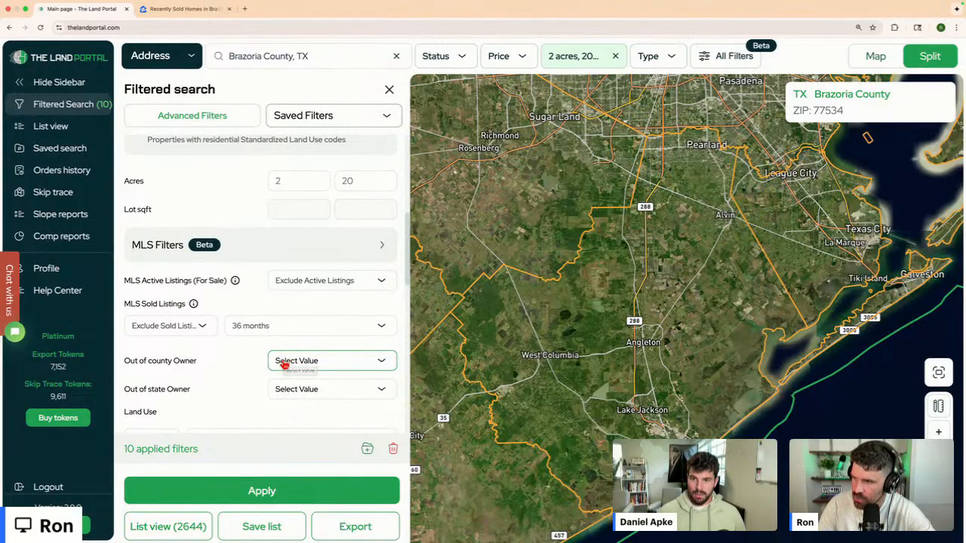
left_click(290, 365)
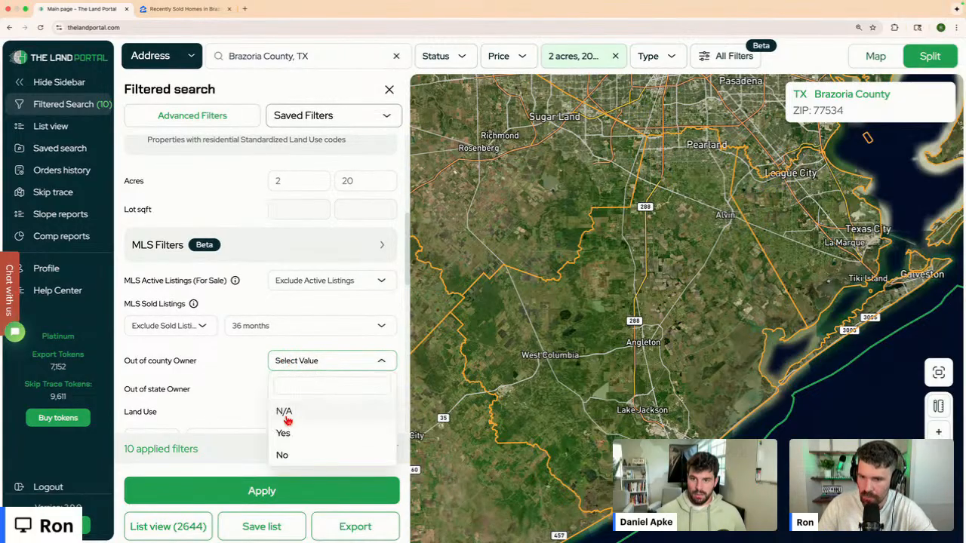
left_click(281, 455)
left_click(259, 500)
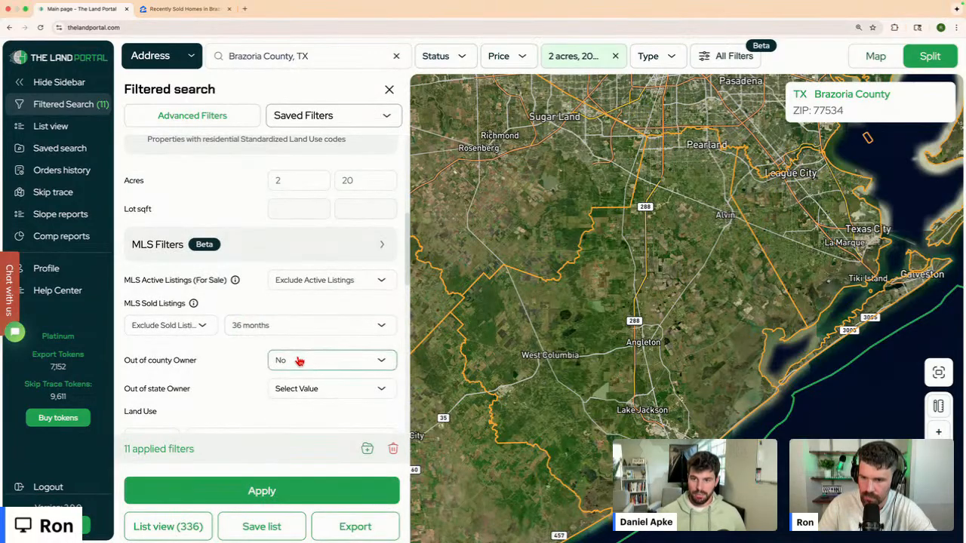
- Switch the Out of county Owner filter to Yes and apply the filters
left_click(298, 359)
left_click(287, 440)
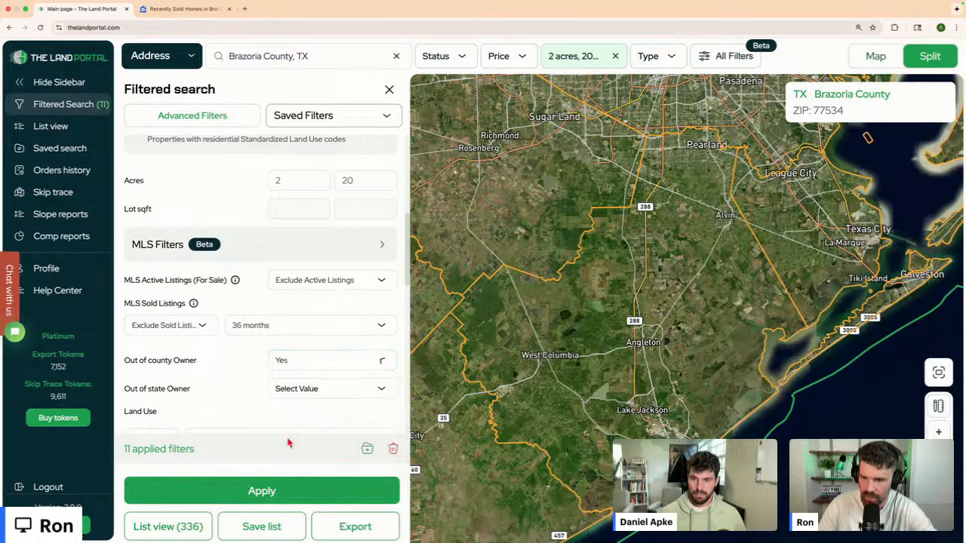
left_click(277, 491)
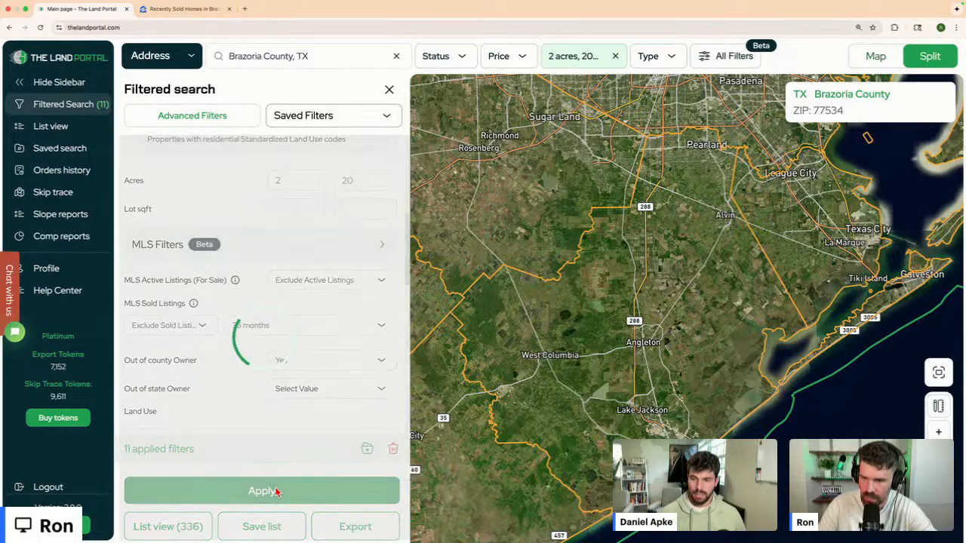
- Reset the Out of county Owner filter to N/A and apply the filters
left_click(297, 361)
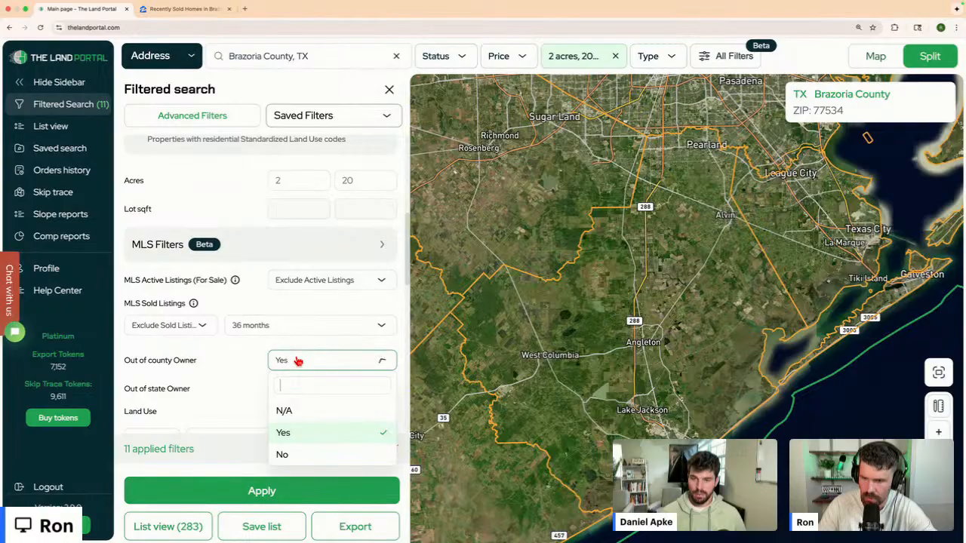
left_click(295, 408)
left_click(259, 501)
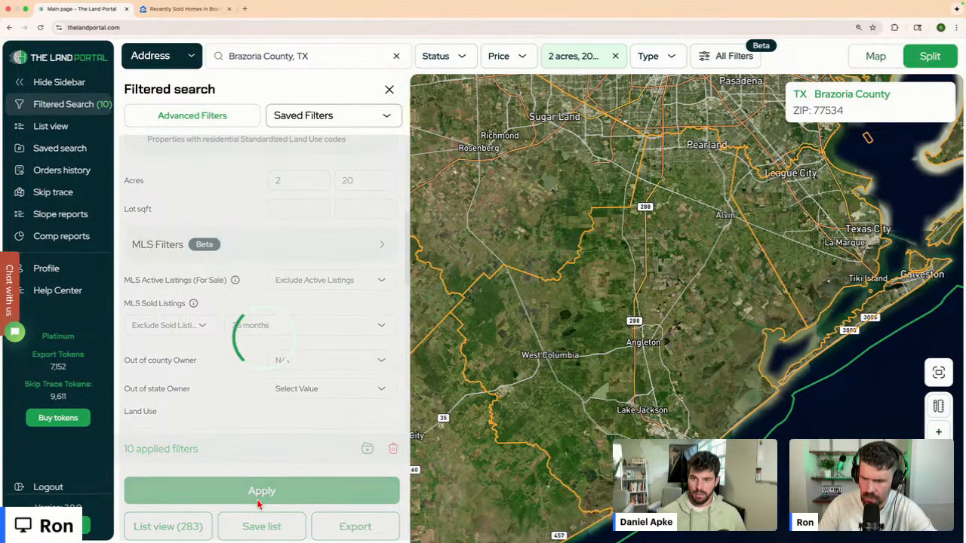
- Review the remaining search filters, from property slope and buildability down to corporate ownership and excluded words
scroll(248, 372, "down", 10)
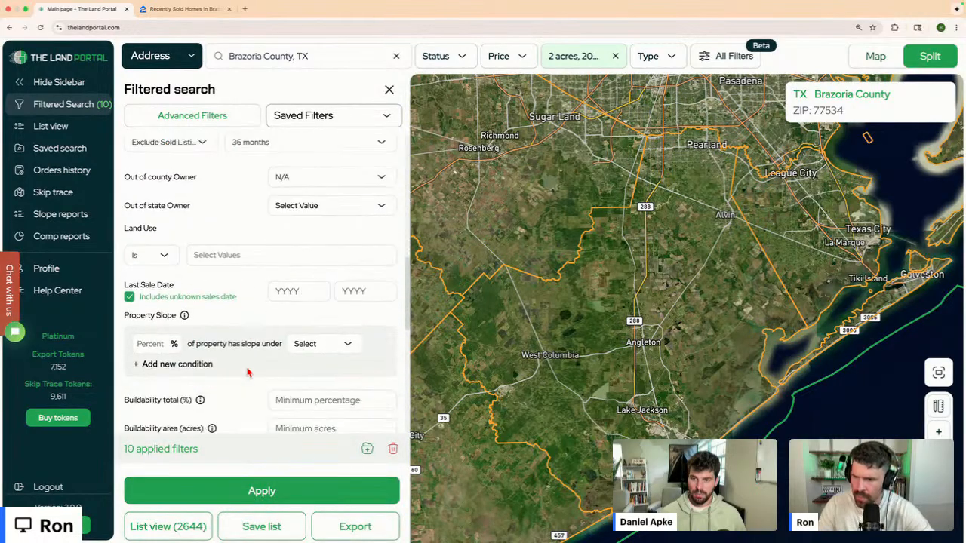
scroll(245, 368, "down", 6)
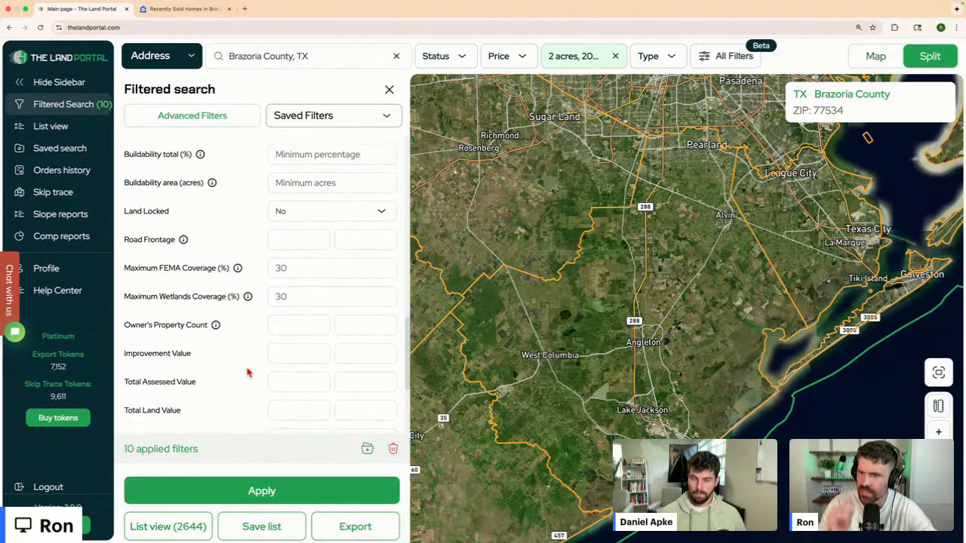
scroll(242, 361, "up", 8)
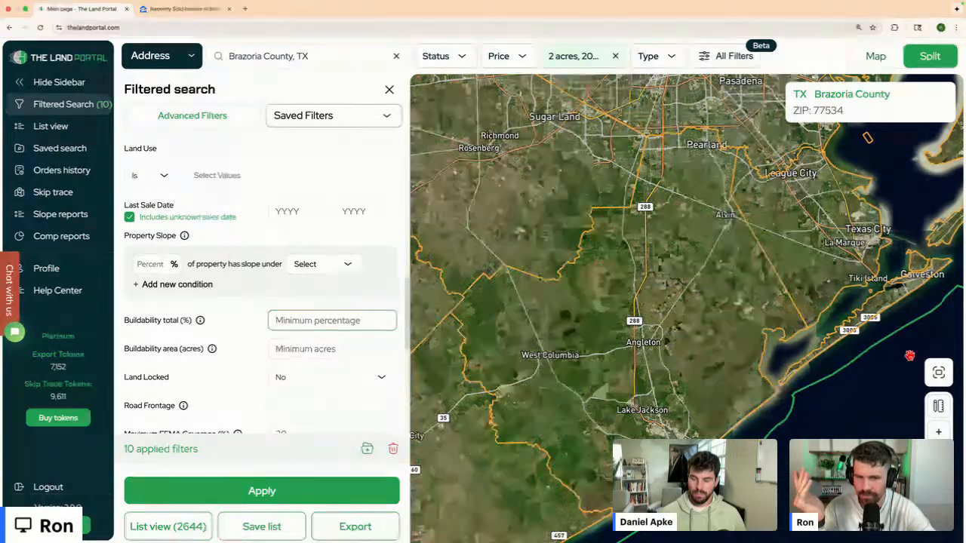
left_click_drag(625, 330, 663, 316)
scroll(220, 346, "down", 1)
scroll(219, 347, "down", 8)
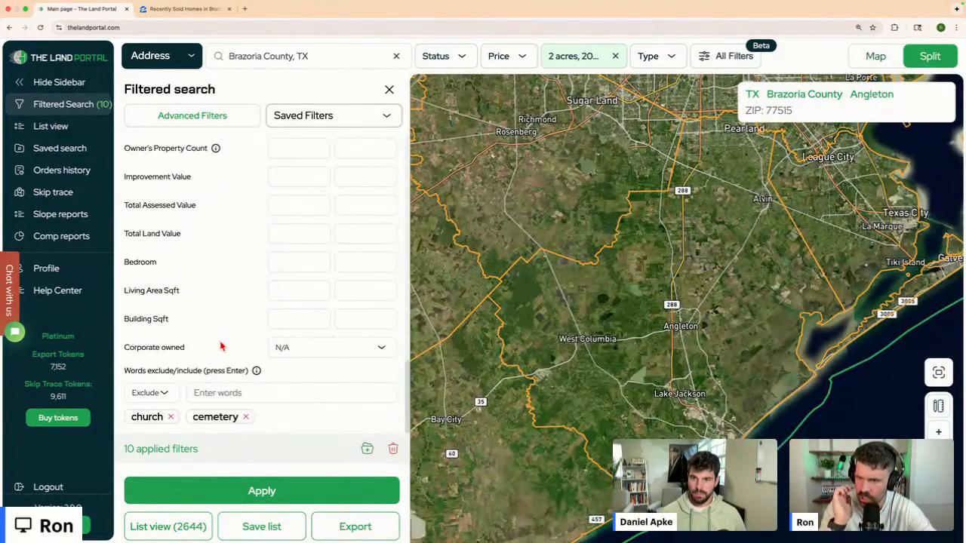
left_click(277, 323)
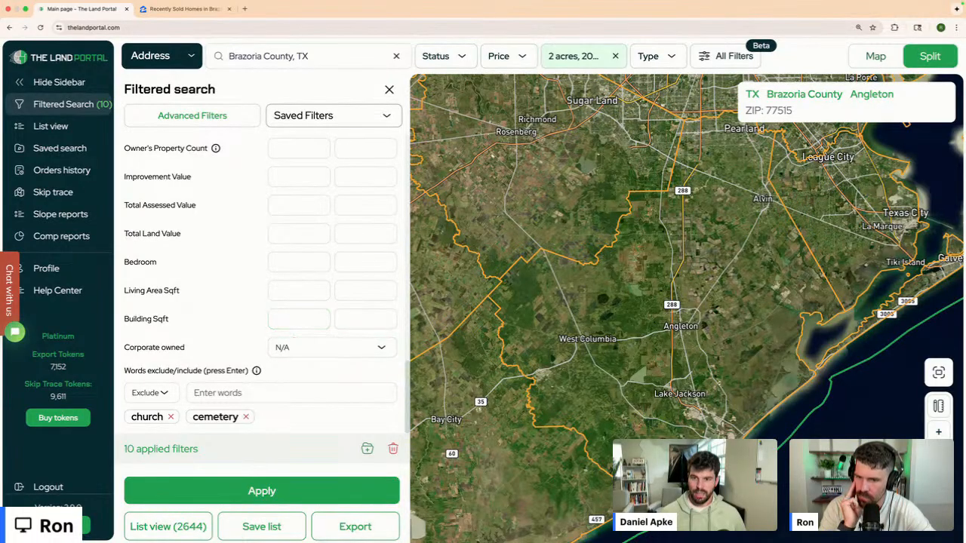
- Show the filtered parcels as a list and inspect their markers on the map between Angleton and Liverpool
left_click(168, 527)
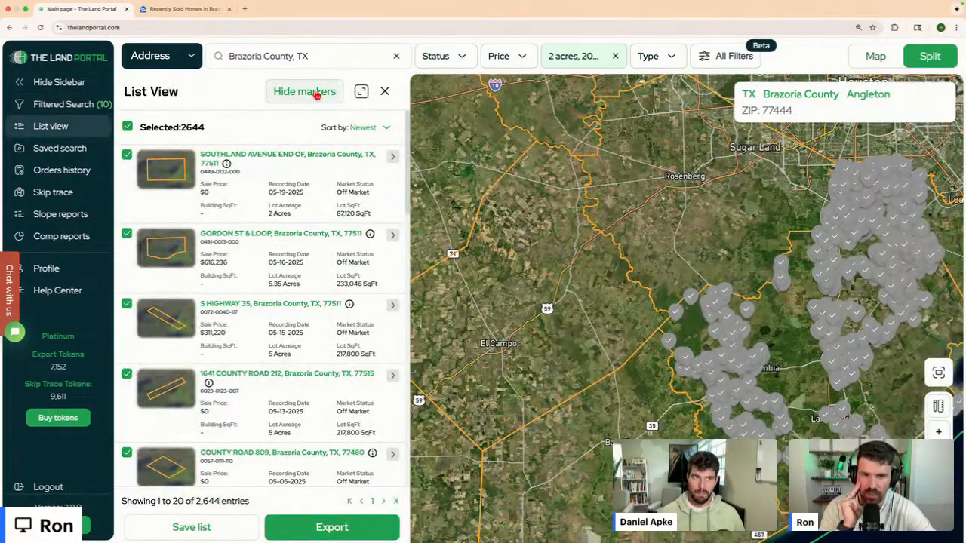
left_click_drag(843, 316, 602, 283)
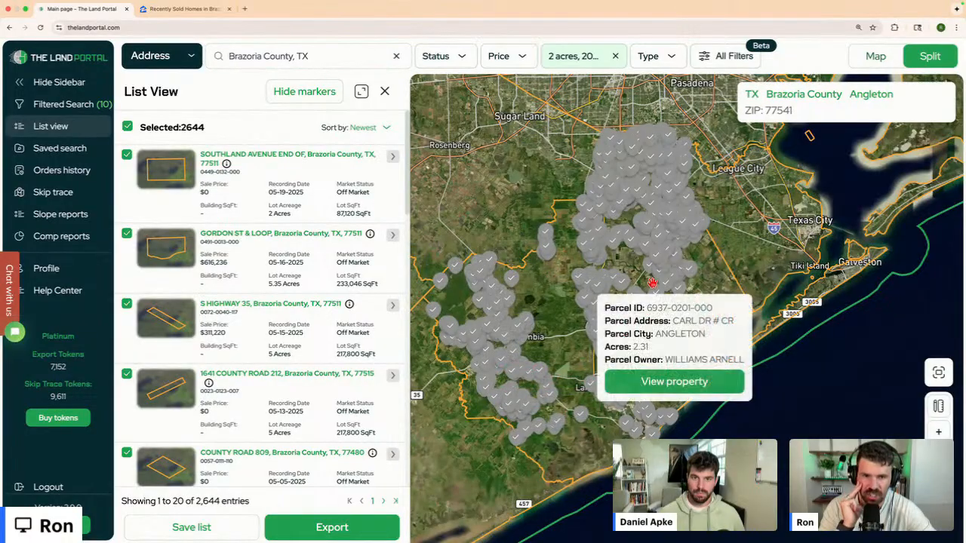
scroll(647, 310, "up", 10)
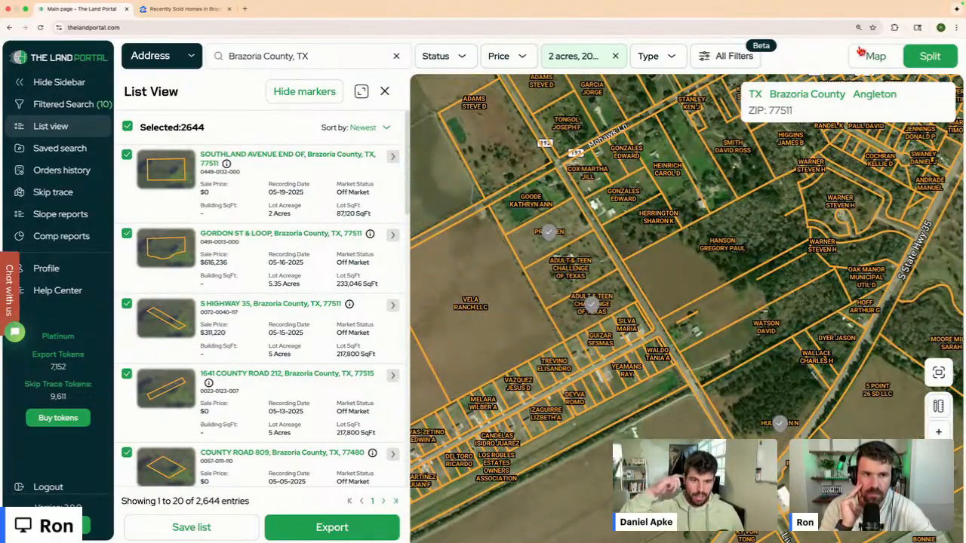
- Close the parcel list and examine the marked parcel along State Hwy 35 on the full map
left_click(385, 92)
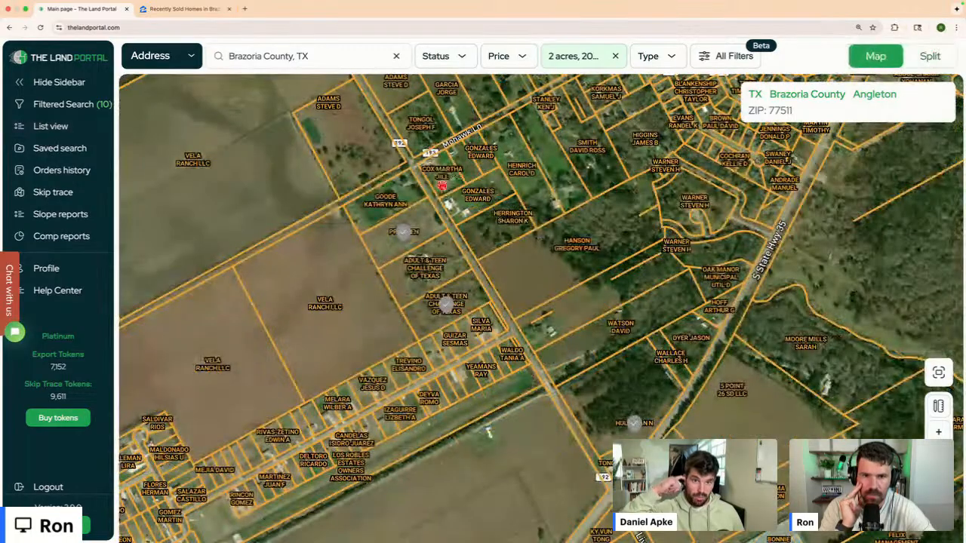
scroll(402, 227, "down", 4)
left_click_drag(267, 242, 308, 177)
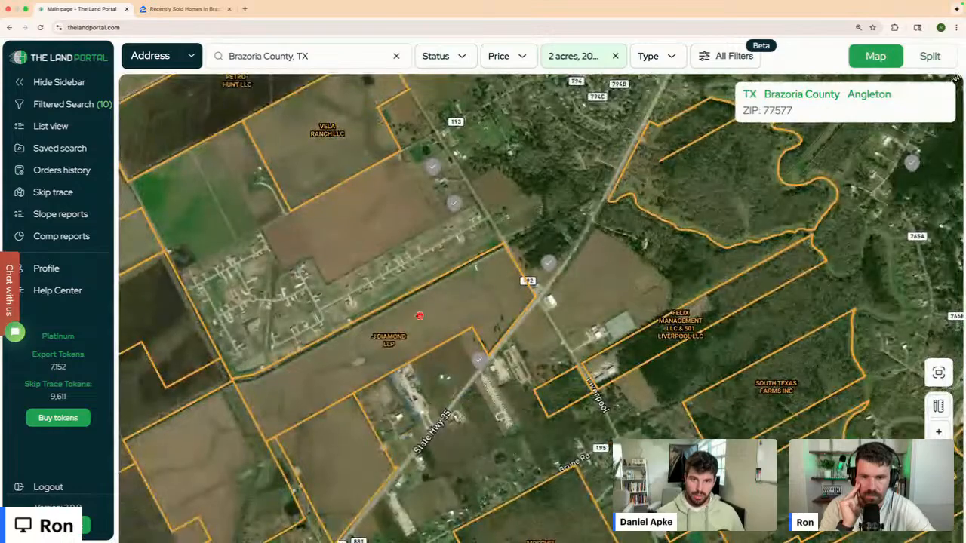
scroll(476, 365, "up", 5)
scroll(477, 365, "up", 3)
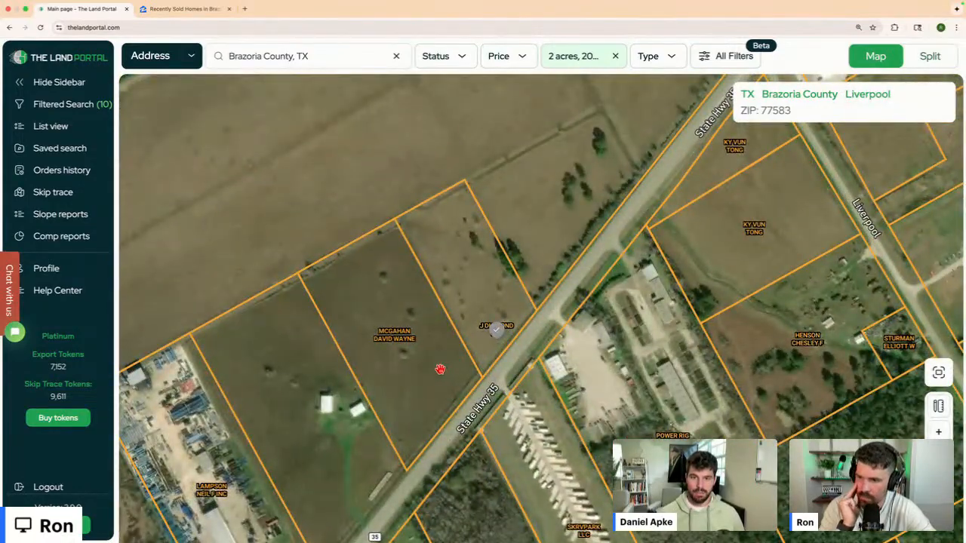
- Examine the marked parcels and their surroundings around Mohawk Ln and the farmland to its north
scroll(455, 370, "down", 3)
mouse_move(567, 397)
left_mouse_down()
mouse_move(507, 251)
mouse_move(578, 392)
left_mouse_up()
left_click_drag(485, 210, 585, 476)
left_click_drag(498, 124, 537, 235)
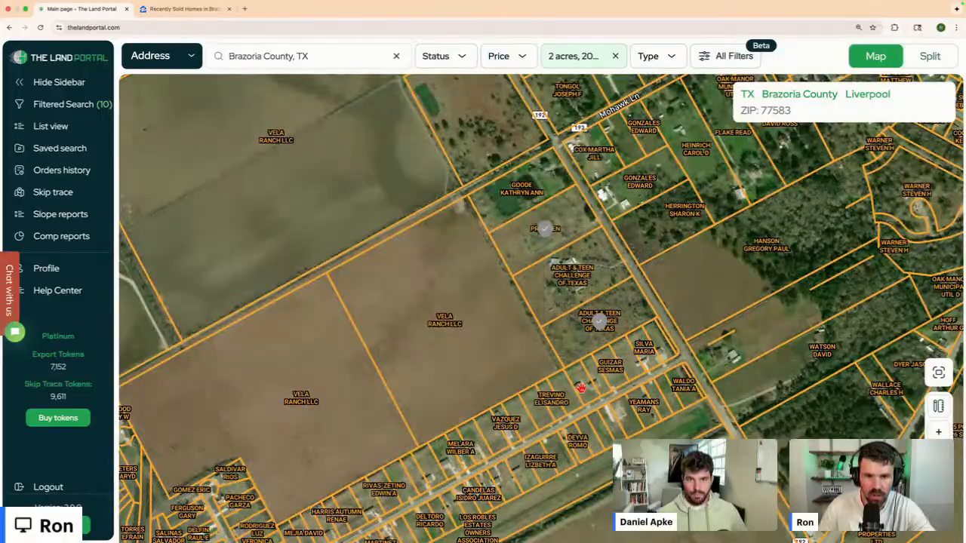
left_click_drag(459, 292, 518, 440)
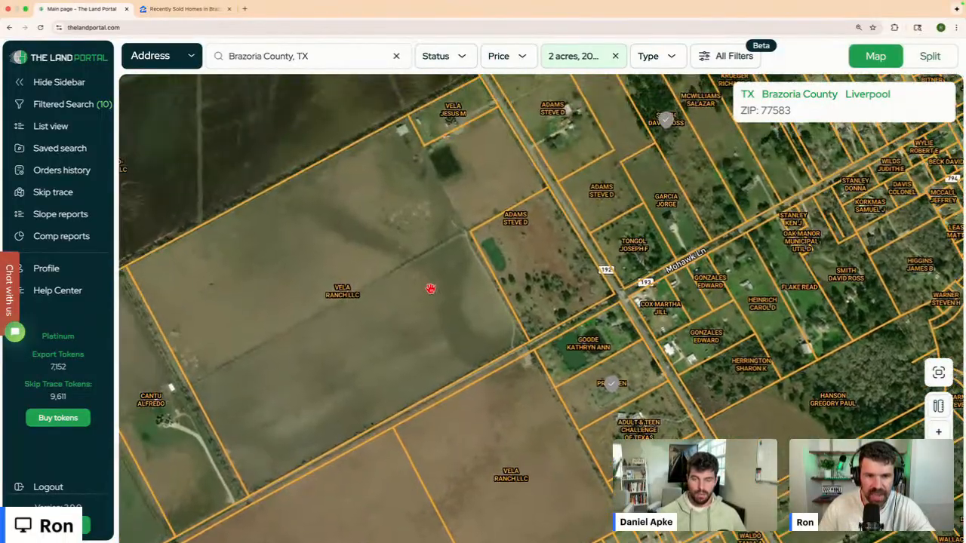
left_click_drag(432, 290, 419, 366)
scroll(418, 365, "down", 3)
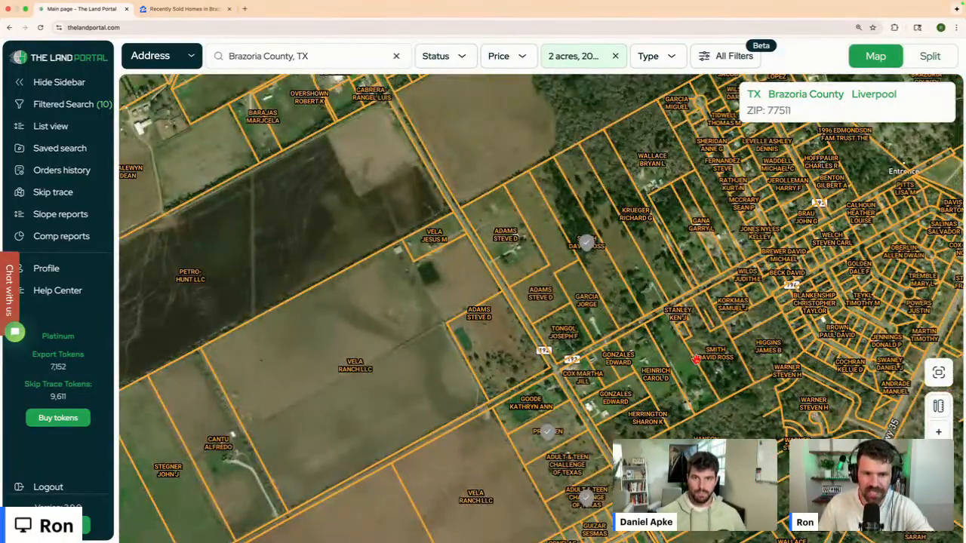
scroll(615, 272, "up", 5)
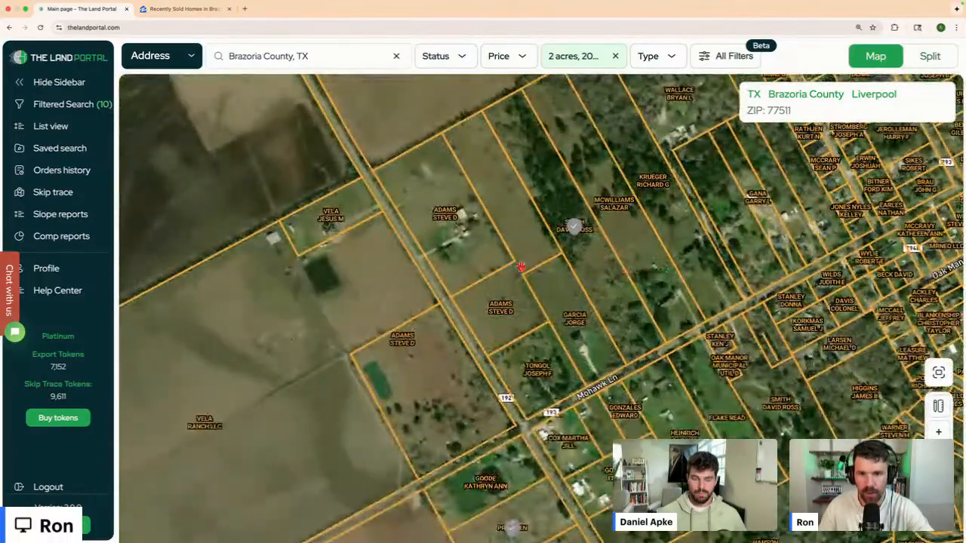
left_click_drag(350, 207, 470, 335)
scroll(471, 335, "down", 3)
left_click_drag(510, 390, 548, 433)
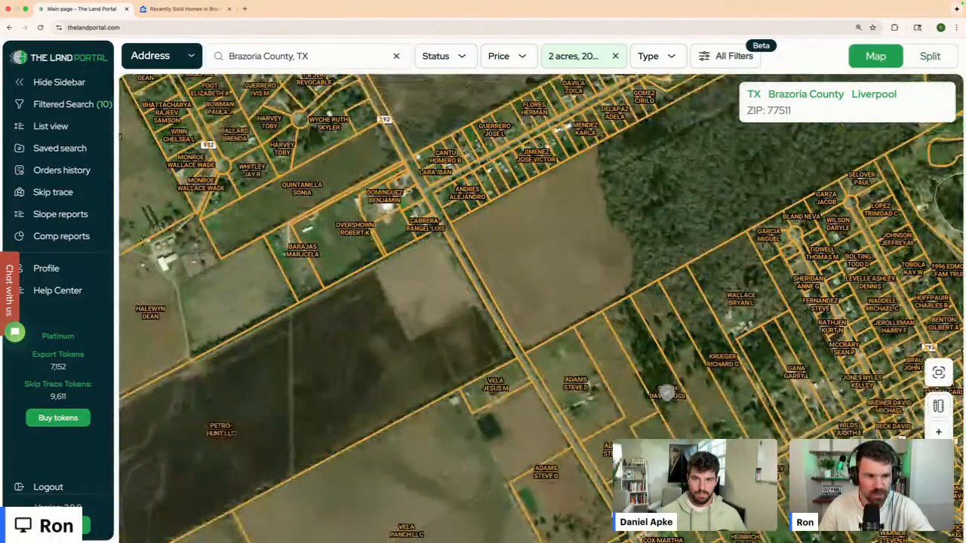
- Overlay the Wetlands and FEMA Floodplain layers and inspect their coverage of the parcels around Mohawk Ln
left_click(937, 485)
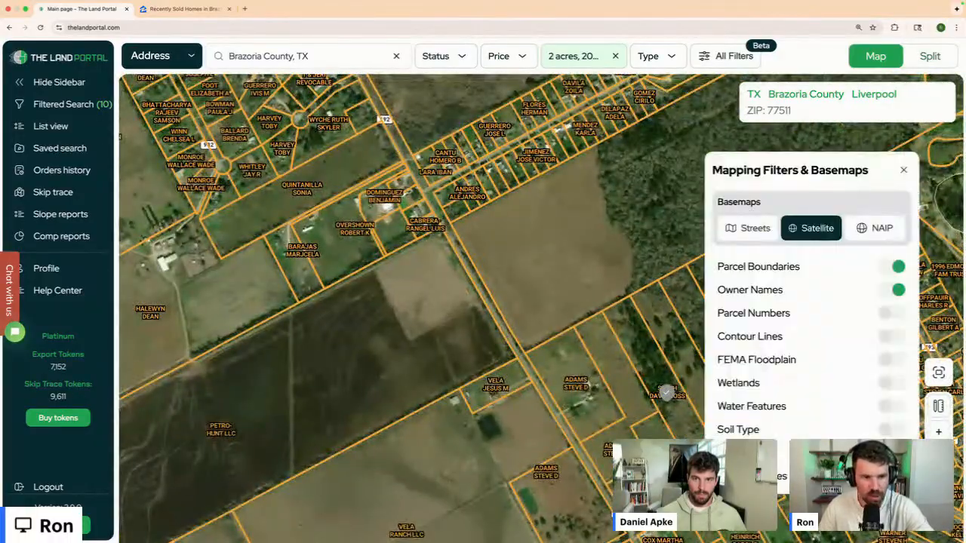
left_click(892, 387)
left_click(870, 368)
left_click_drag(589, 308, 494, 261)
left_click_drag(570, 345, 426, 238)
left_click_drag(530, 458, 472, 282)
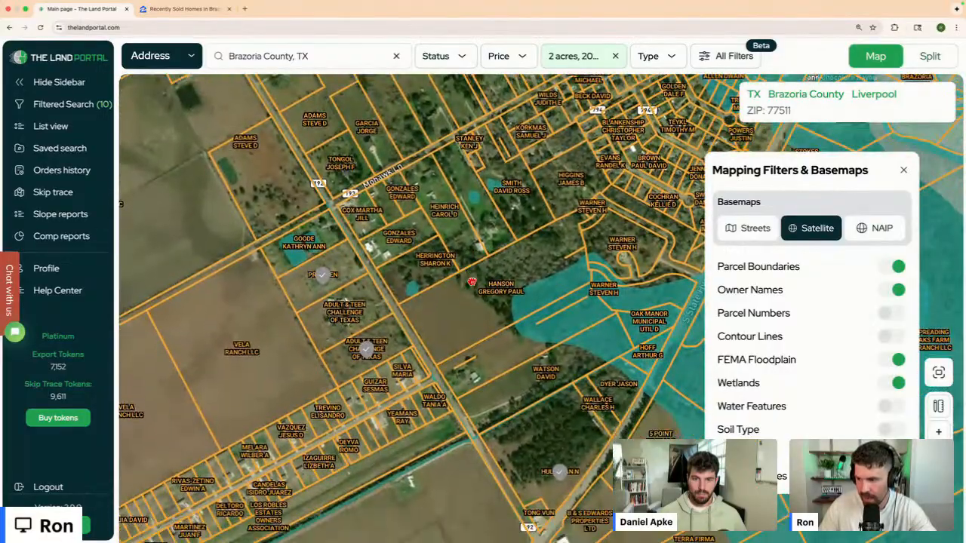
- Turn off the Wetlands and FEMA Floodplain layers and close the map layer settings
left_click(896, 385)
left_click(895, 360)
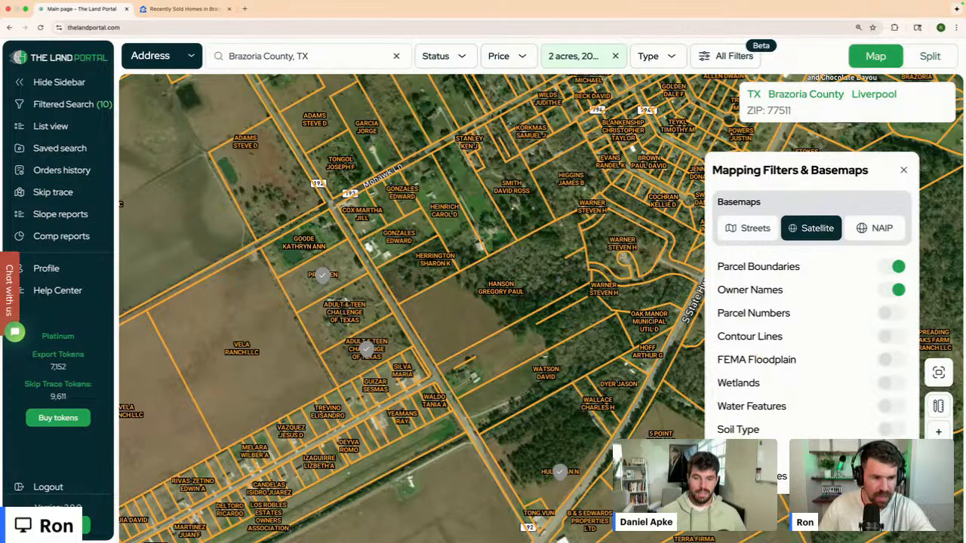
left_click(938, 482)
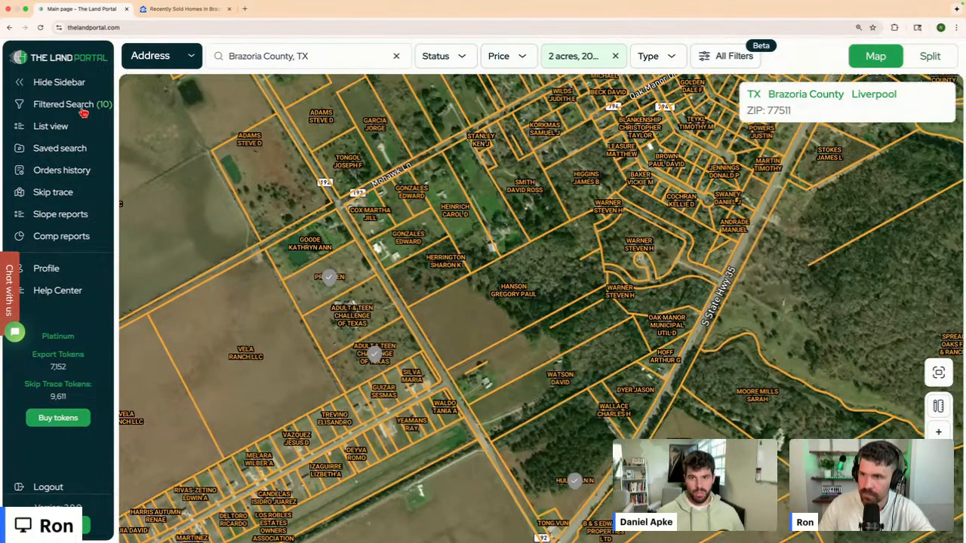
- Set the minimum Road Frontage filter to 100 and apply the filters
left_click(63, 104)
scroll(281, 260, "up", 5)
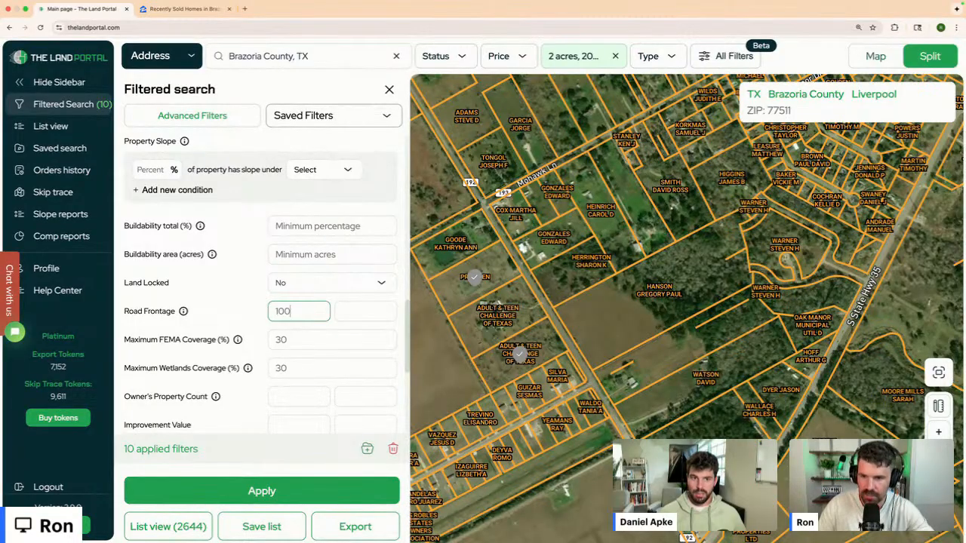
left_click(257, 490)
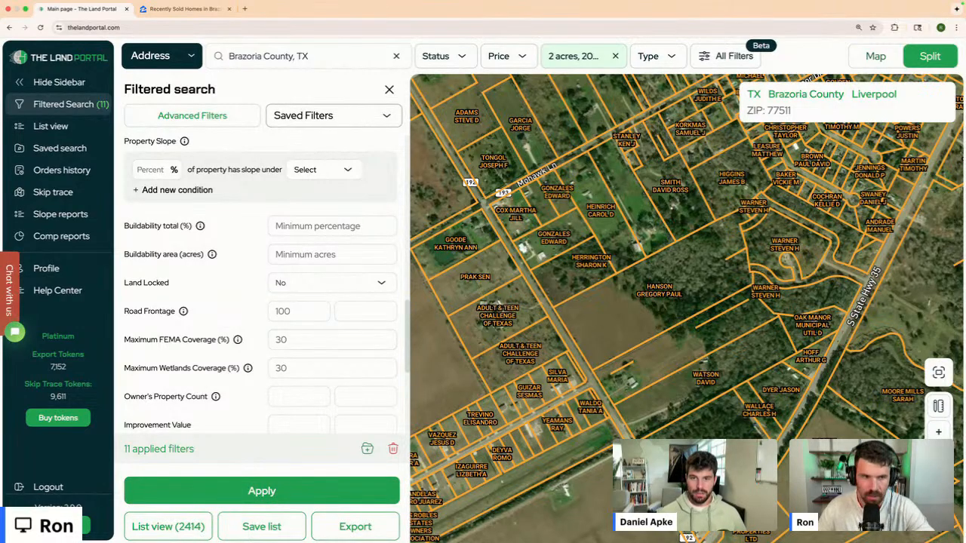
- Start an export order for the filtered Brazoria County parcels
left_click_drag(606, 241, 747, 426)
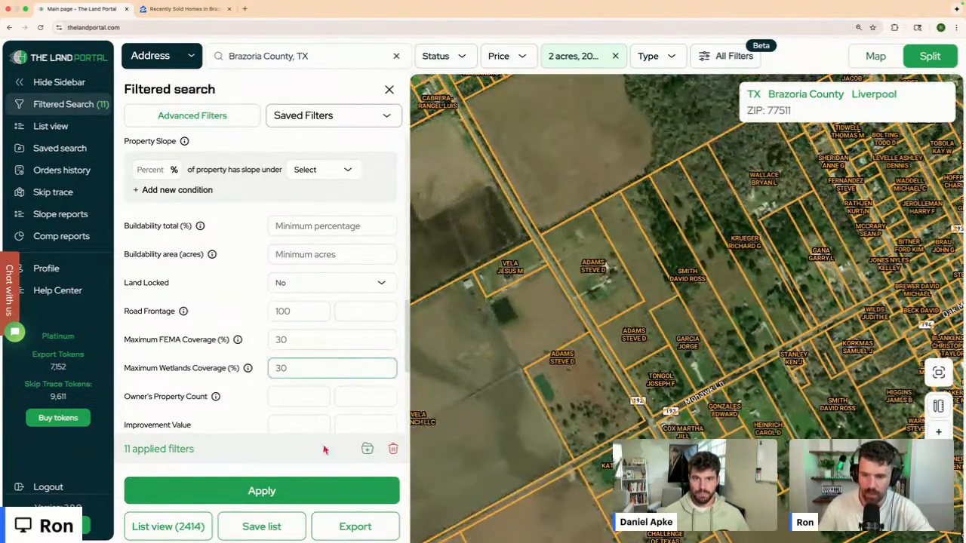
left_click(369, 534)
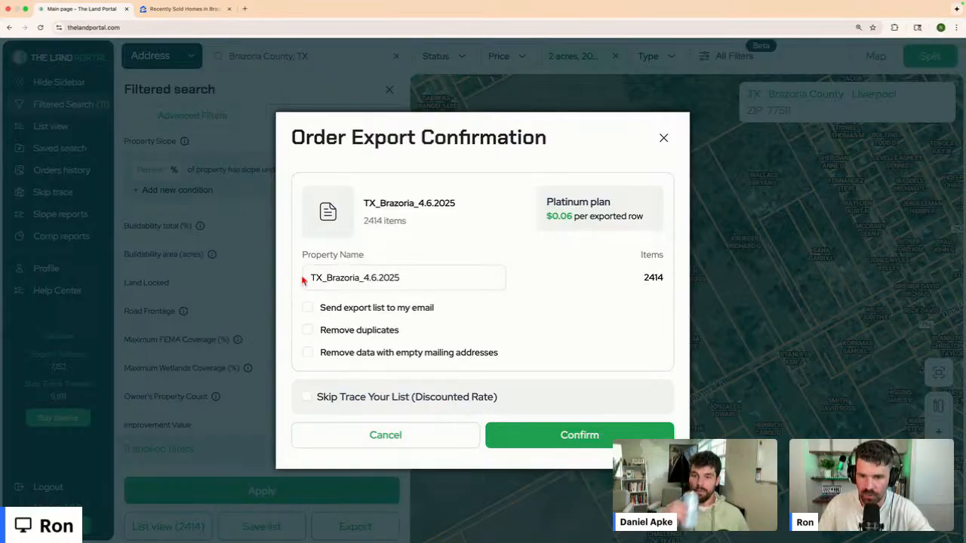
left_click_drag(422, 279, 282, 260)
type("Su")
key("BackSpace")
key("BackSpace")
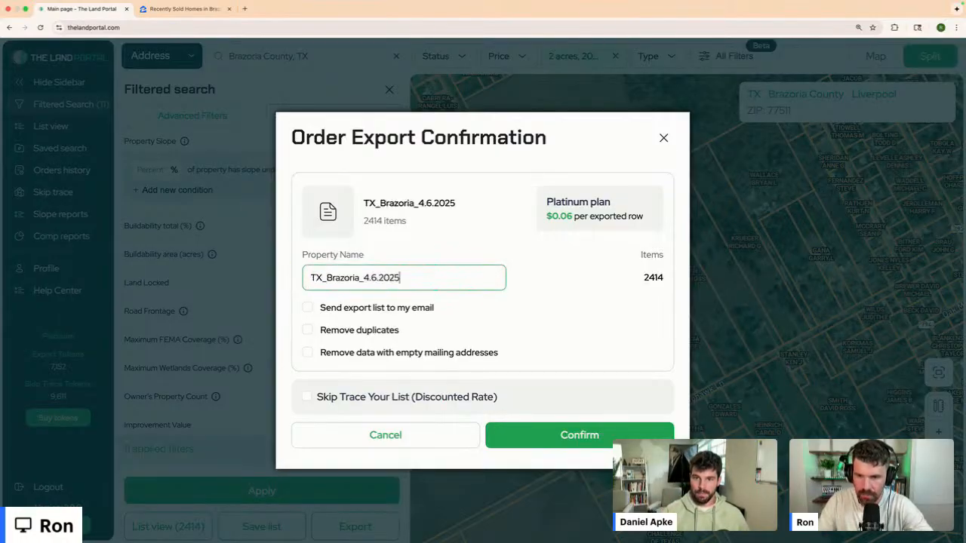
double_click(395, 277)
left_click(410, 276)
double_click(359, 278)
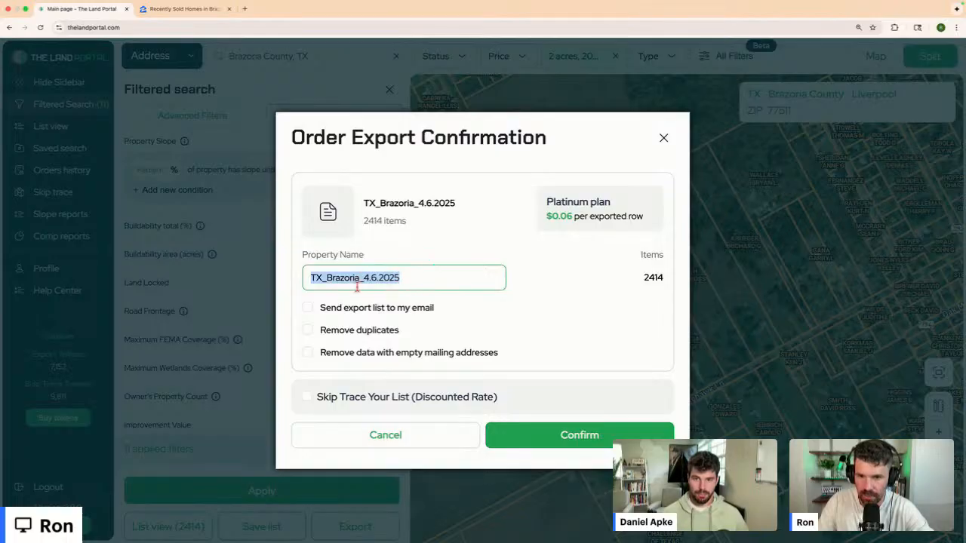
type("V")
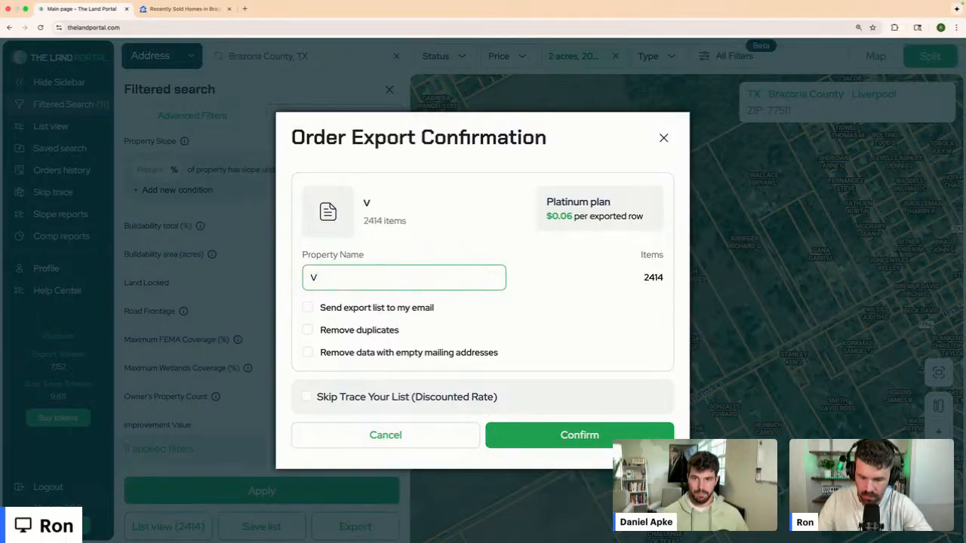
key("BackSpace")
type("Brazoria_4.6.202")
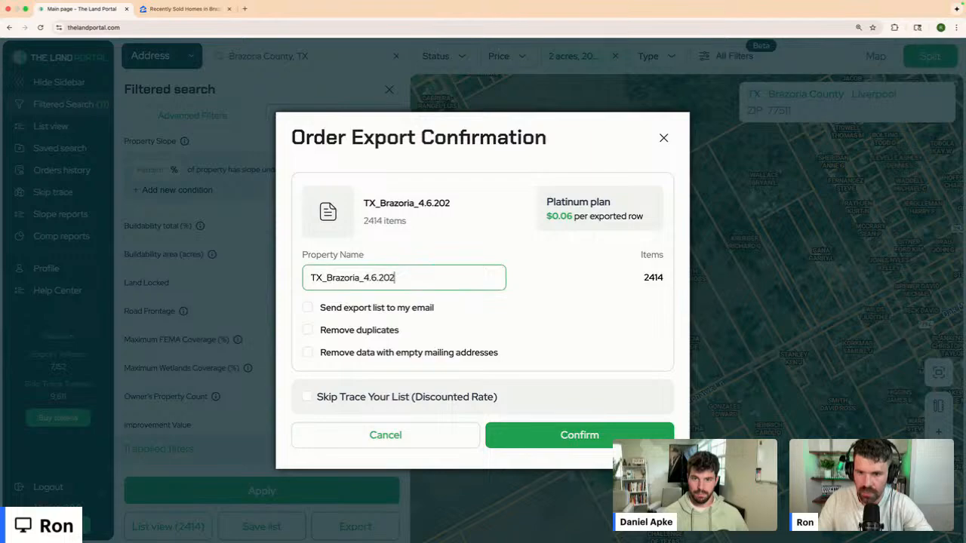
- Rename the export by replacing the date after TX_Brazoria_ with the person's first name
key("BackSpace")
key("BackSpace")
key("BackSpace")
key("BackSpace")
key("BackSpace")
key("BackSpace")
key("BackSpace")
key("BackSpace")
key("BackSpace")
key("BackSpace")
key("BackSpace")
key("BackSpace")
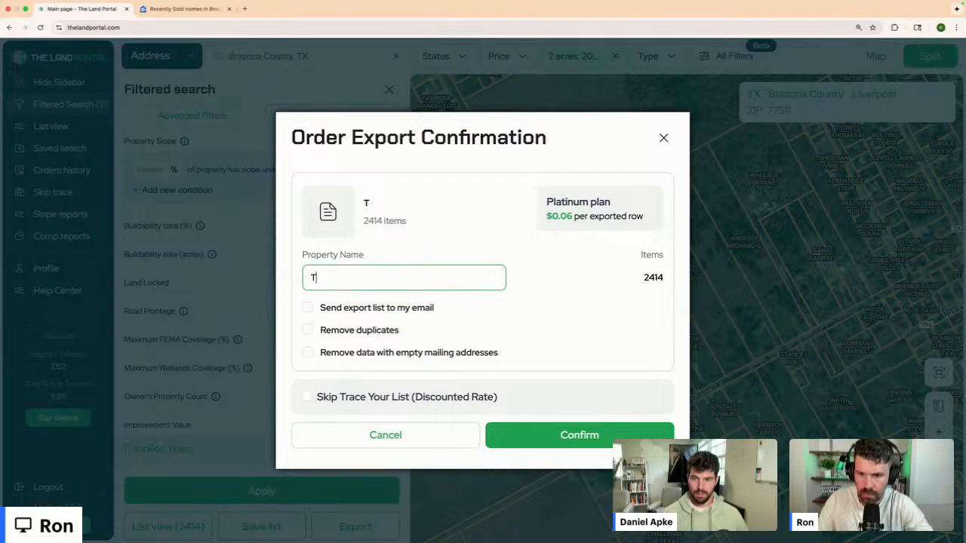
type("X_Brazoria_4.6.2")
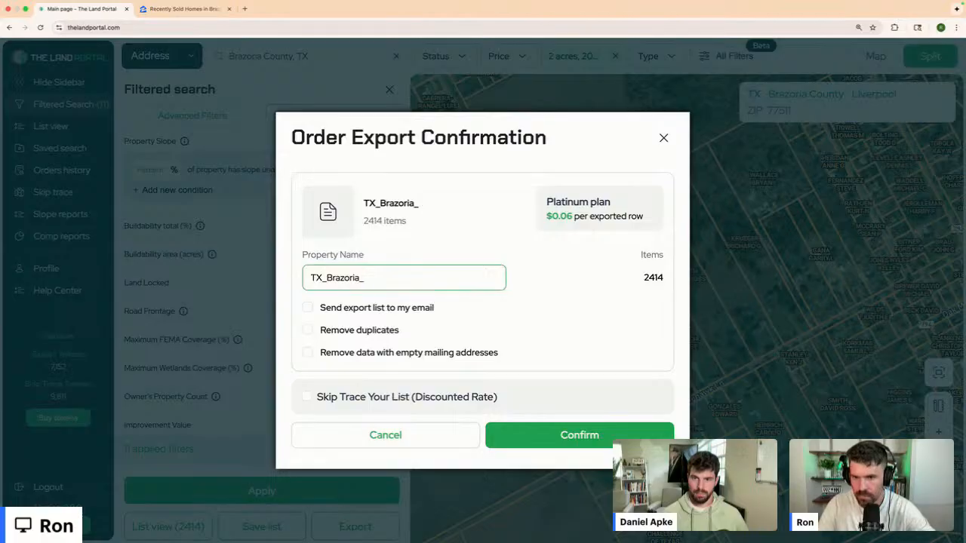
type("Susan")
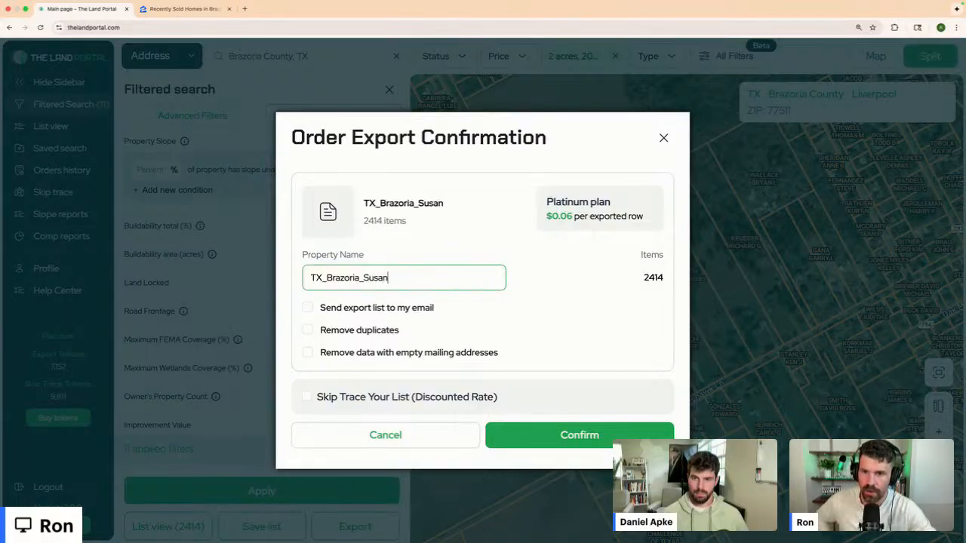
- Set the export to remove duplicates and check the resulting item count
left_click(308, 331)
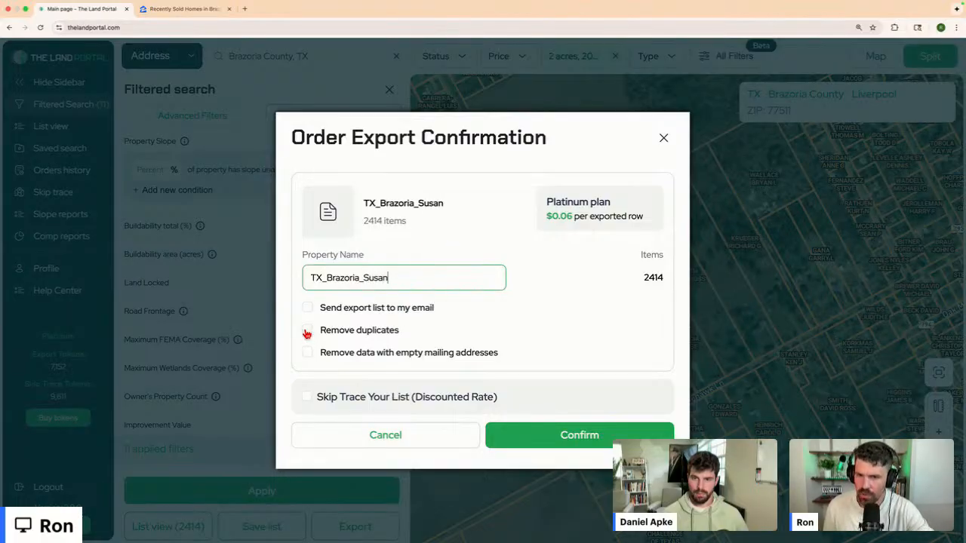
double_click(650, 280)
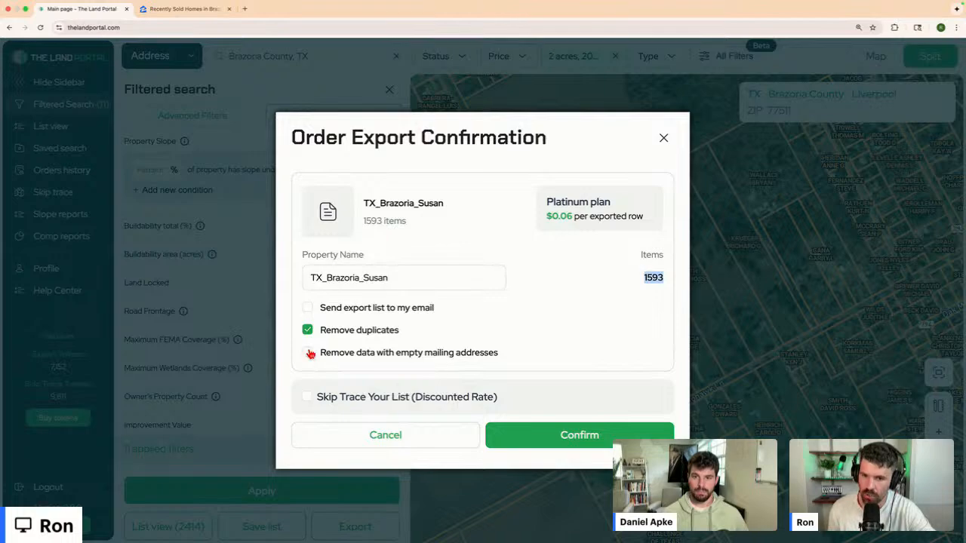
- Try the export option that removes data with empty mailing addresses
double_click(460, 355)
left_click(475, 354)
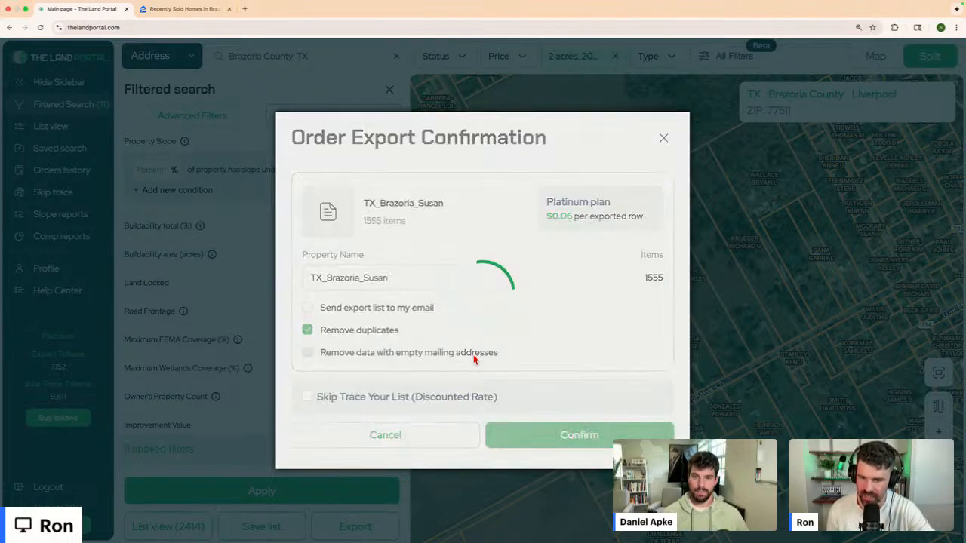
left_click(306, 355)
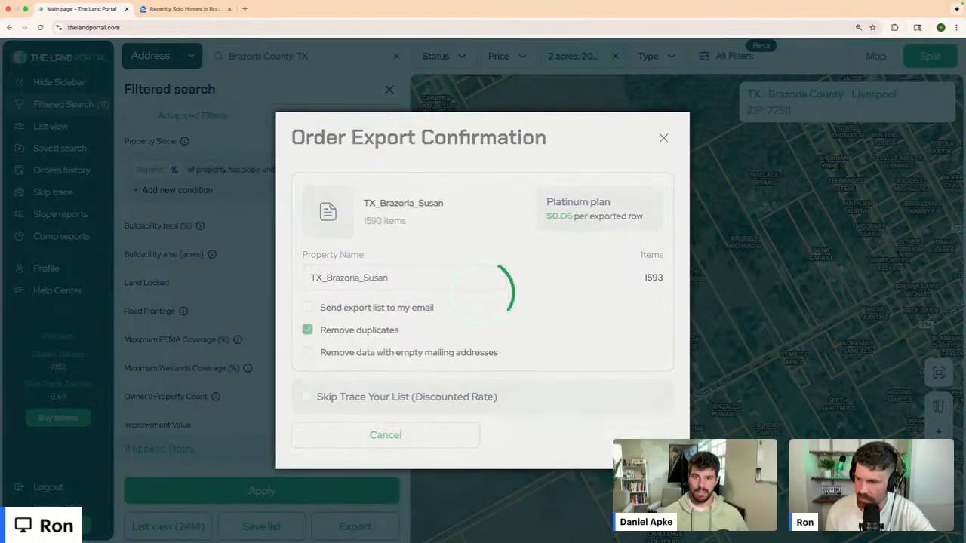
- Add the discounted skip trace paid with tokens to the export, place the order, and open the orders history
left_click(308, 398)
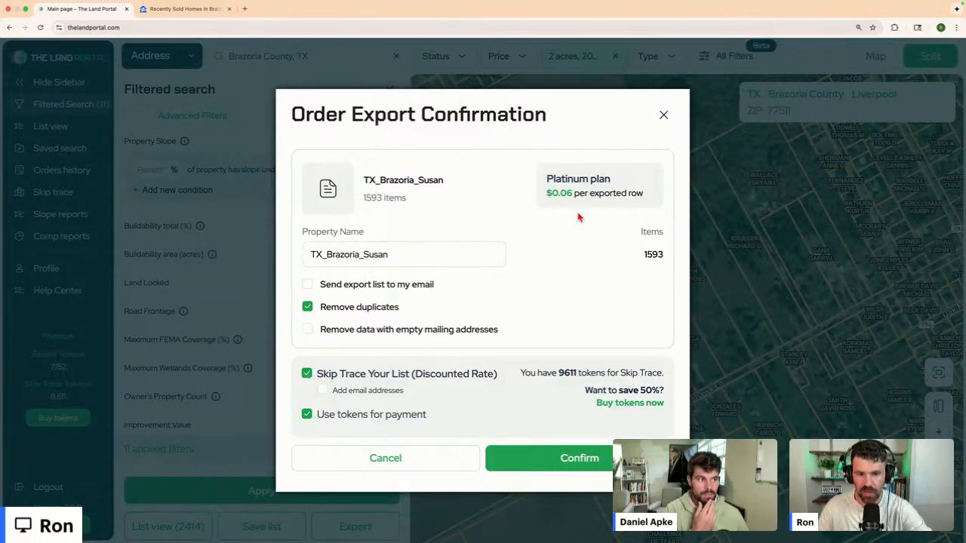
left_click(588, 464)
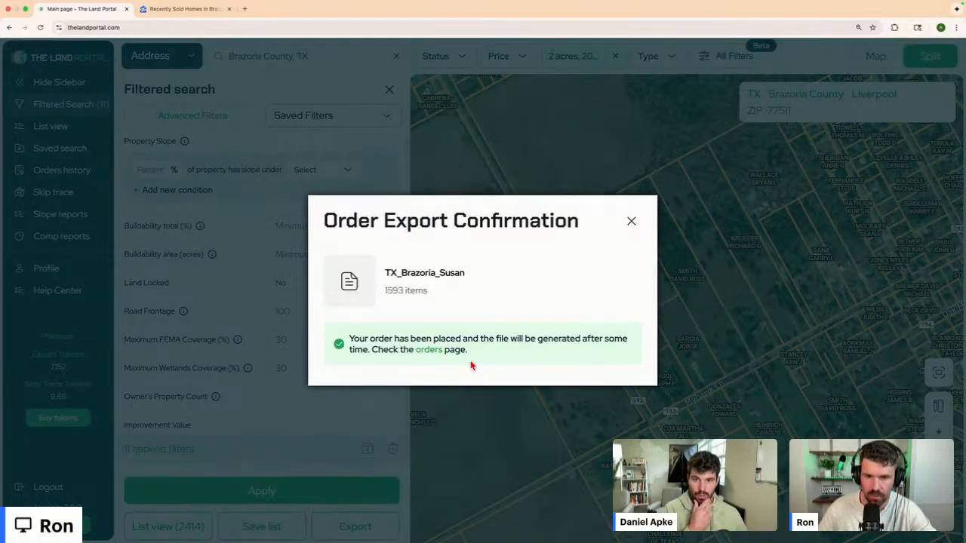
left_click(630, 220)
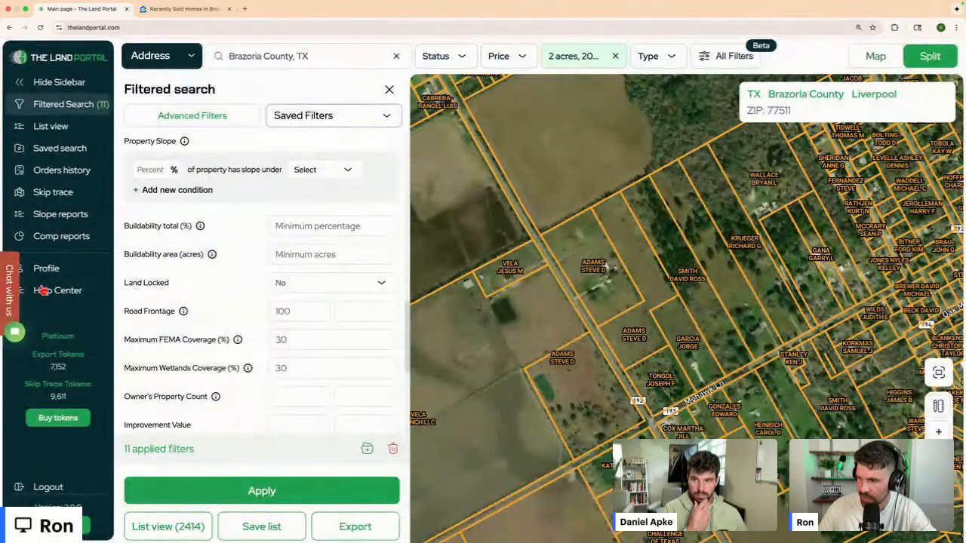
left_click(67, 170)
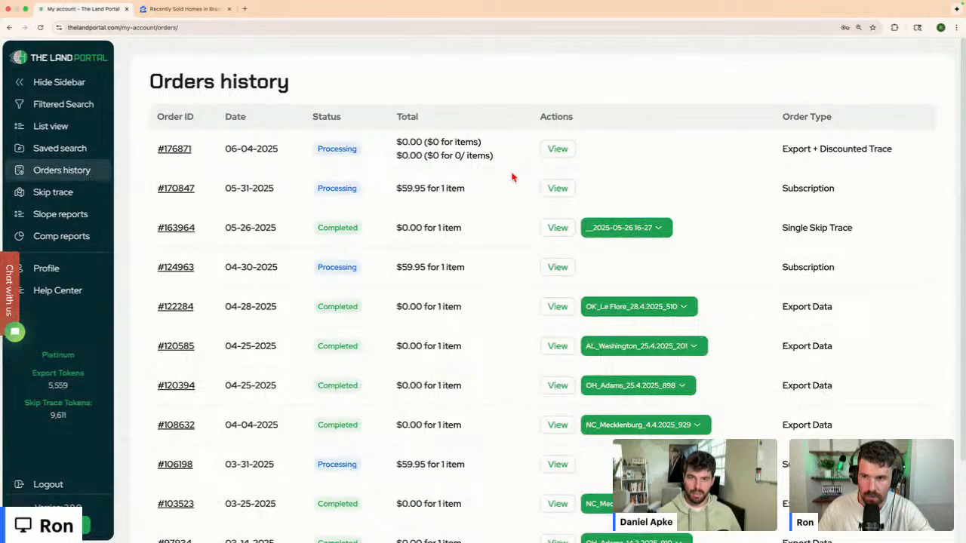
- Start a new filtered search limited to Brazoria County, Texas
left_click(62, 107)
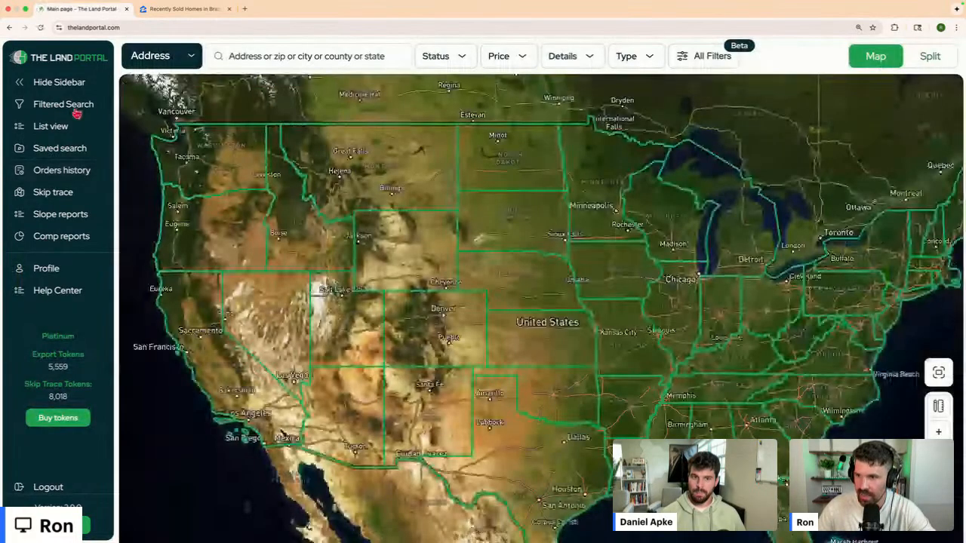
left_click(68, 110)
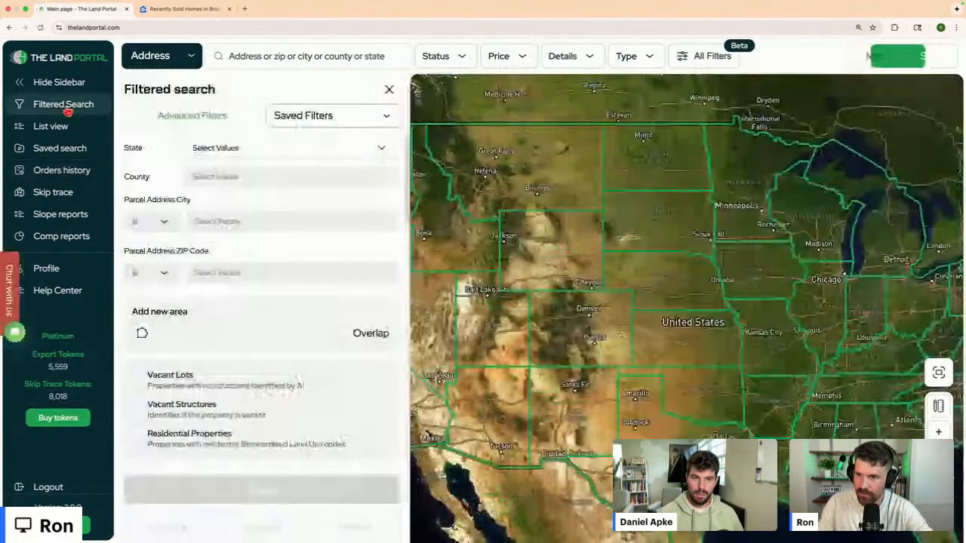
left_click(218, 151)
type("texs")
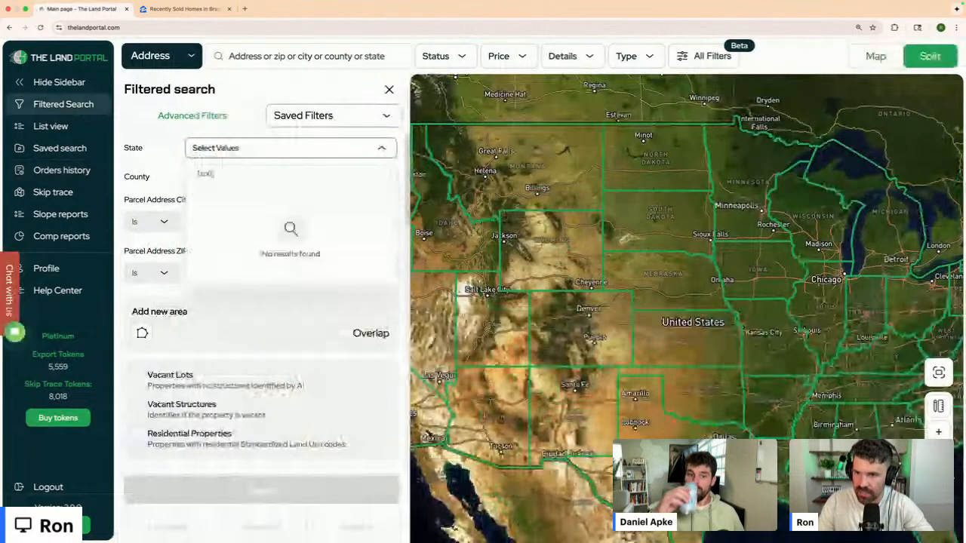
key("BackSpace")
type("as")
key("Return")
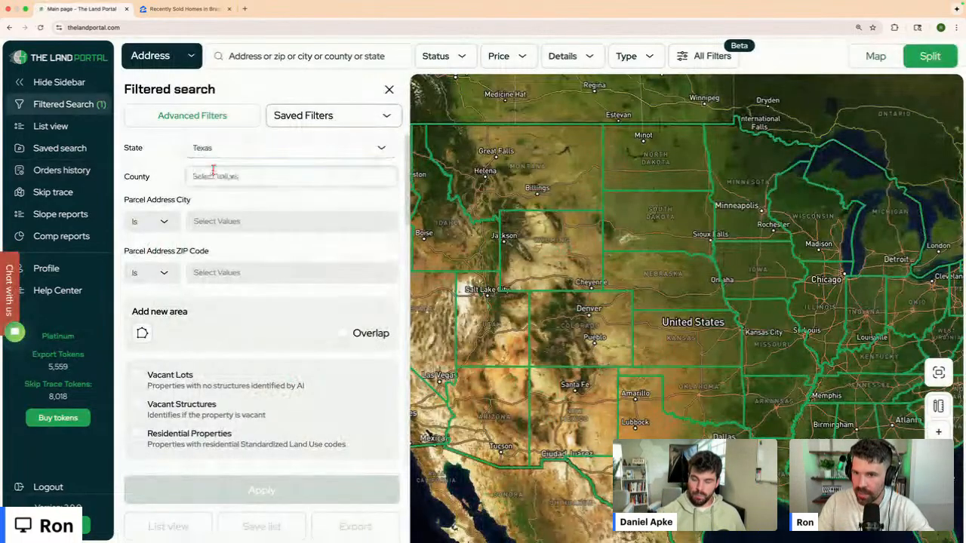
left_click(213, 173)
type("braz")
key("Return")
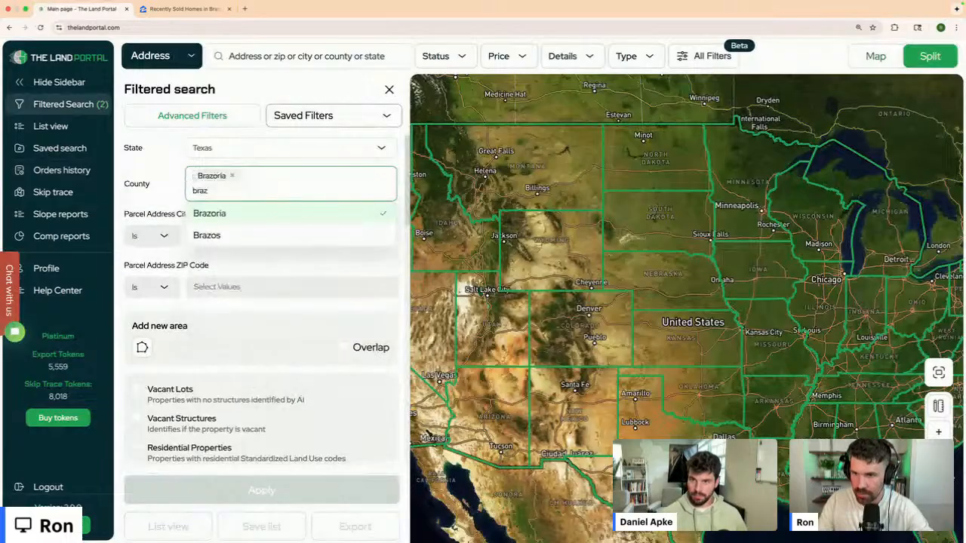
left_click(274, 269)
- Restrict the search to vacant lots between 2 and 20 acres
scroll(274, 269, "down", 1)
scroll(274, 270, "down", 2)
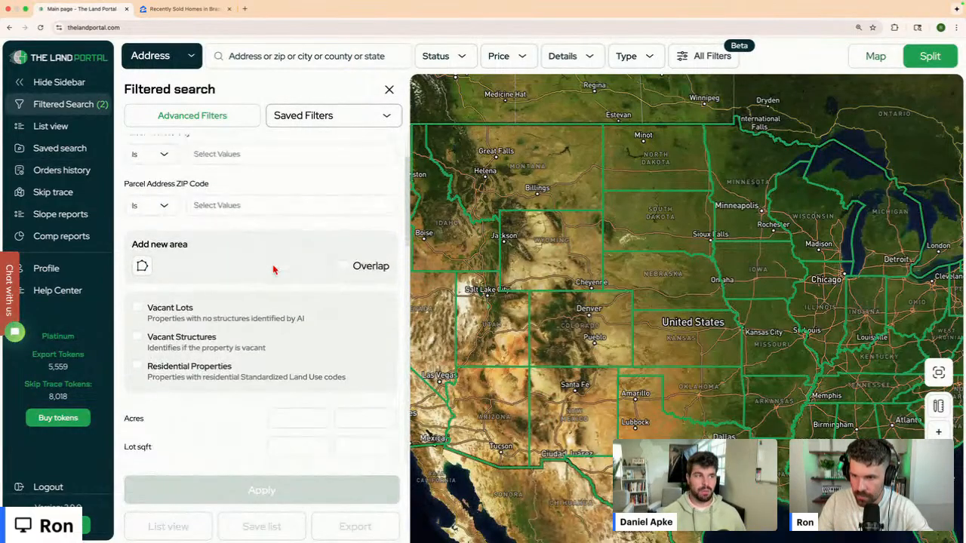
left_click(139, 283)
scroll(147, 285, "down", 2)
left_click(279, 329)
type("2")
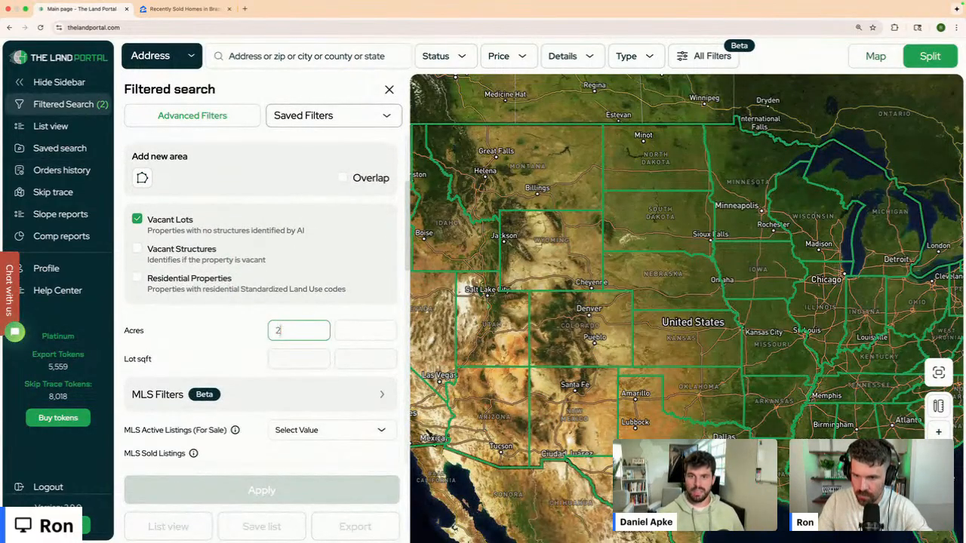
key("Tab")
type("20")
key("Tab")
- Set the minimum road frontage filter to 100
scroll(234, 427, "down", 2)
scroll(234, 427, "down", 3)
left_click(306, 314)
left_click(307, 314)
scroll(292, 415, "down", 5)
scroll(294, 385, "down", 2)
scroll(311, 319, "down", 1)
left_click(309, 320)
left_click(312, 370)
type("100")
key("Tab")
scroll(337, 356, "down", 2)
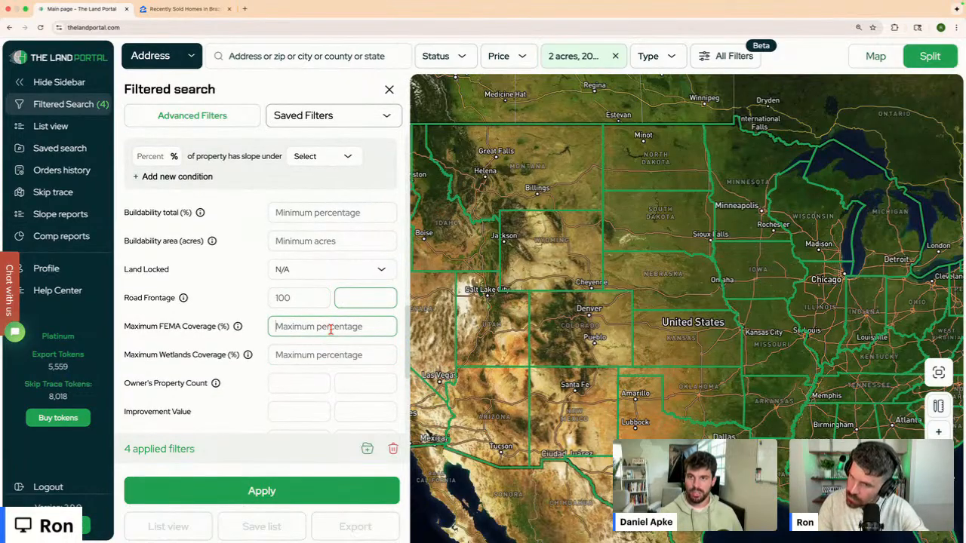
- Limit FEMA coverage and wetlands coverage to a maximum of 30 percent each and apply the filters
left_click(329, 325)
type("30")
key("Tab")
type("3")
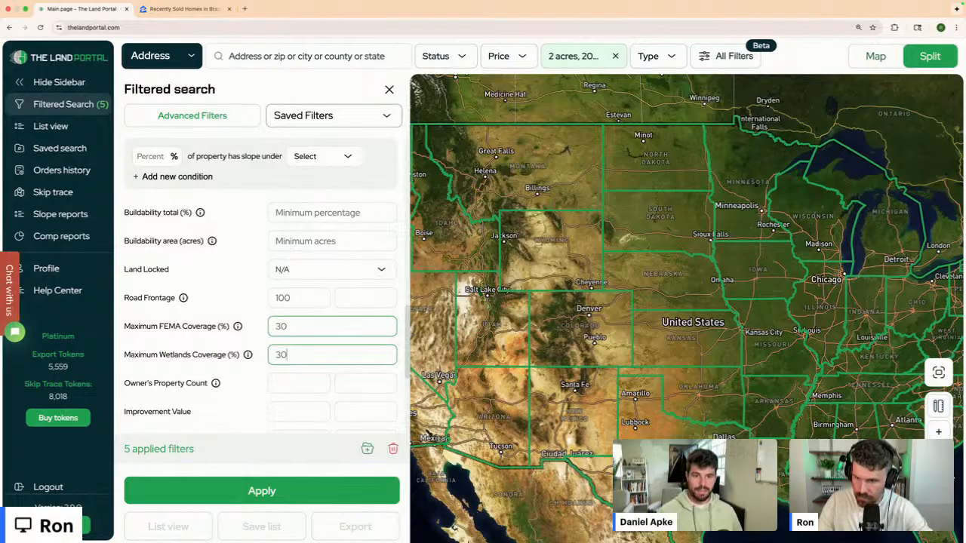
type("0")
scroll(330, 336, "down", 5)
scroll(330, 336, "down", 1)
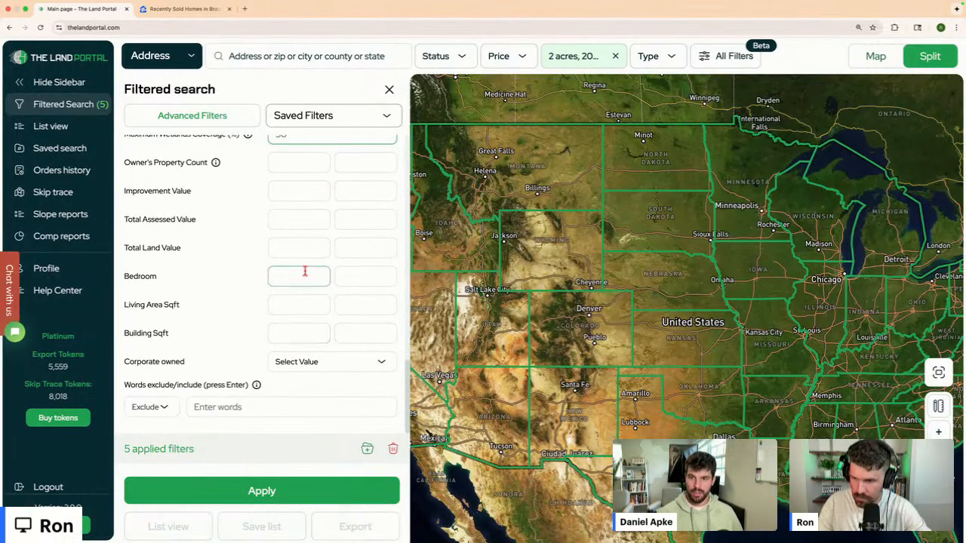
left_click(233, 497)
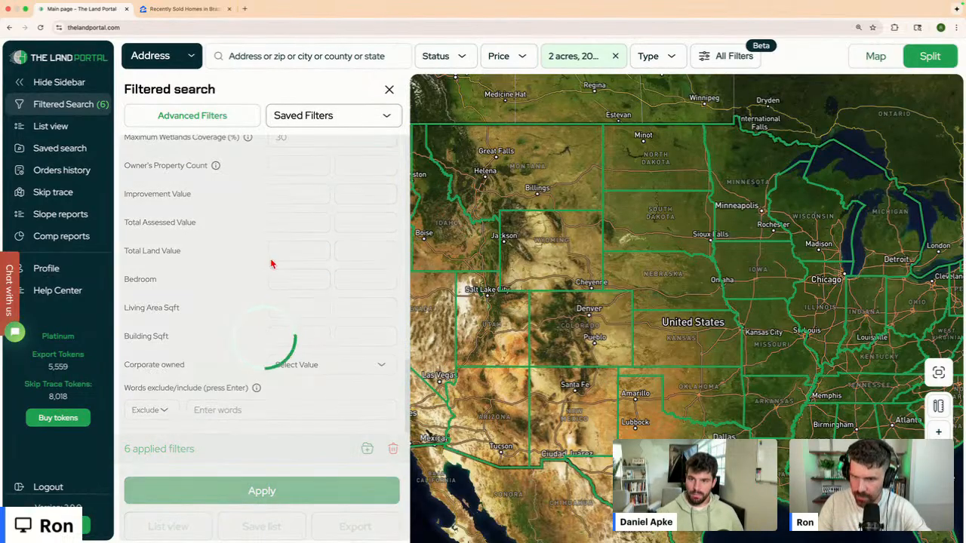
- Review the applied filters and order an export of the matching parcels with duplicates removed, without skip tracing
scroll(272, 264, "up", 10)
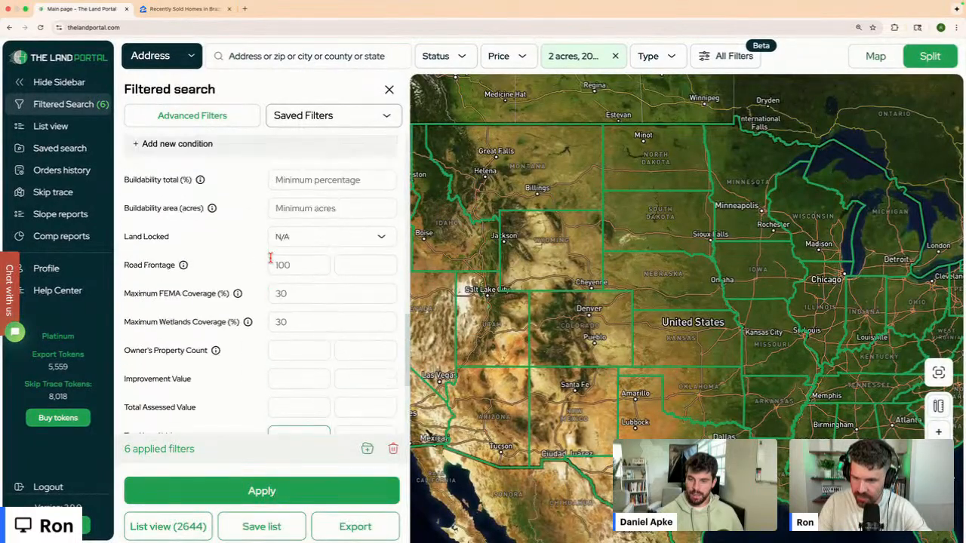
scroll(273, 264, "down", 10)
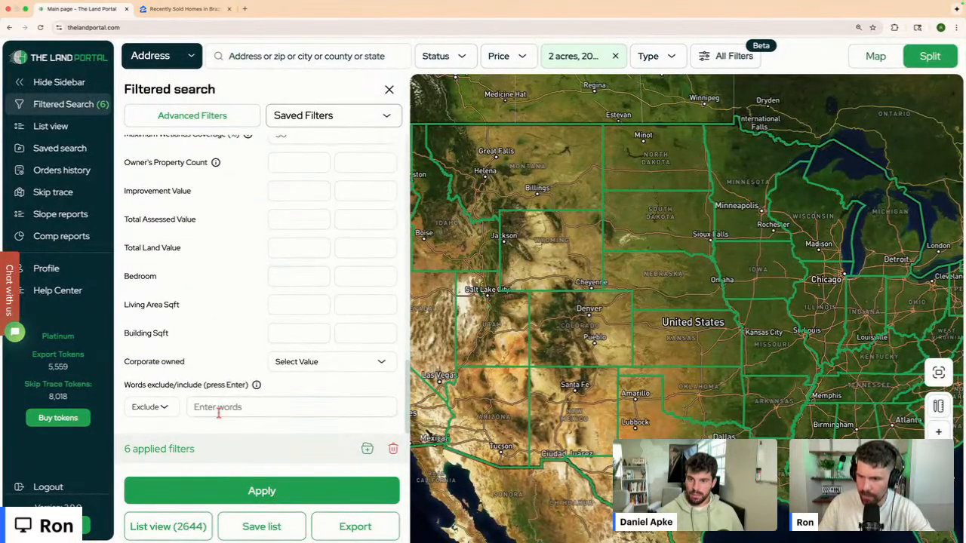
scroll(230, 387, "up", 1)
scroll(230, 387, "down", 1)
scroll(230, 387, "up", 3)
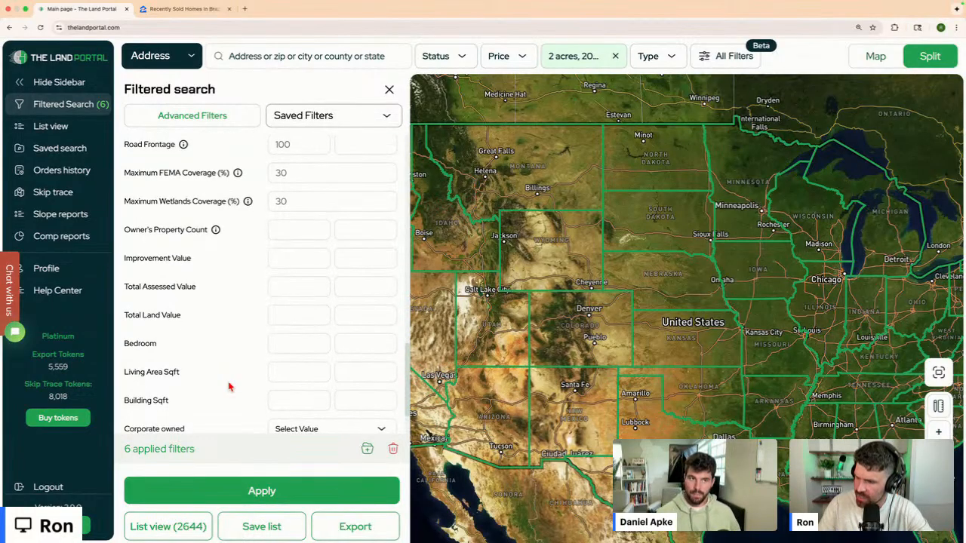
scroll(230, 387, "up", 5)
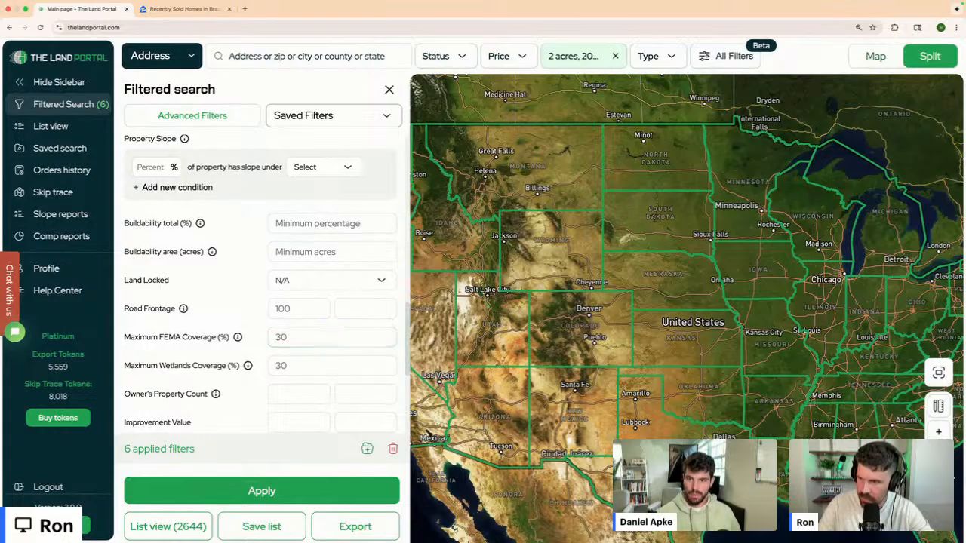
scroll(224, 274, "down", 5)
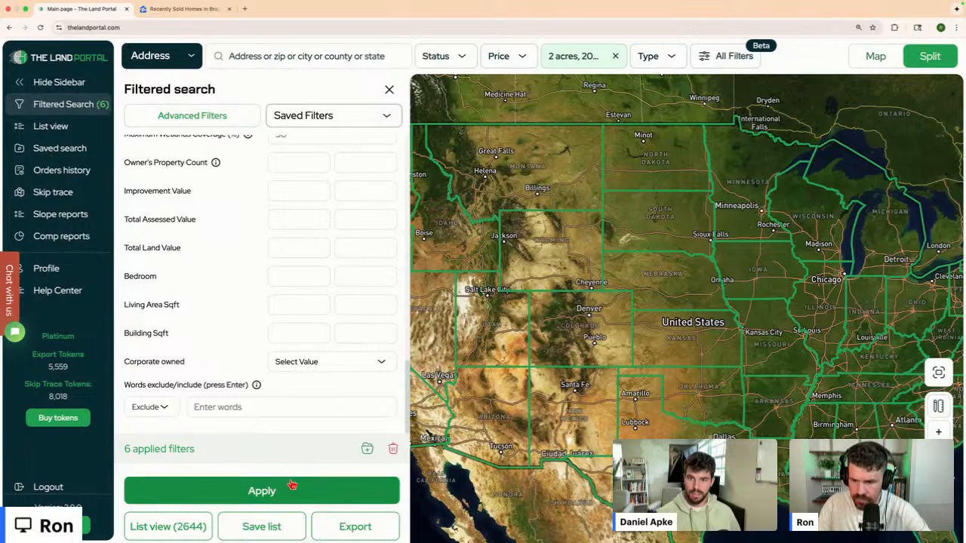
left_click(361, 527)
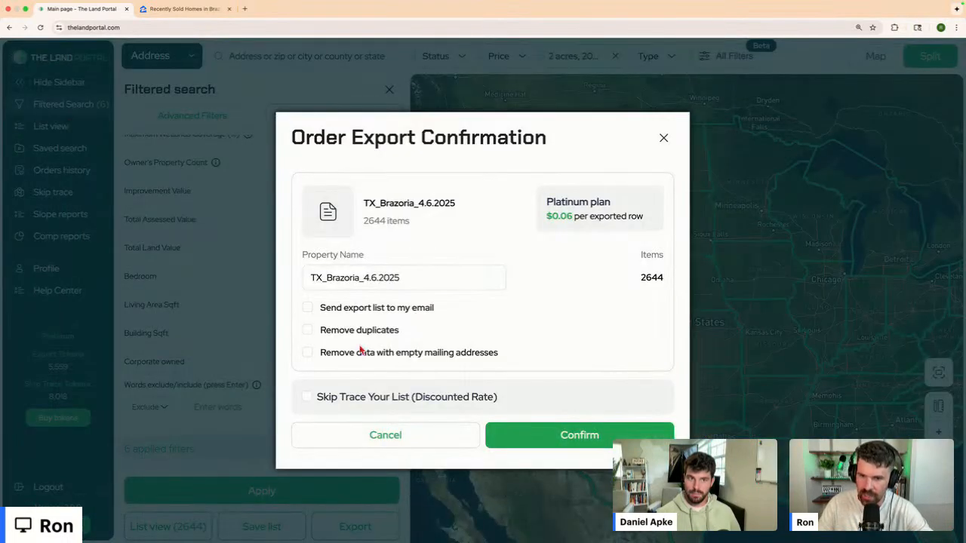
left_click(351, 335)
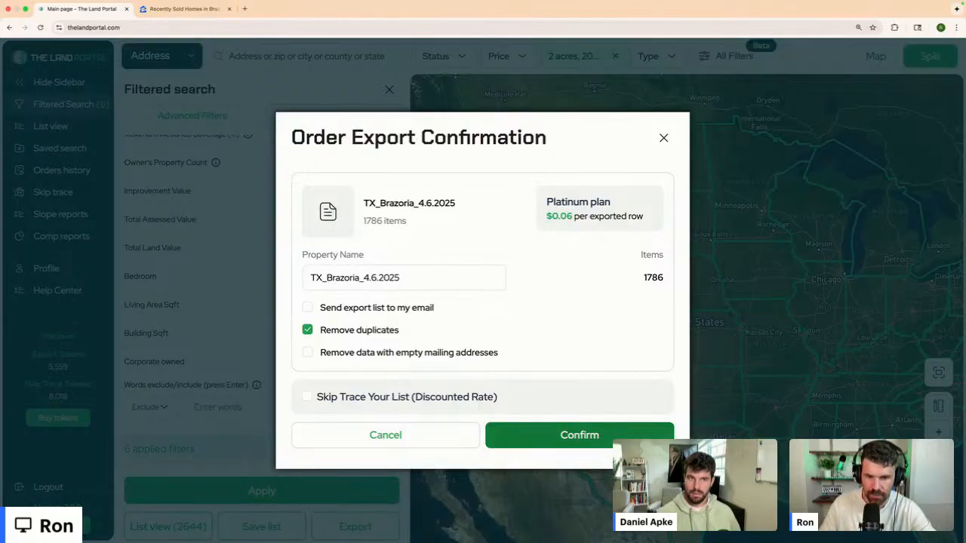
left_click(612, 436)
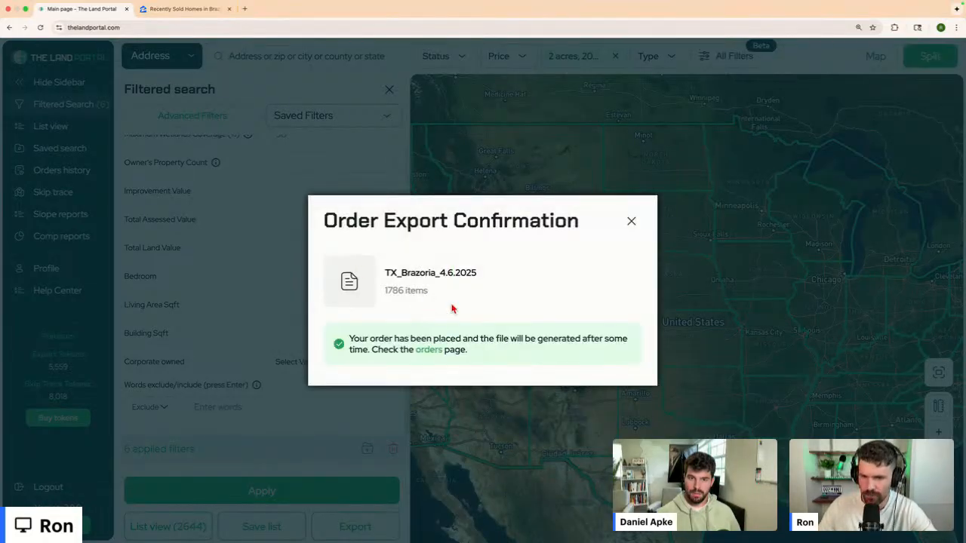
- Download the TX_Brazoria_4.6.2025_022 export from the orders history as XLSX and open it in Excel
left_click(427, 351)
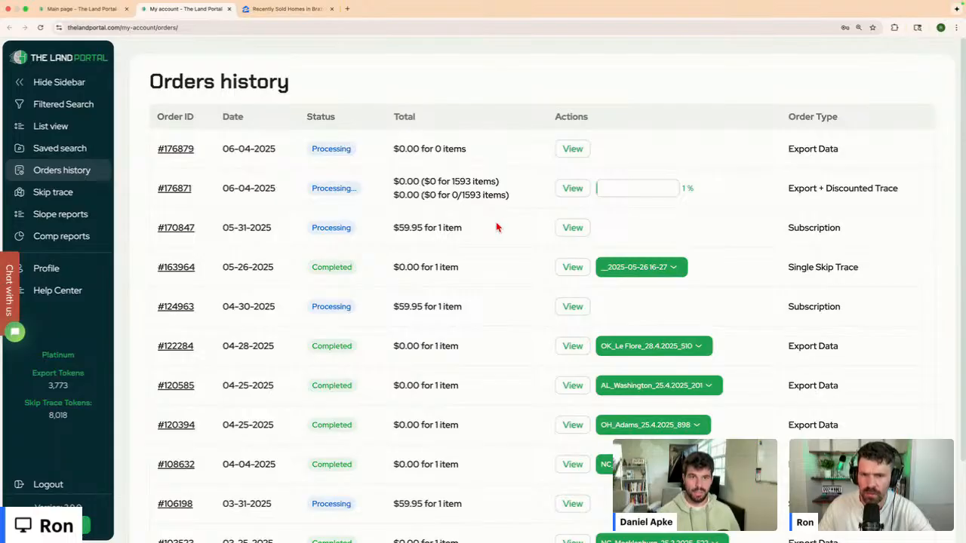
left_click(586, 148)
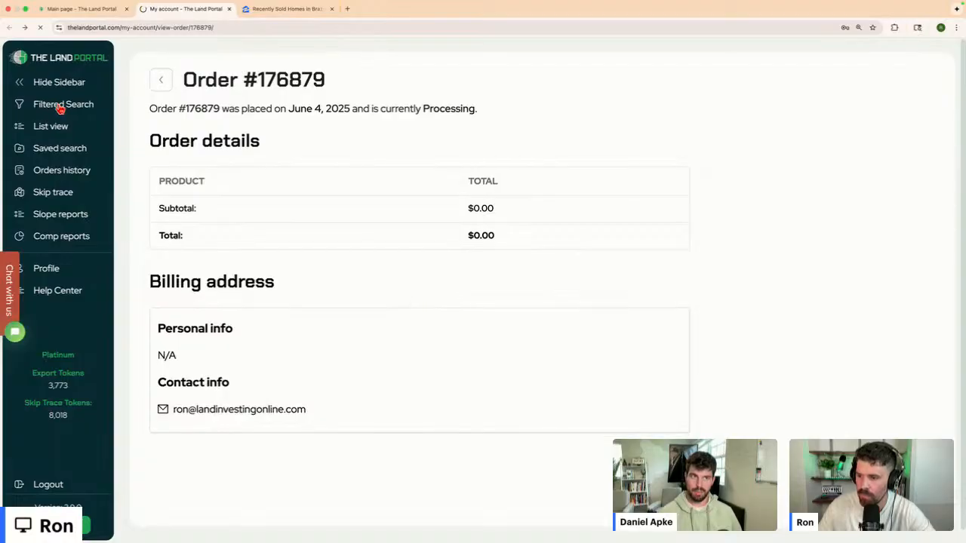
left_click(87, 170)
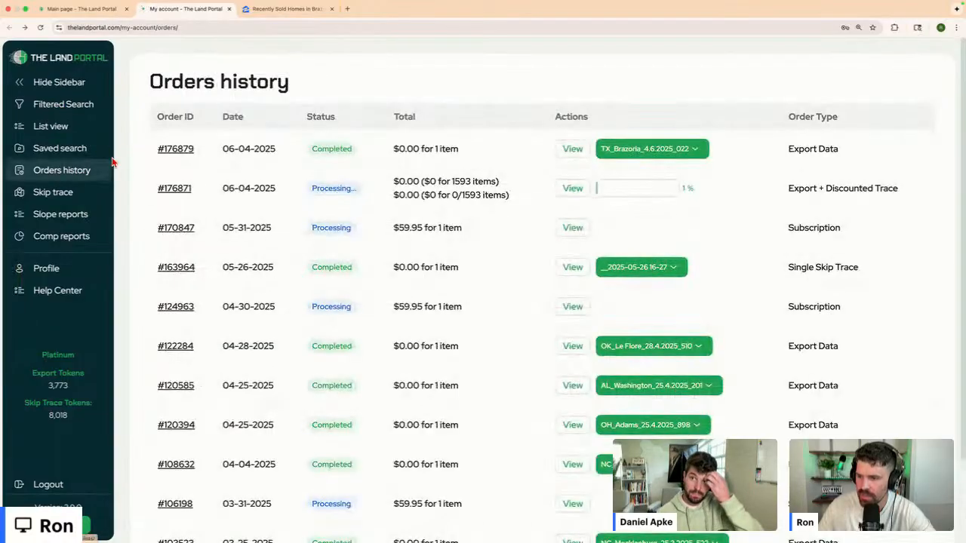
left_click(654, 150)
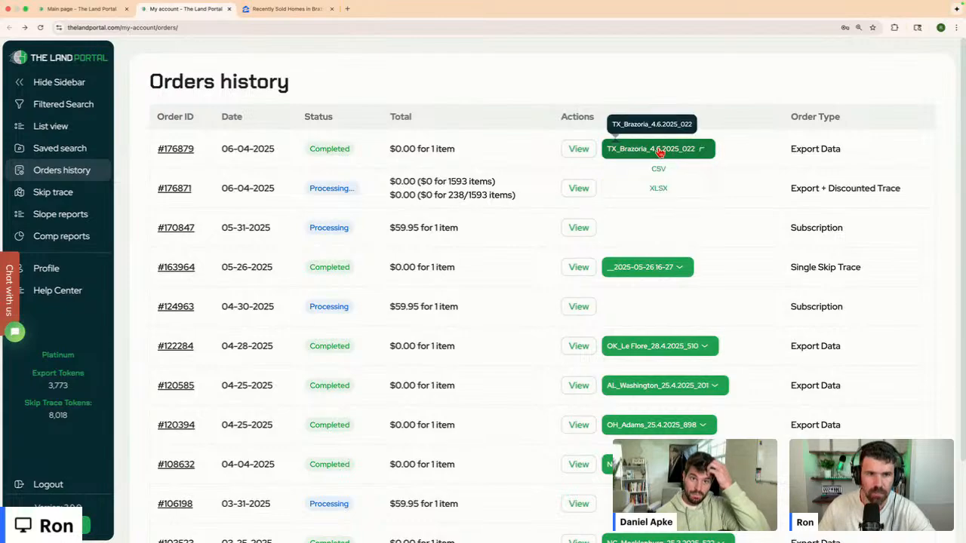
left_click(609, 189)
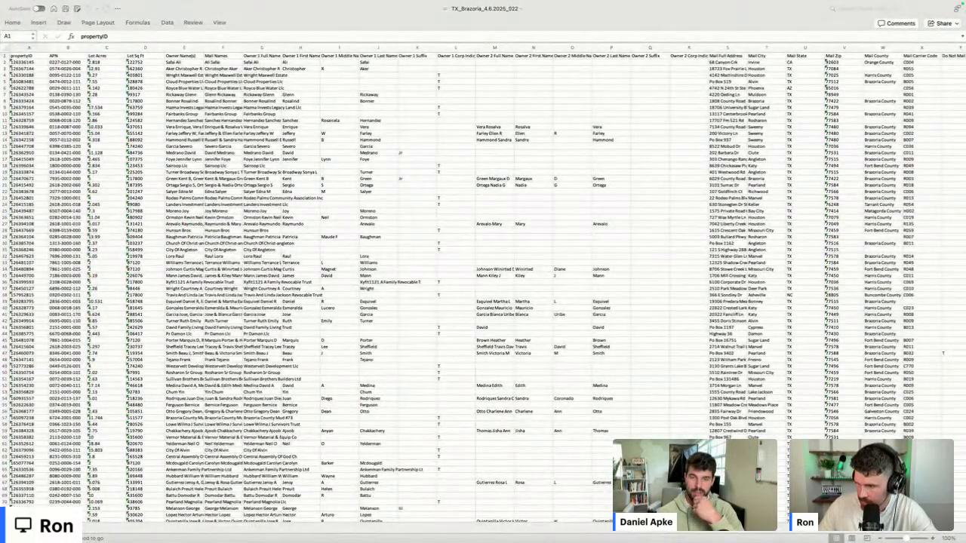
- Set the worksheet zoom to 150%
left_click(32, 4)
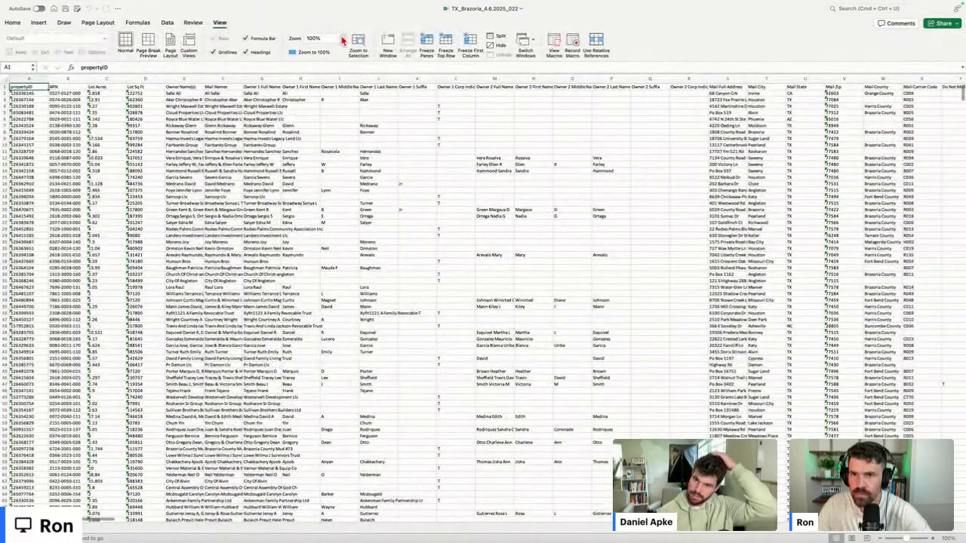
left_click(344, 39)
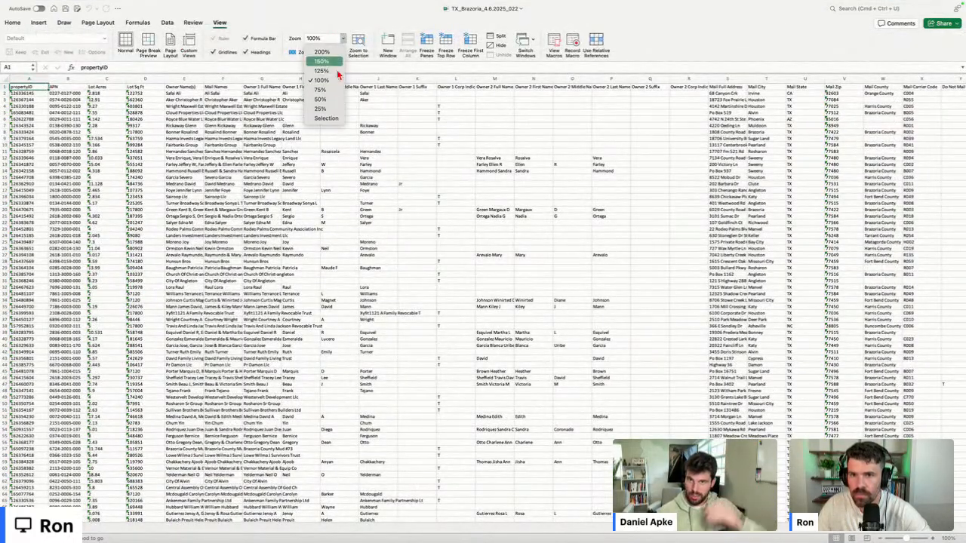
left_click(323, 62)
left_click(103, 163)
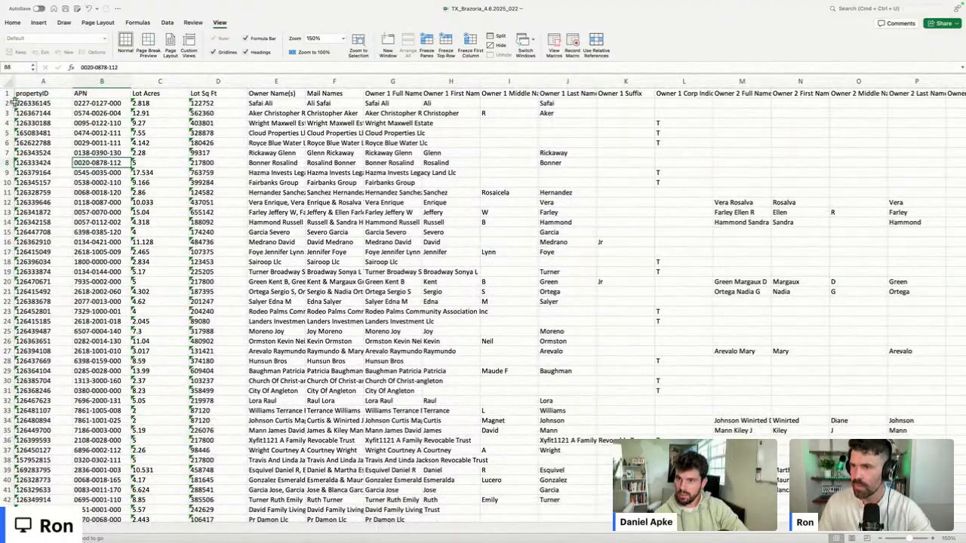
- Select the header row of the parcel sheet and freeze the top row
left_click(6, 93)
left_click(323, 91)
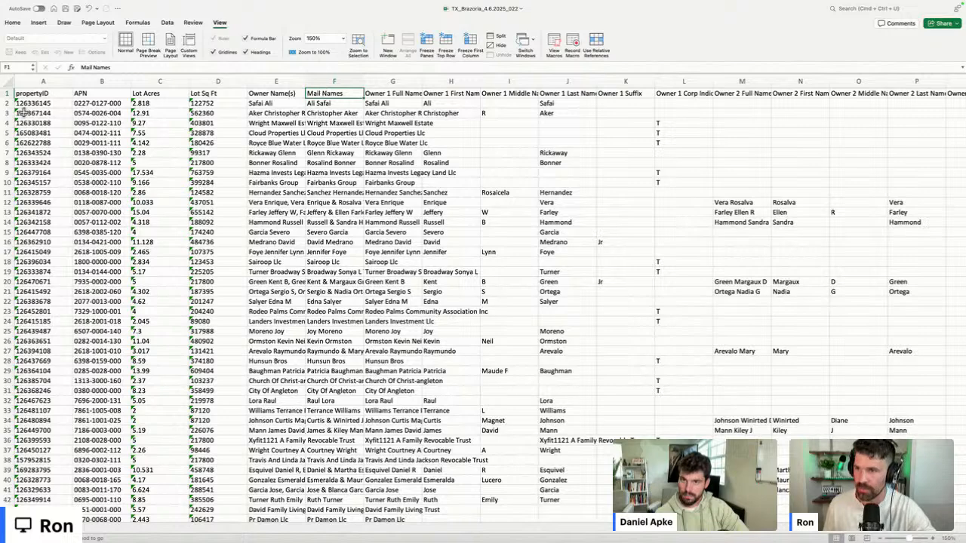
left_click(6, 93)
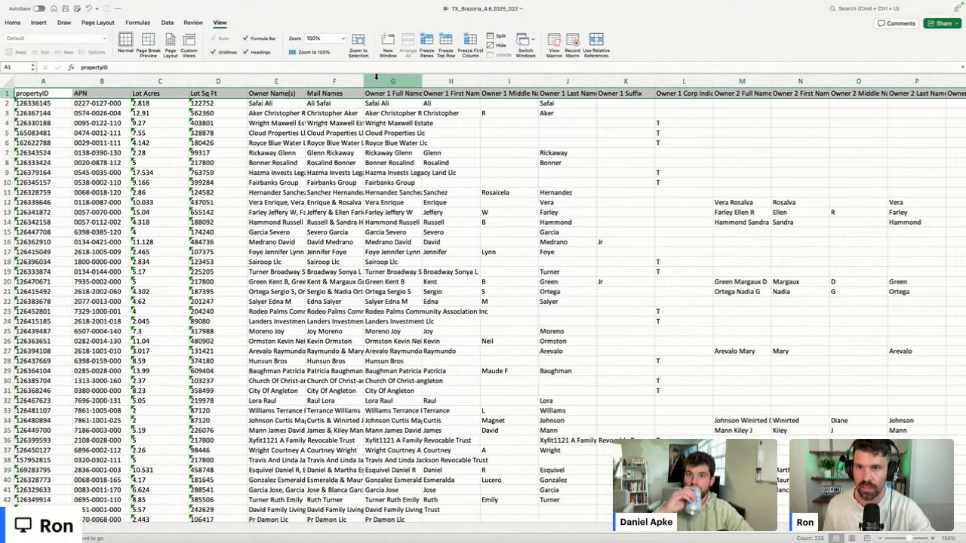
left_click(448, 46)
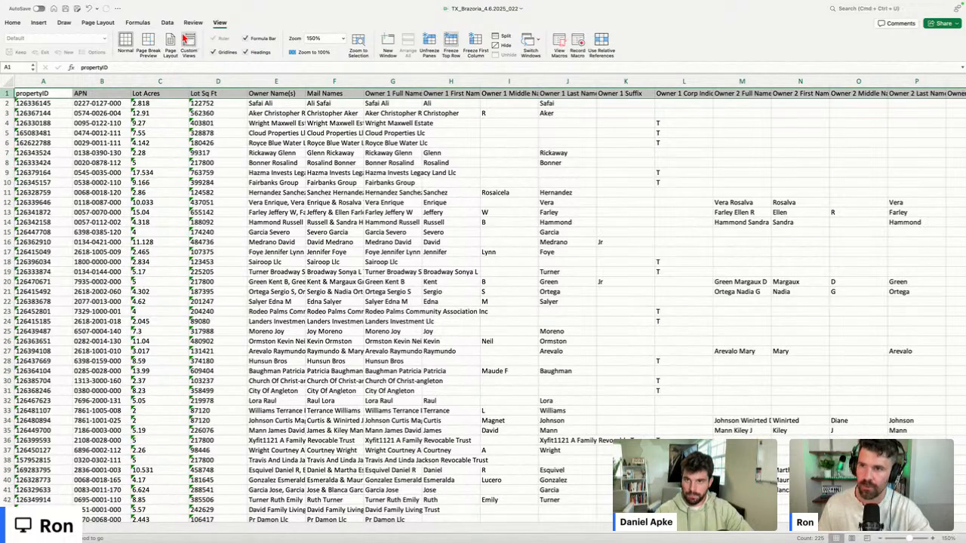
left_click(13, 22)
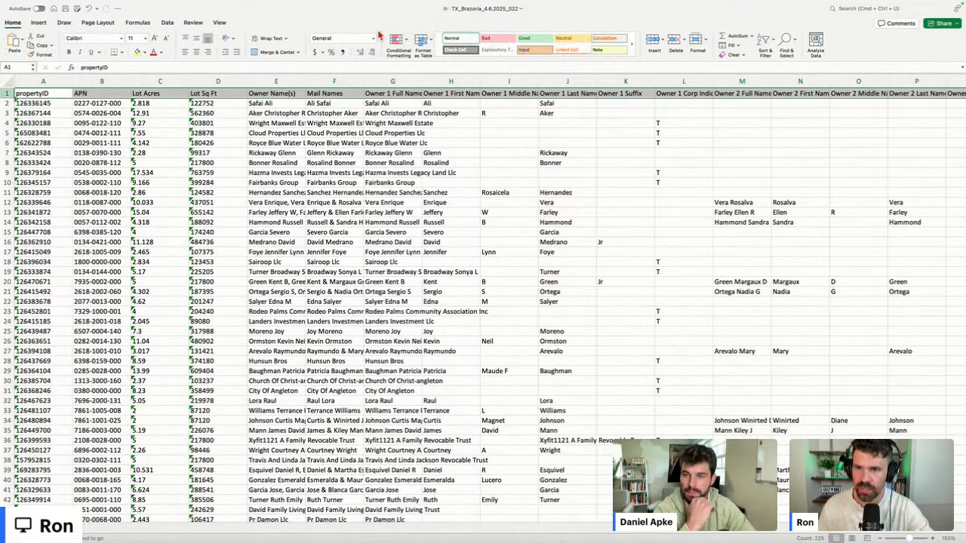
- Highlight the header row of the parcel sheet with a yellow fill
left_click(137, 52)
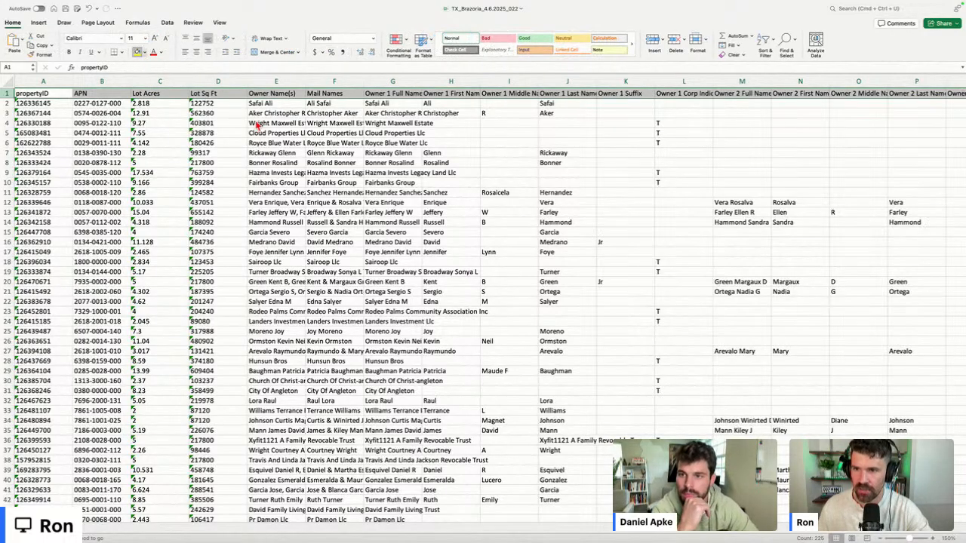
left_click(290, 193)
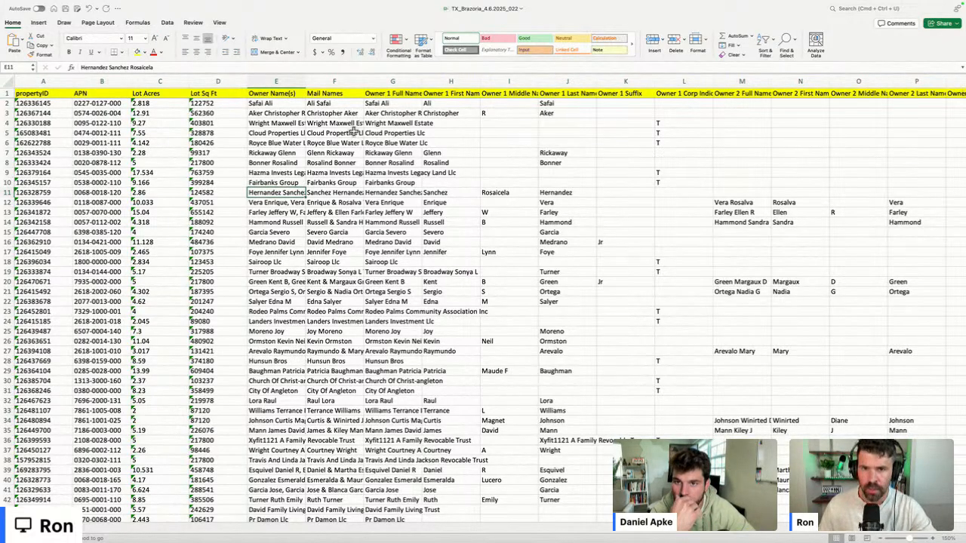
- Examine the parcel sheet's columns from property ID and owner names through mailing and parcel addresses to the hyperlinks
left_click(47, 103)
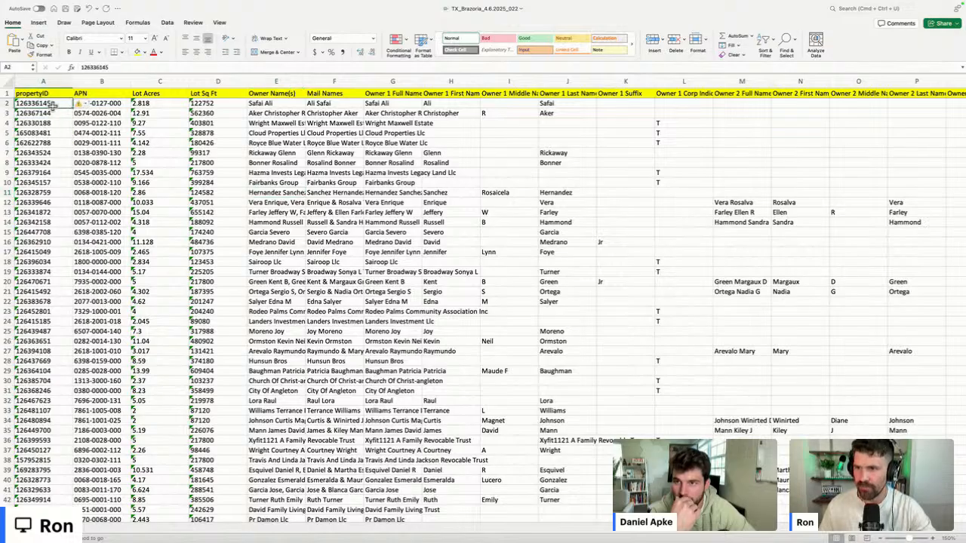
left_click(53, 183)
scroll(75, 151, "right", 1)
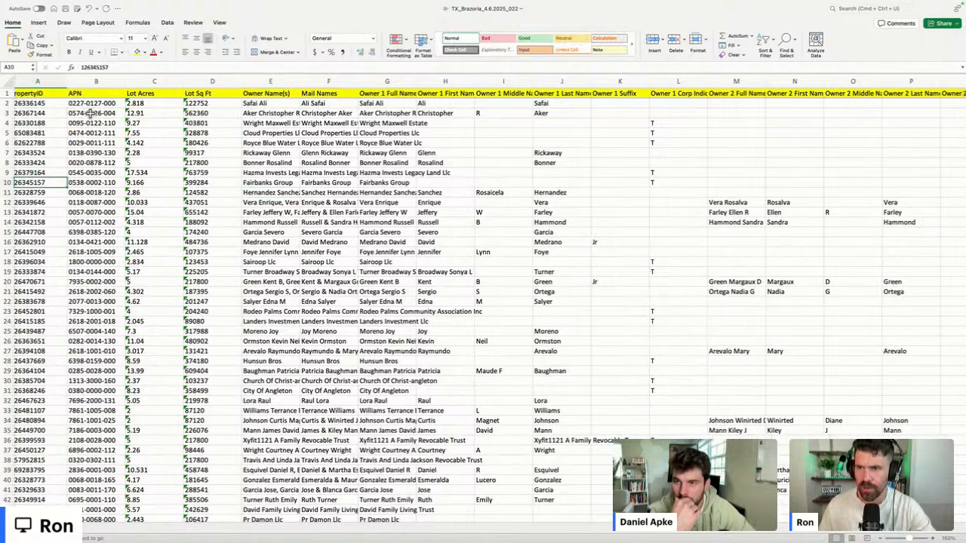
scroll(113, 113, "left", 1)
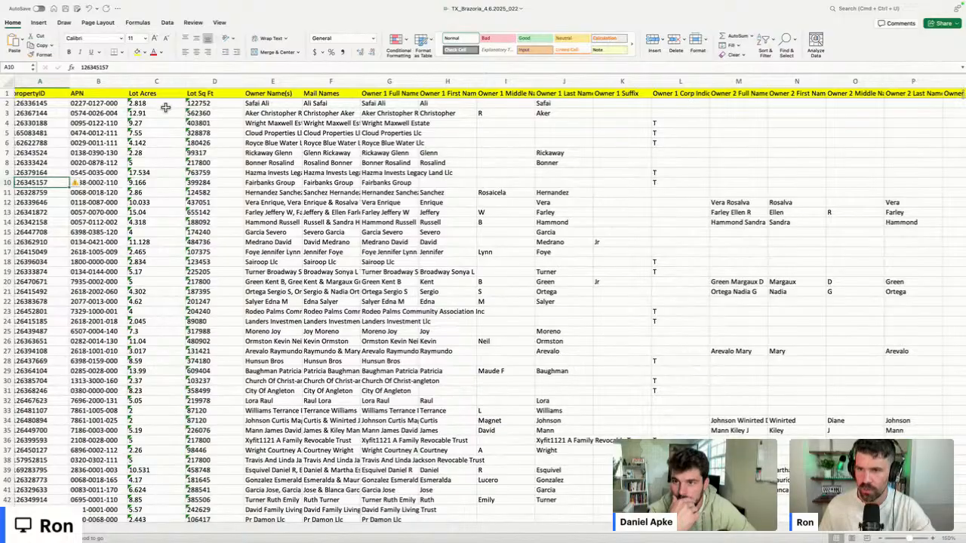
scroll(163, 106, "right", 3)
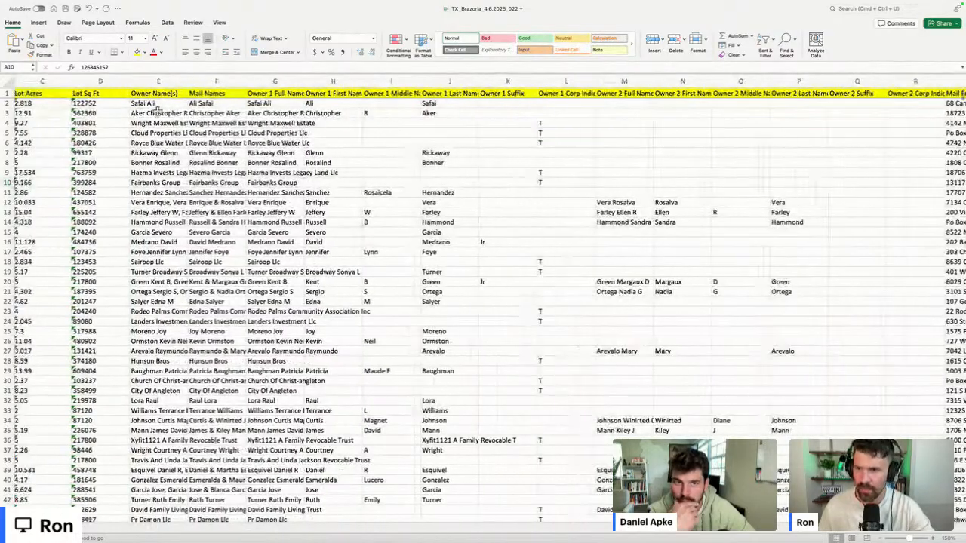
scroll(391, 126, "right", 10)
scroll(391, 126, "right", 3)
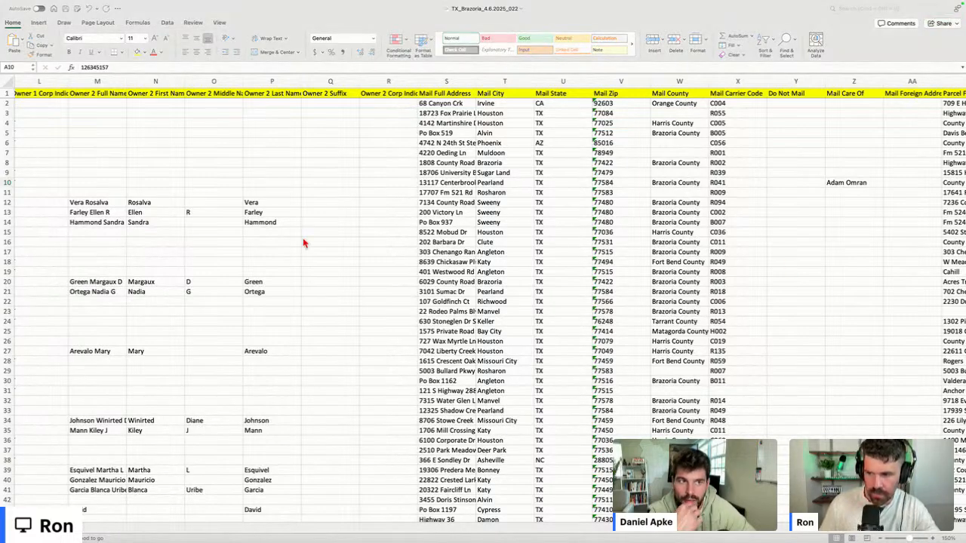
scroll(389, 126, "right", 2)
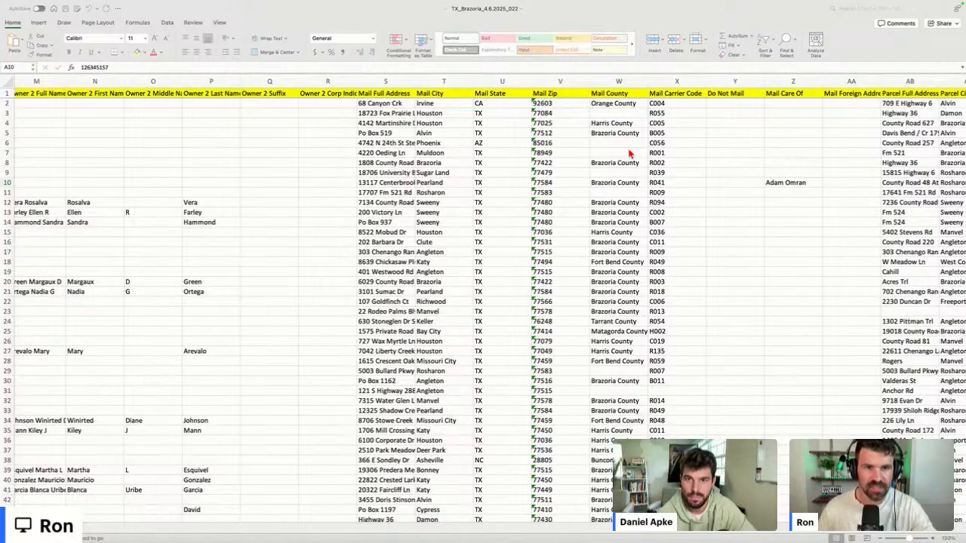
scroll(598, 156, "right", 10)
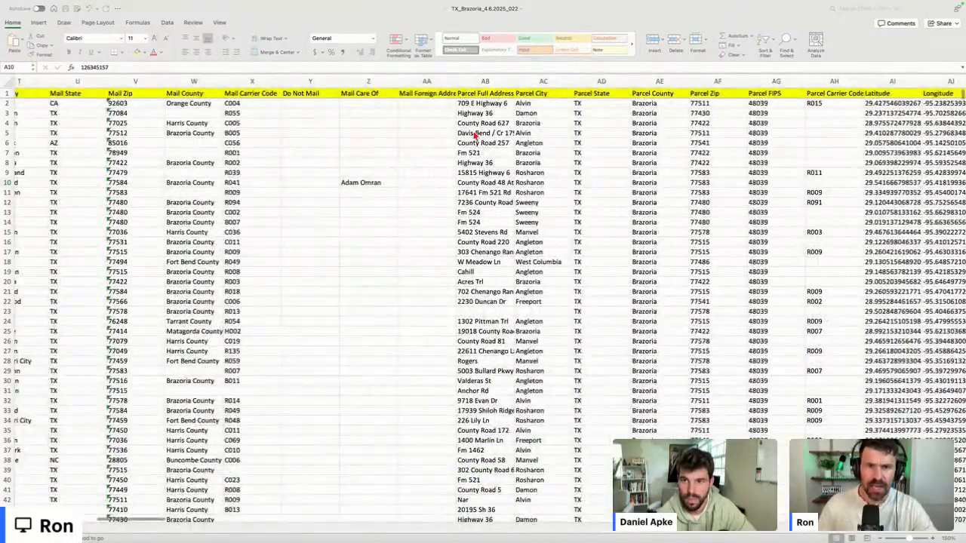
scroll(474, 134, "right", 10)
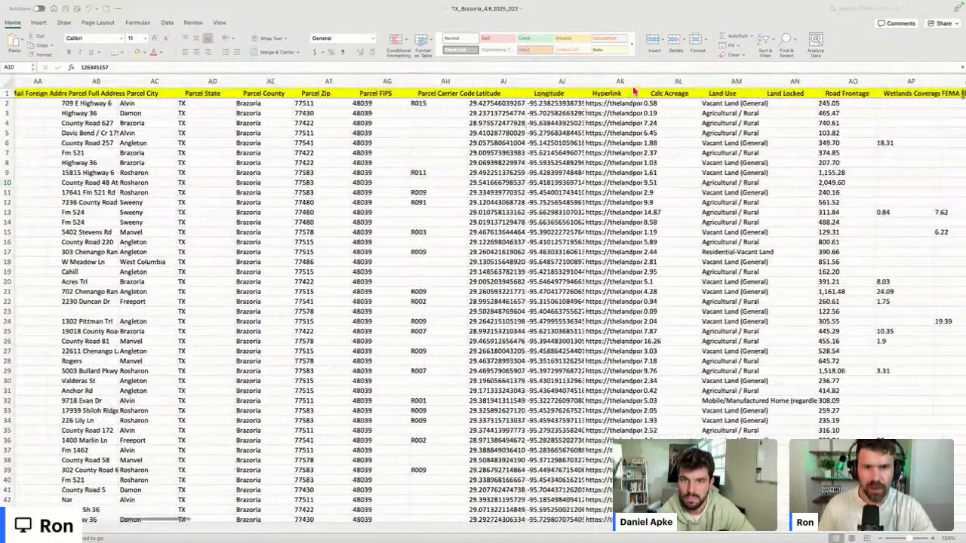
- Widen the Hyperlink column and copy the first parcel's link from cell AK2
left_click_drag(649, 80, 752, 81)
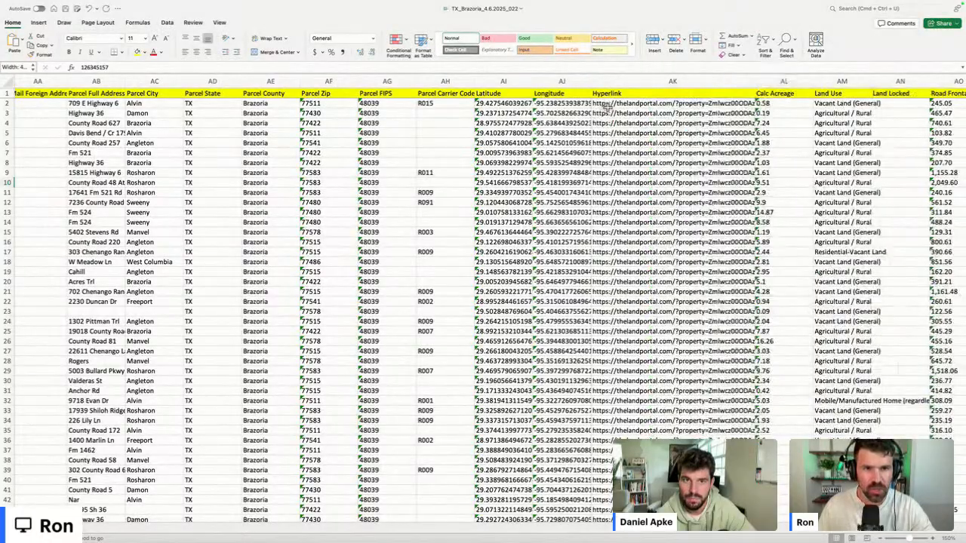
left_click(603, 108)
key("ctrl+c")
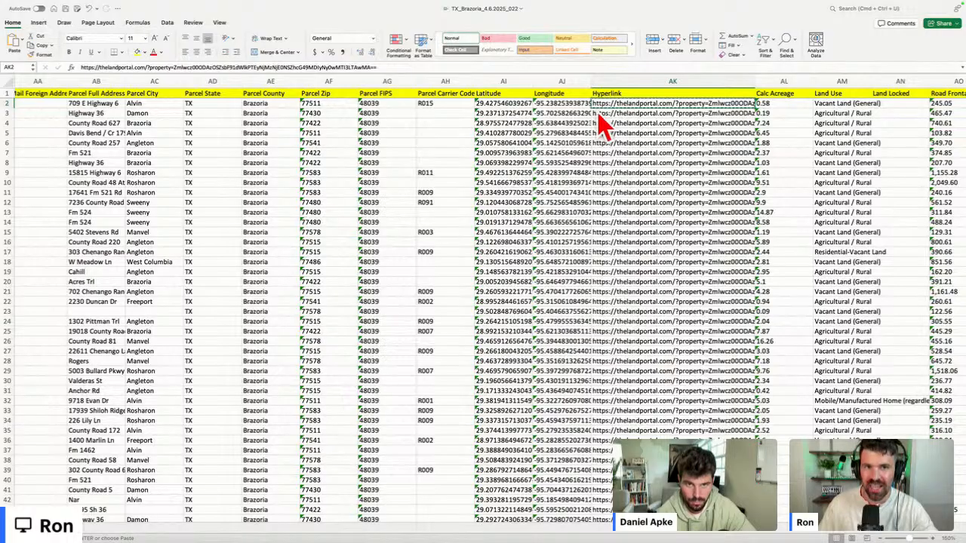
- View the copied parcel link in a new Chrome incognito window, close that window and return to the Excel sheet
key("super+Tab")
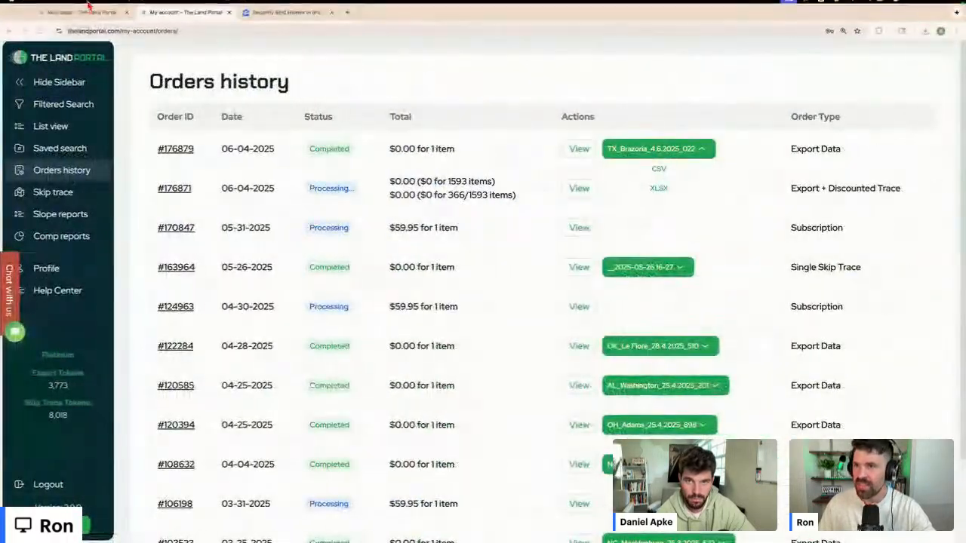
left_click(58, 5)
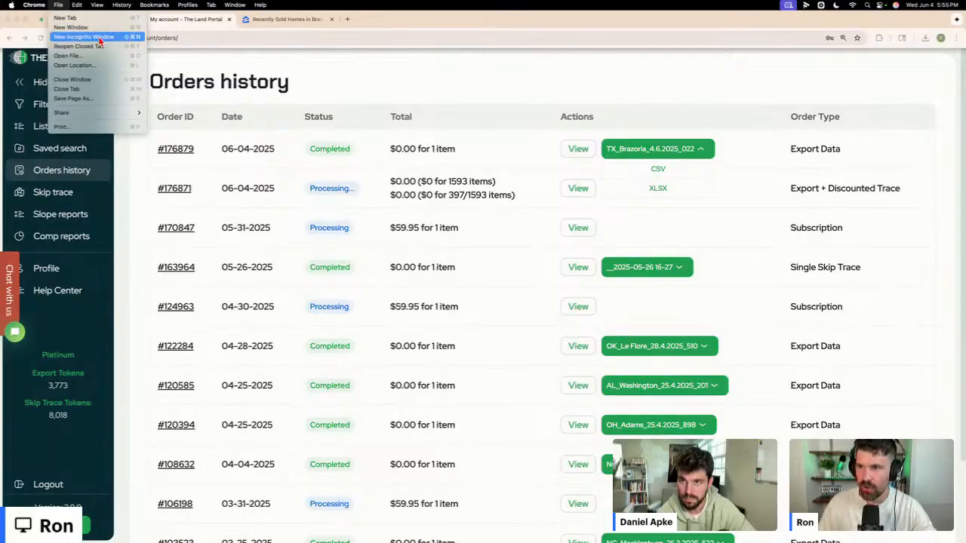
key("Escape")
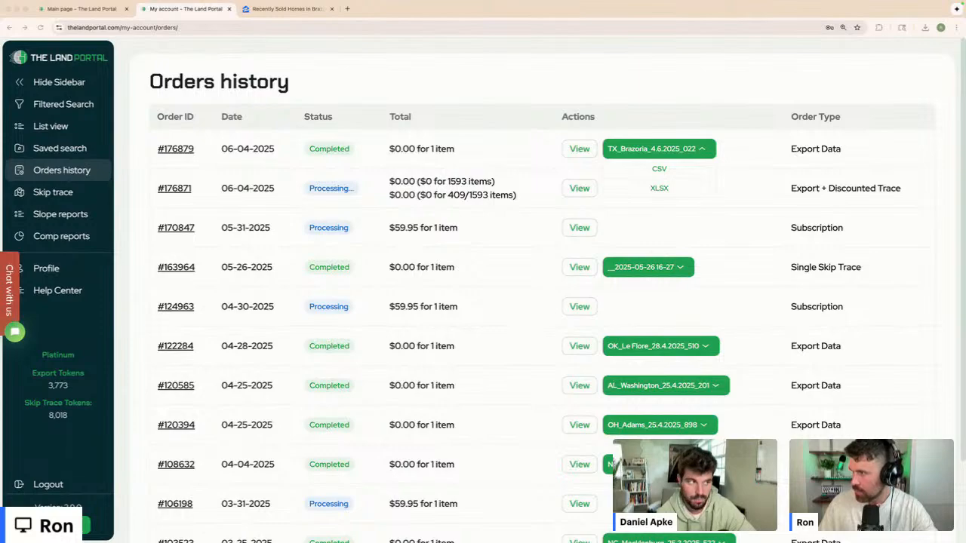
key("super+shift+n")
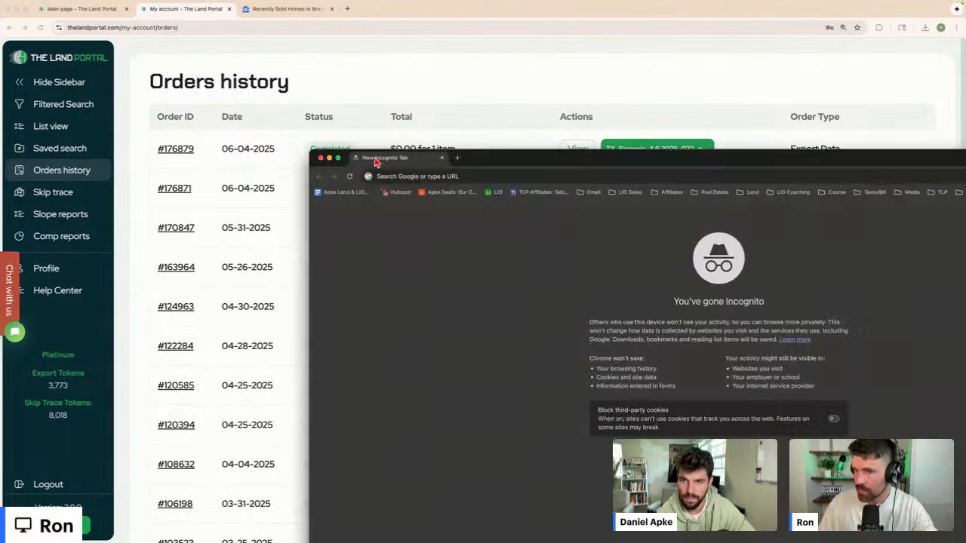
key("super+v")
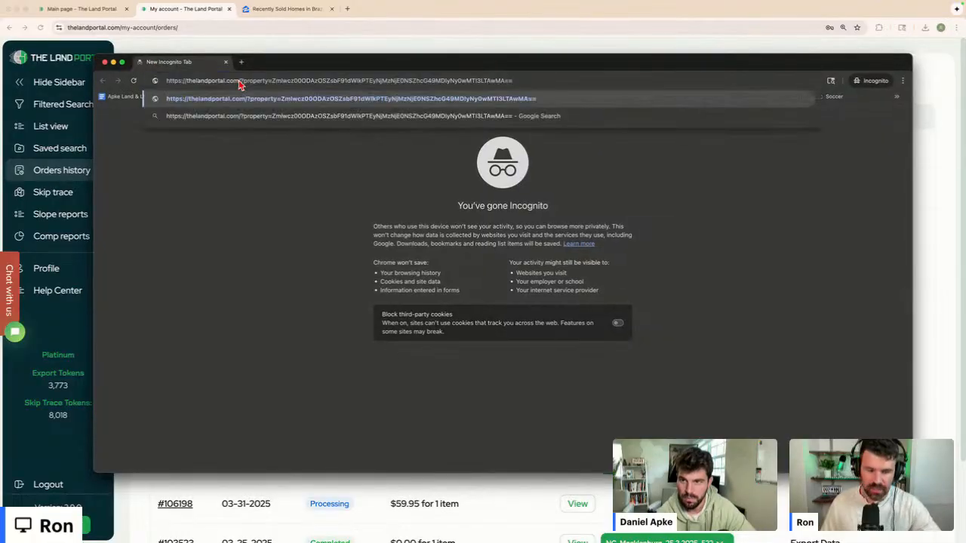
key("Return")
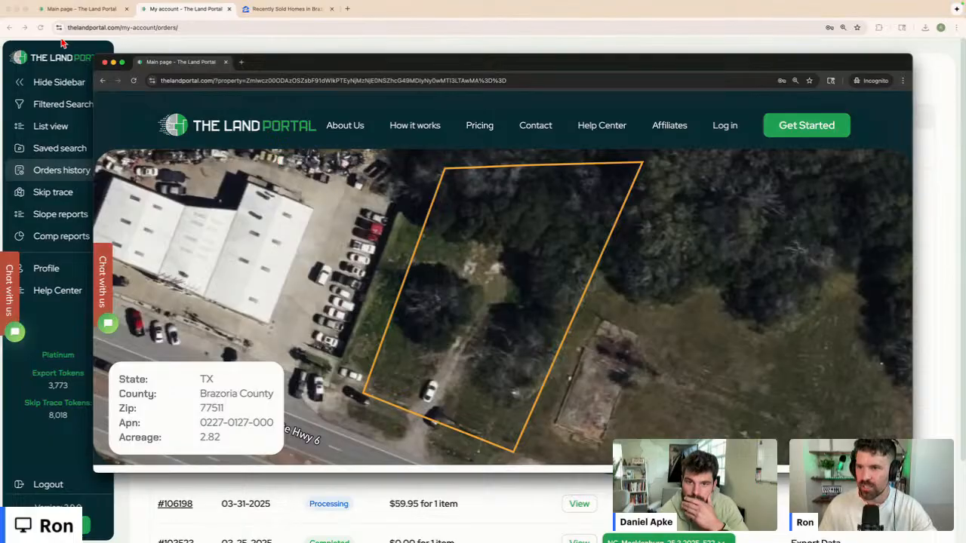
left_click(105, 63)
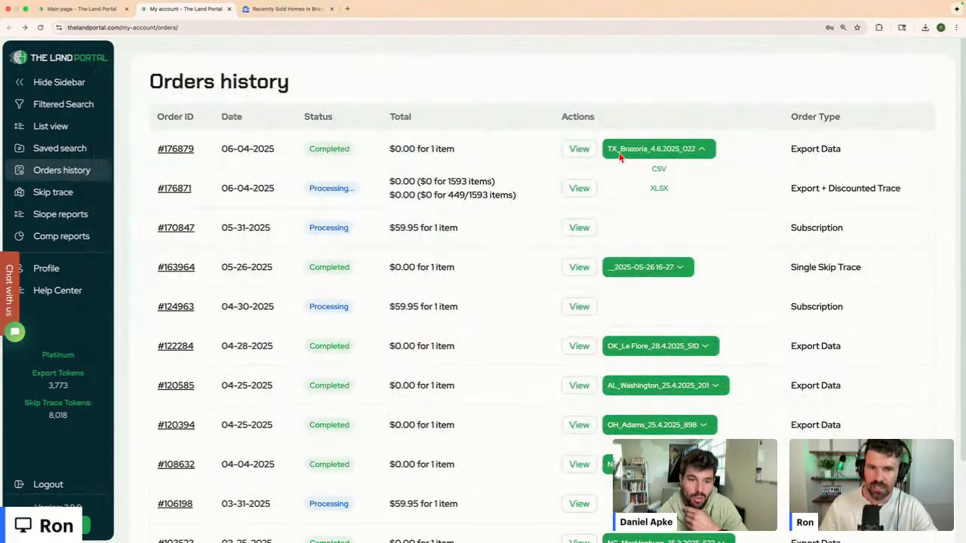
key("ctrl+Left")
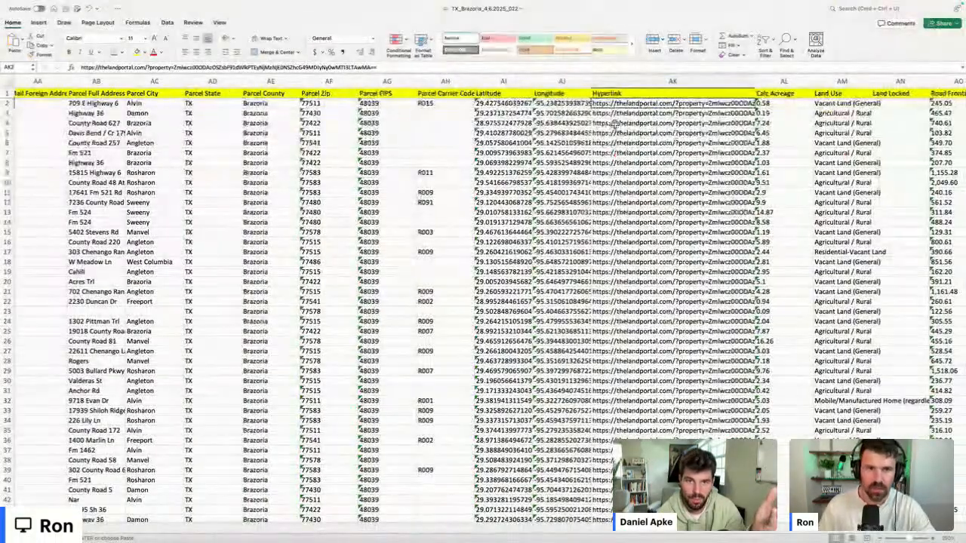
- Examine the road frontage, slope, buildability and elevation columns of the exported parcels
scroll(648, 115, "right", 1)
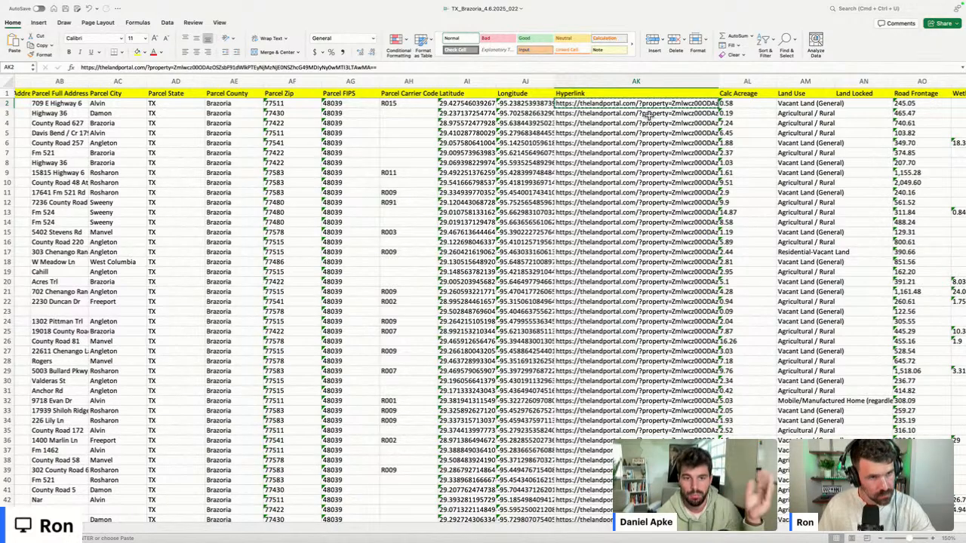
scroll(648, 115, "right", 10)
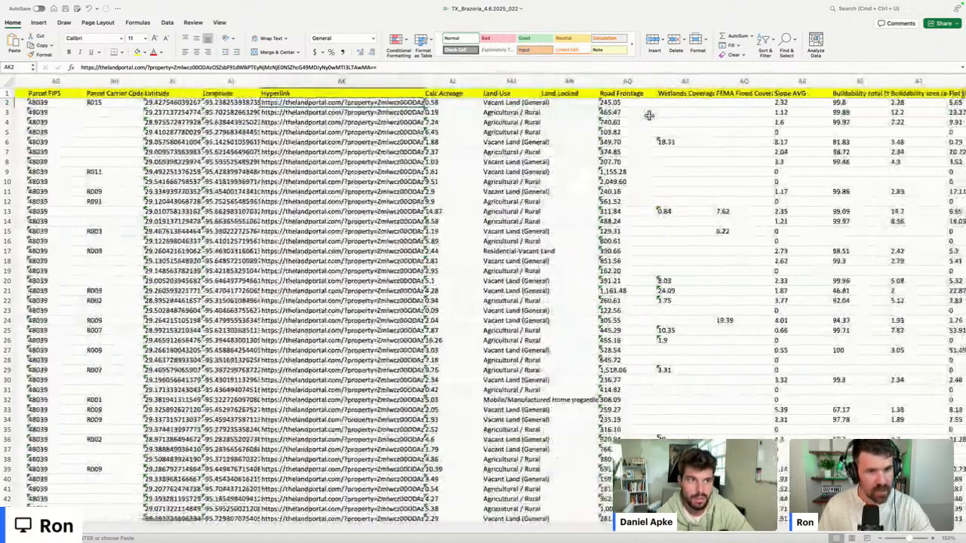
scroll(528, 117, "right", 6)
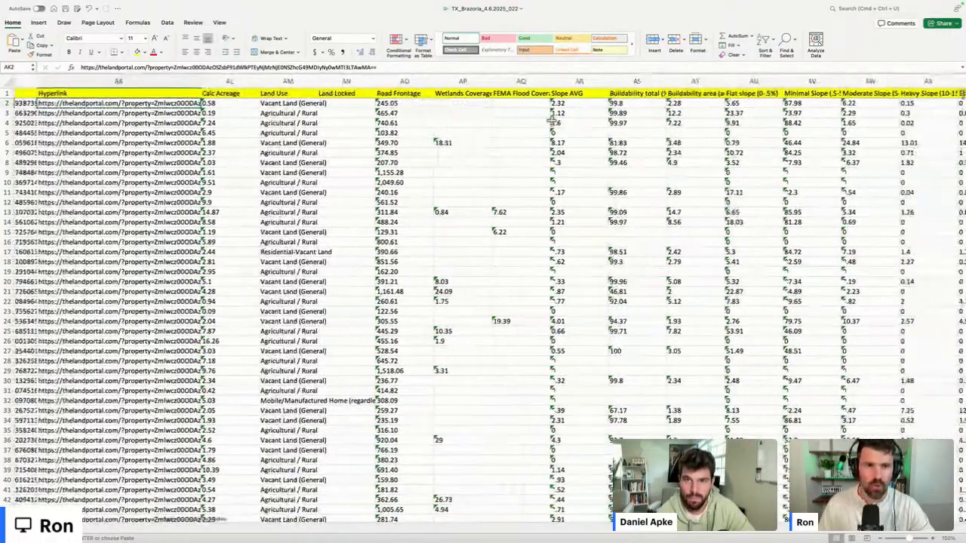
scroll(564, 121, "right", 3)
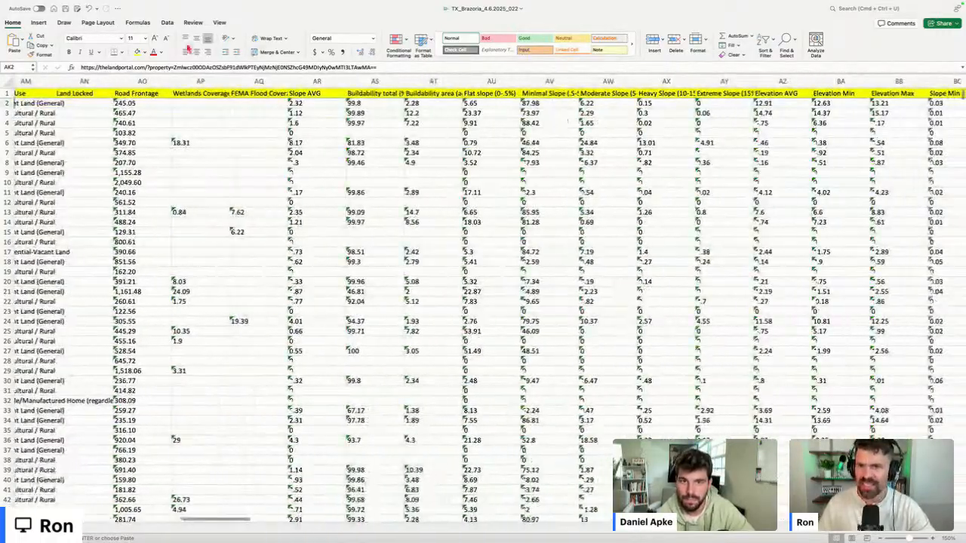
left_click(323, 106)
left_click_drag(323, 107, 863, 104)
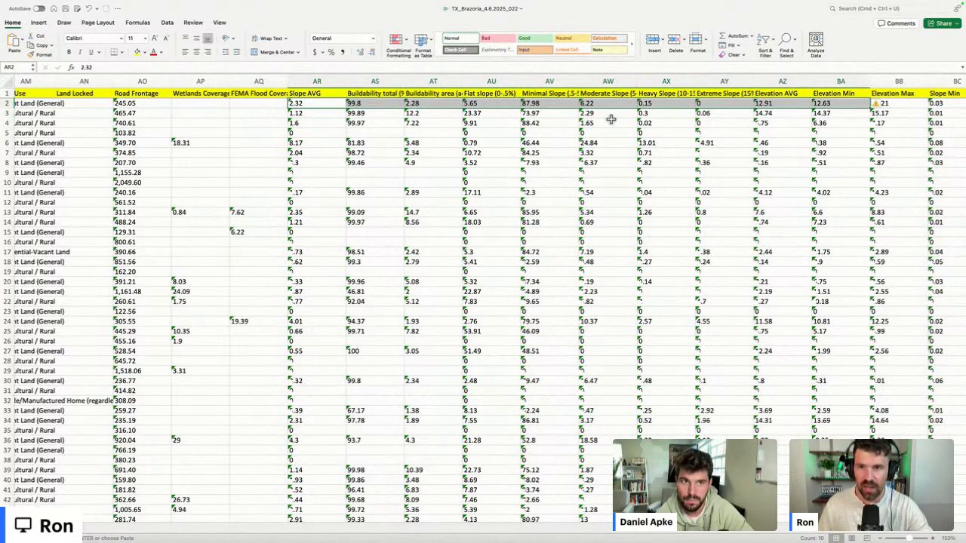
left_click_drag(375, 106, 375, 125)
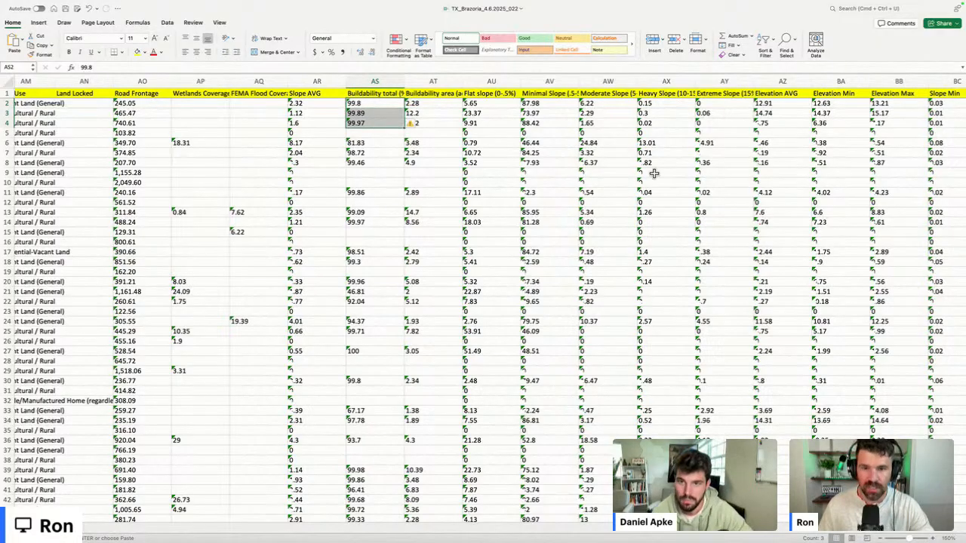
left_click_drag(468, 233, 468, 241)
scroll(472, 230, "right", 4)
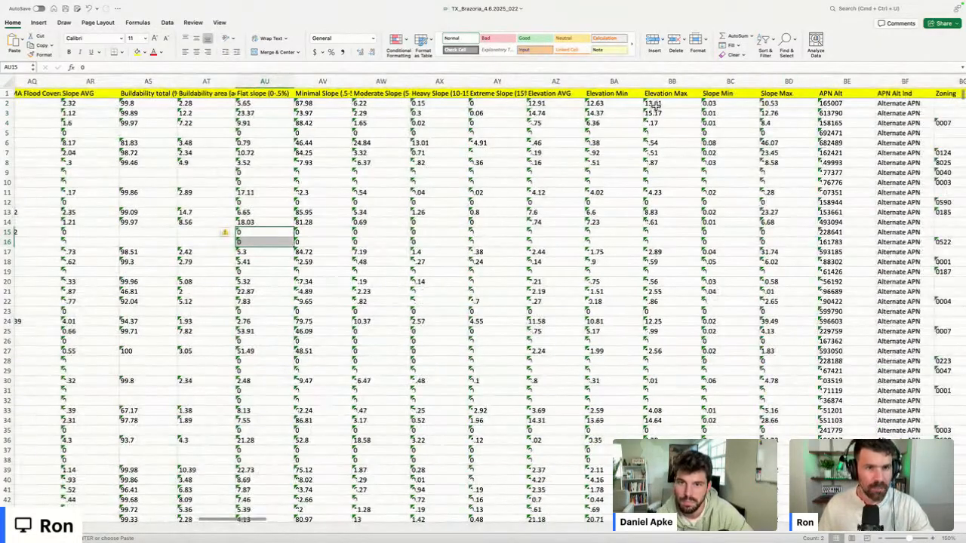
left_click(655, 104)
scroll(743, 112, "right", 4)
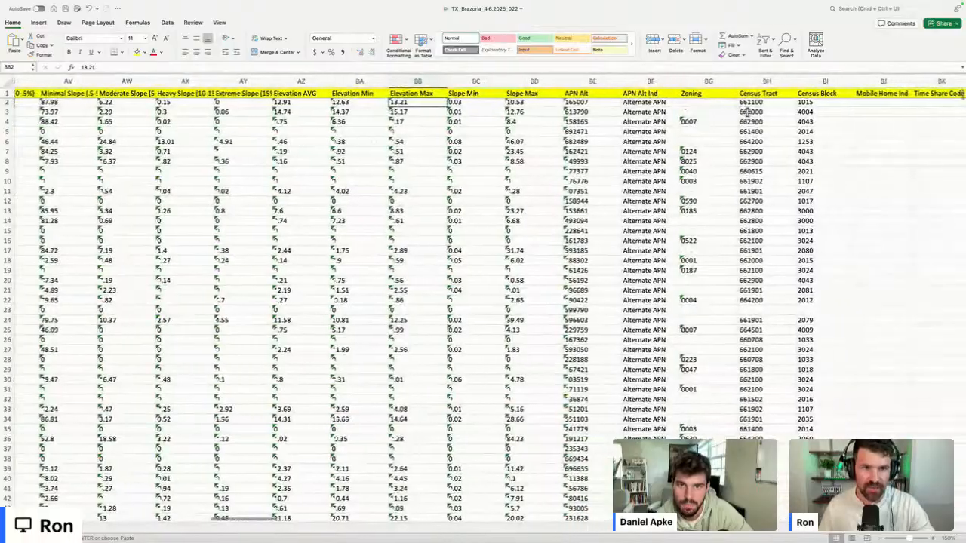
- Examine the wetlands coverage and FEMA flood coverage columns down the parcel rows
scroll(746, 111, "left", 8)
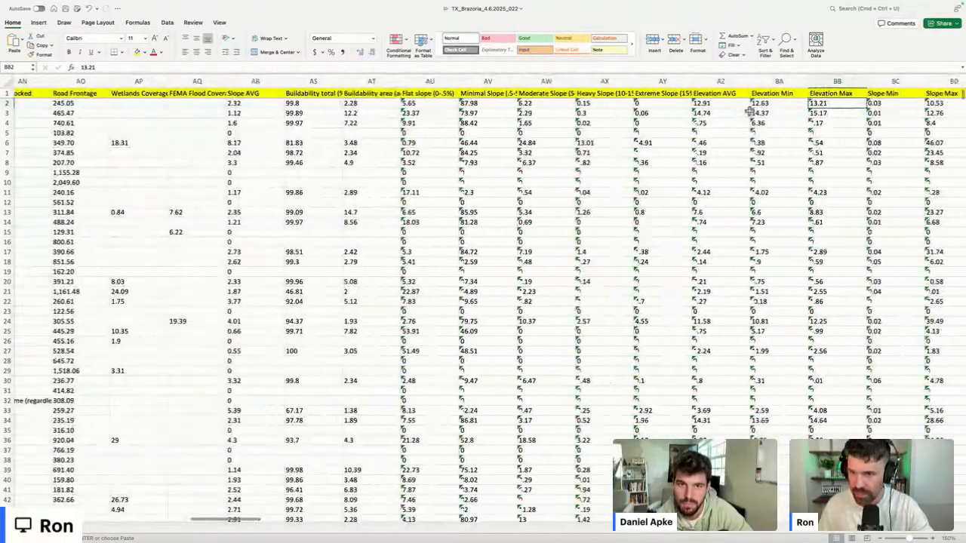
left_click(173, 120)
left_click_drag(141, 102, 178, 103)
scroll(158, 144, "down", 5)
mouse_move(132, 300)
left_mouse_down()
mouse_move(196, 302)
mouse_move(128, 300)
left_mouse_up()
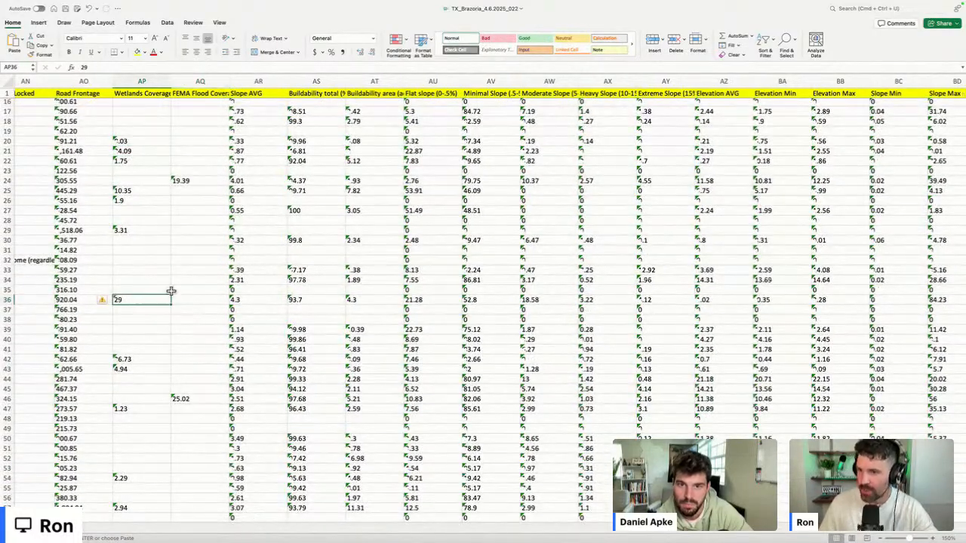
scroll(157, 267, "up", 5)
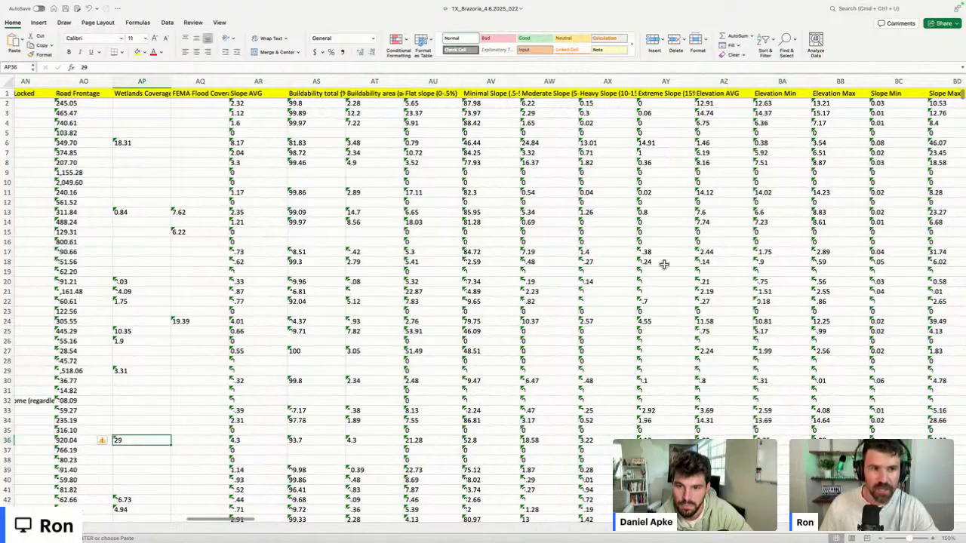
- Look through the remaining zoning, school district, MLS, tax and building columns and head back toward the parcel data
scroll(690, 269, "right", 6)
scroll(659, 260, "right", 11)
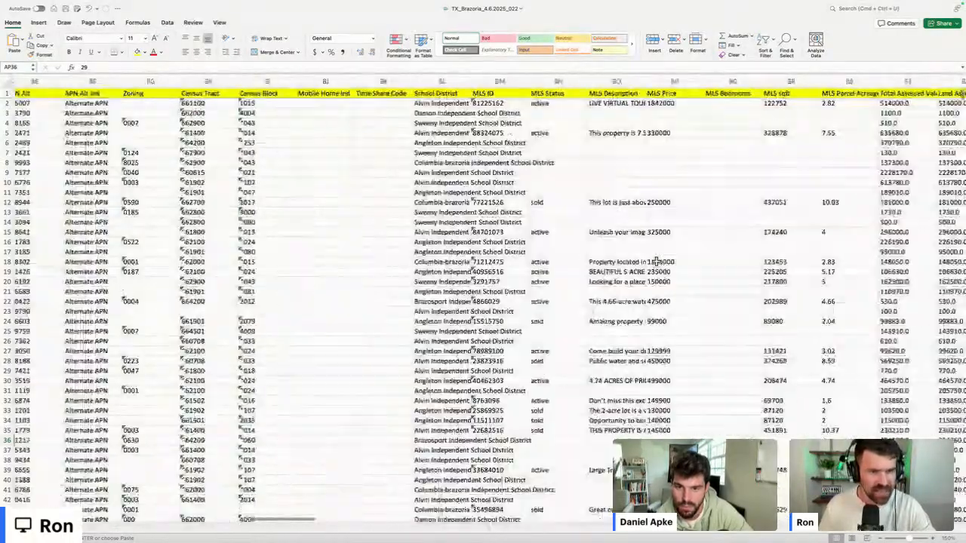
scroll(657, 261, "right", 12)
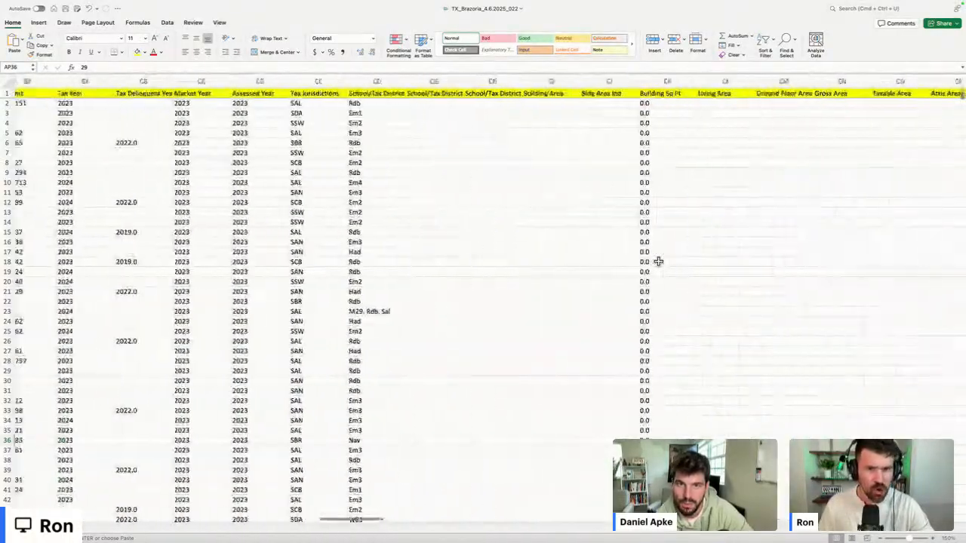
scroll(658, 261, "right", 7)
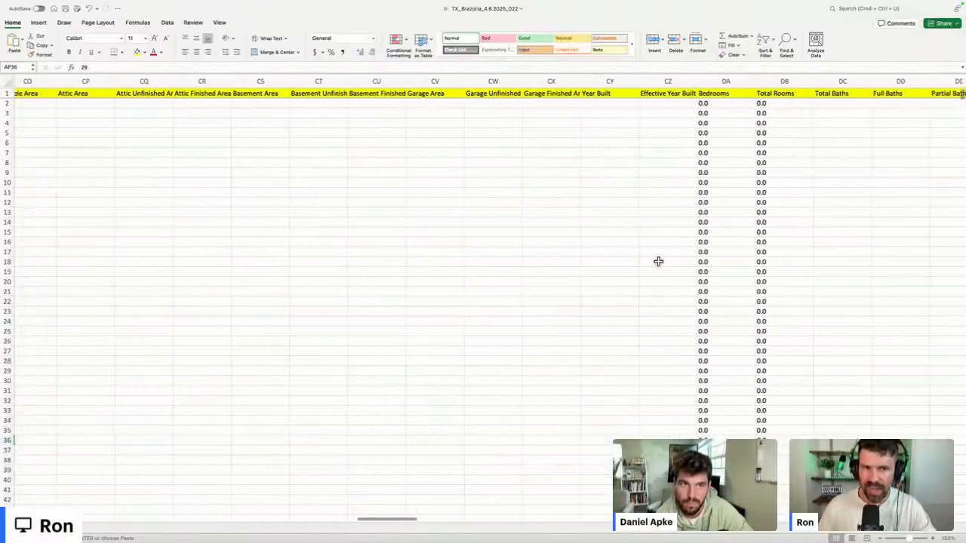
scroll(655, 262, "left", 11)
scroll(655, 262, "left", 20)
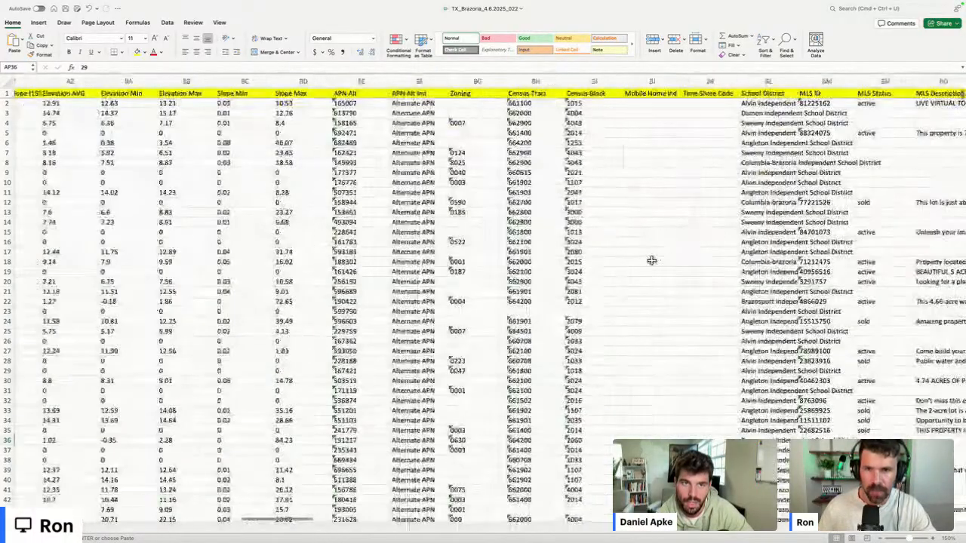
- Return to the first columns of the exported parcel list and select the first parcel's APN
scroll(604, 240, "left", 15)
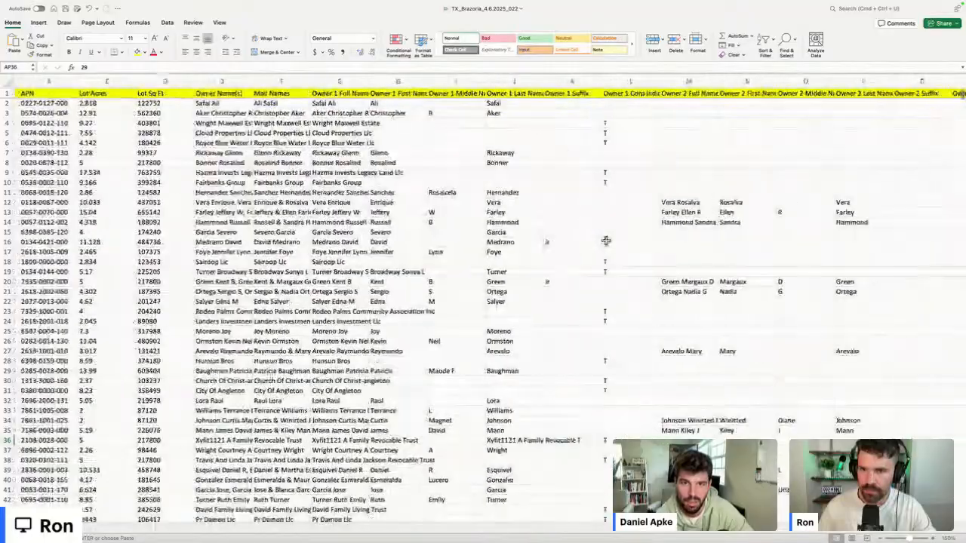
scroll(89, 129, "left", 2)
left_click(97, 104)
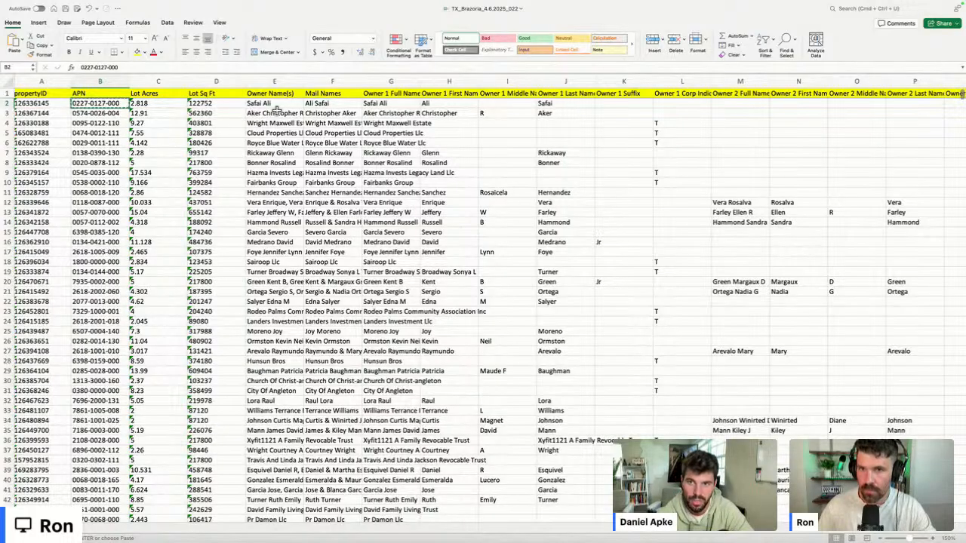
- Switch to The Land Portal in Chrome, reopen the orders history and check the progress of the Export + Discounted Trace order
key("ctrl+Right")
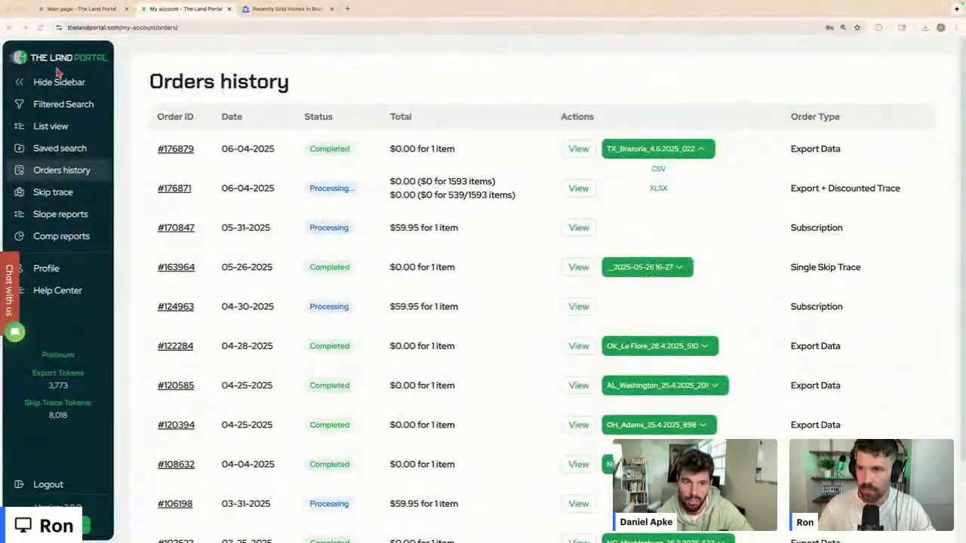
left_click(64, 63)
key("ctrl+Left")
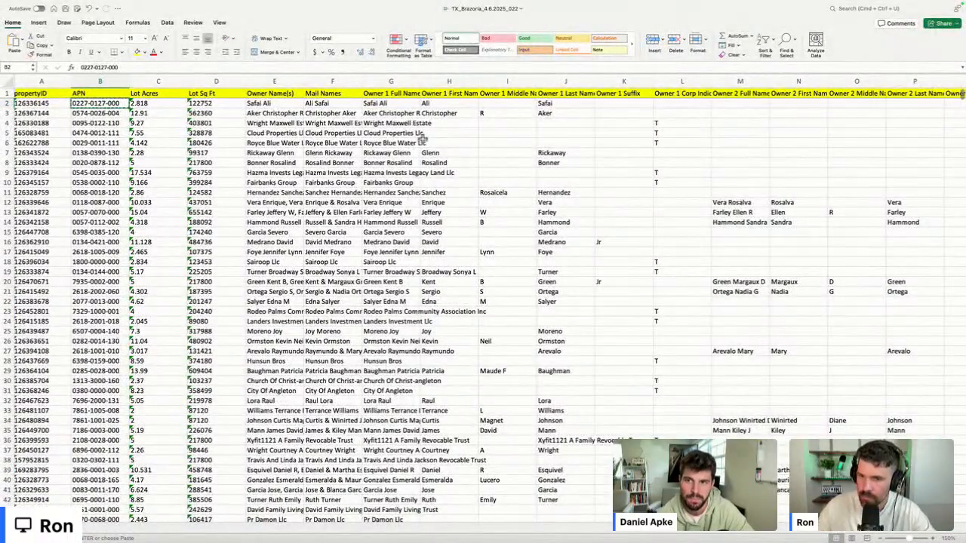
key("ctrl+Right")
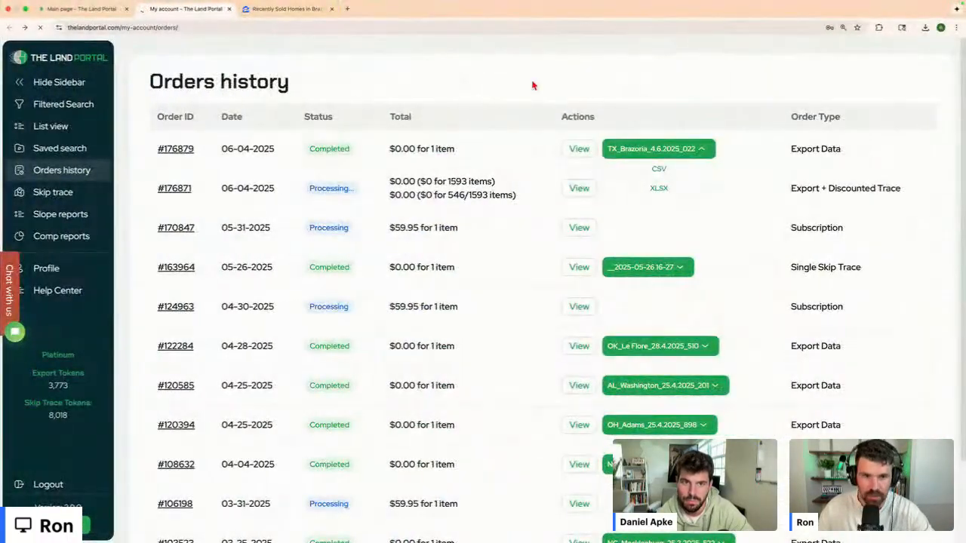
left_click(479, 28)
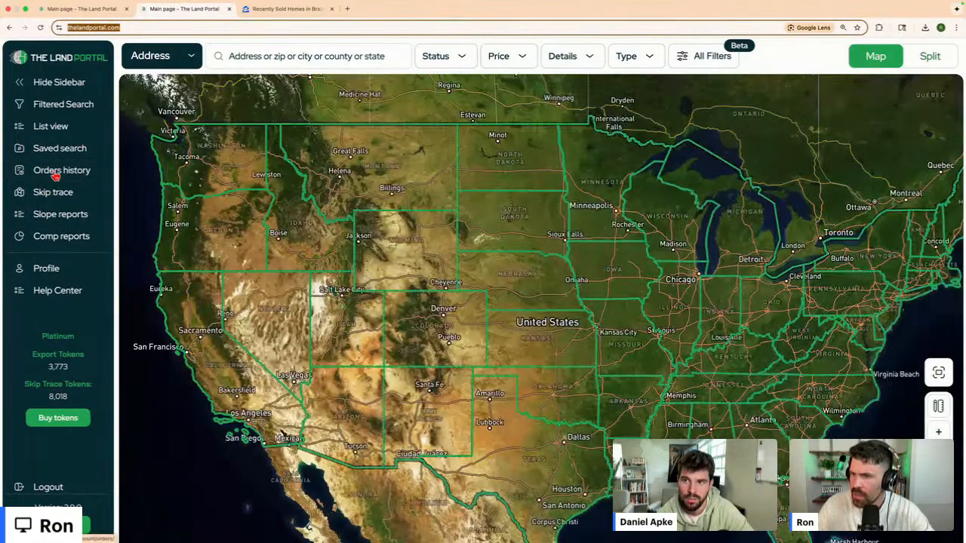
left_click(53, 172)
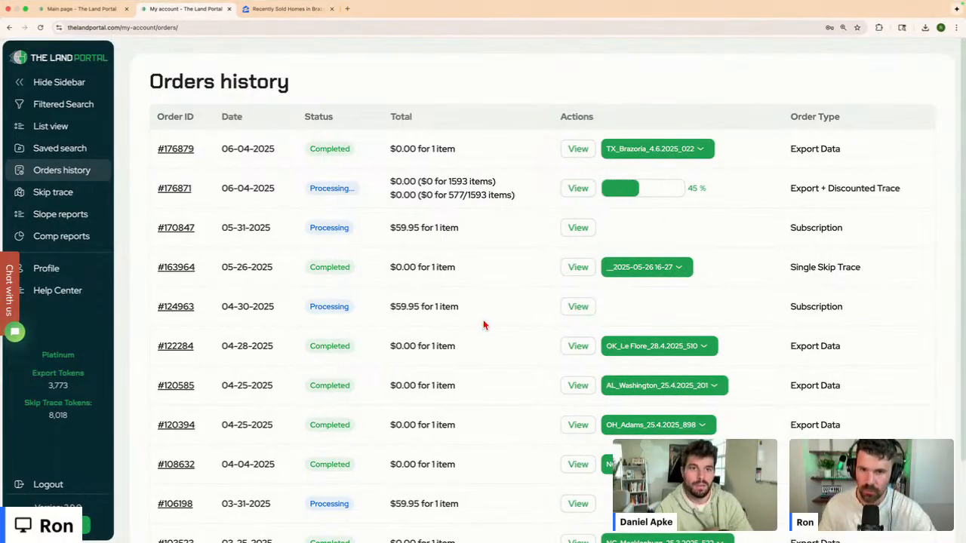
left_click_drag(520, 201, 389, 182)
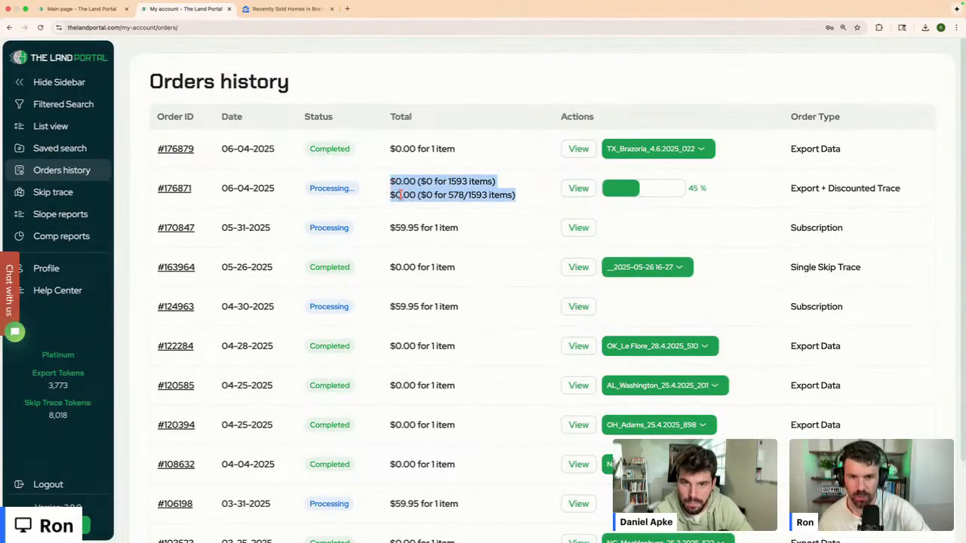